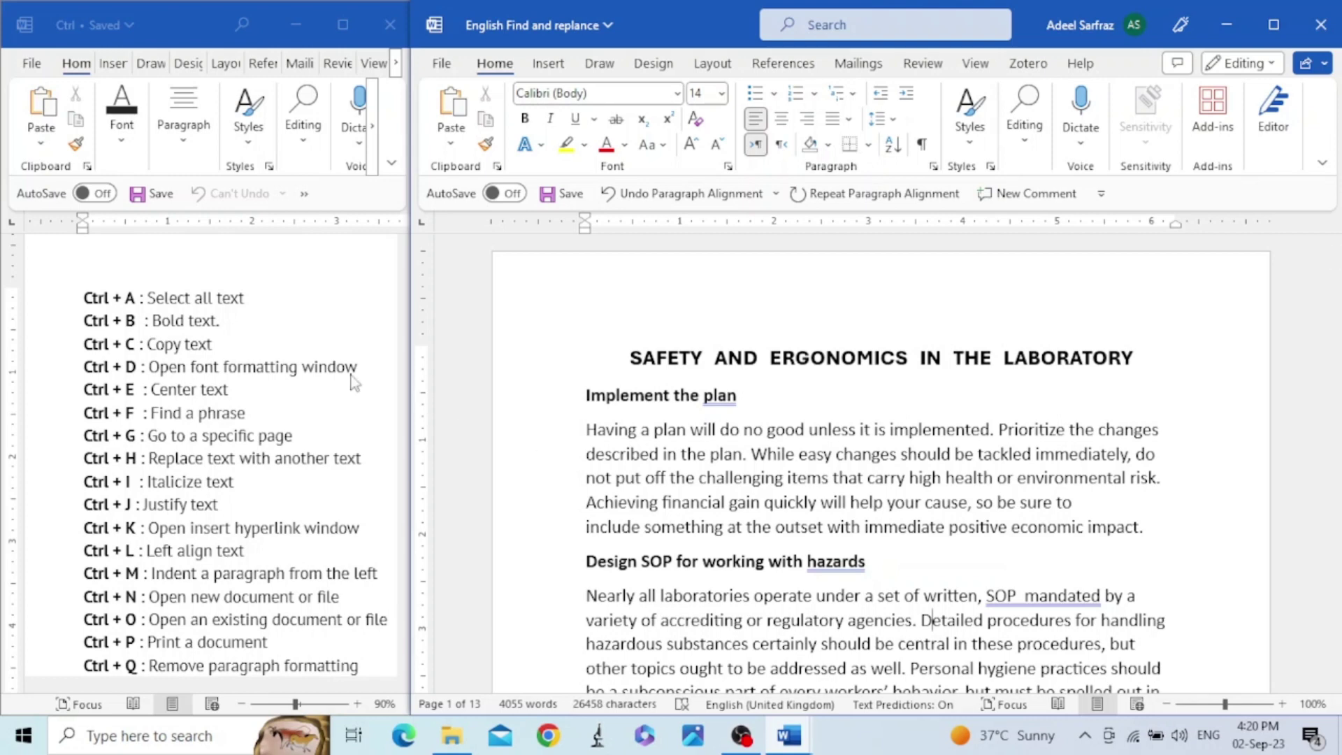
Step: Activate the left Word window holding the Ctrl shortcut key list
click(101, 292)
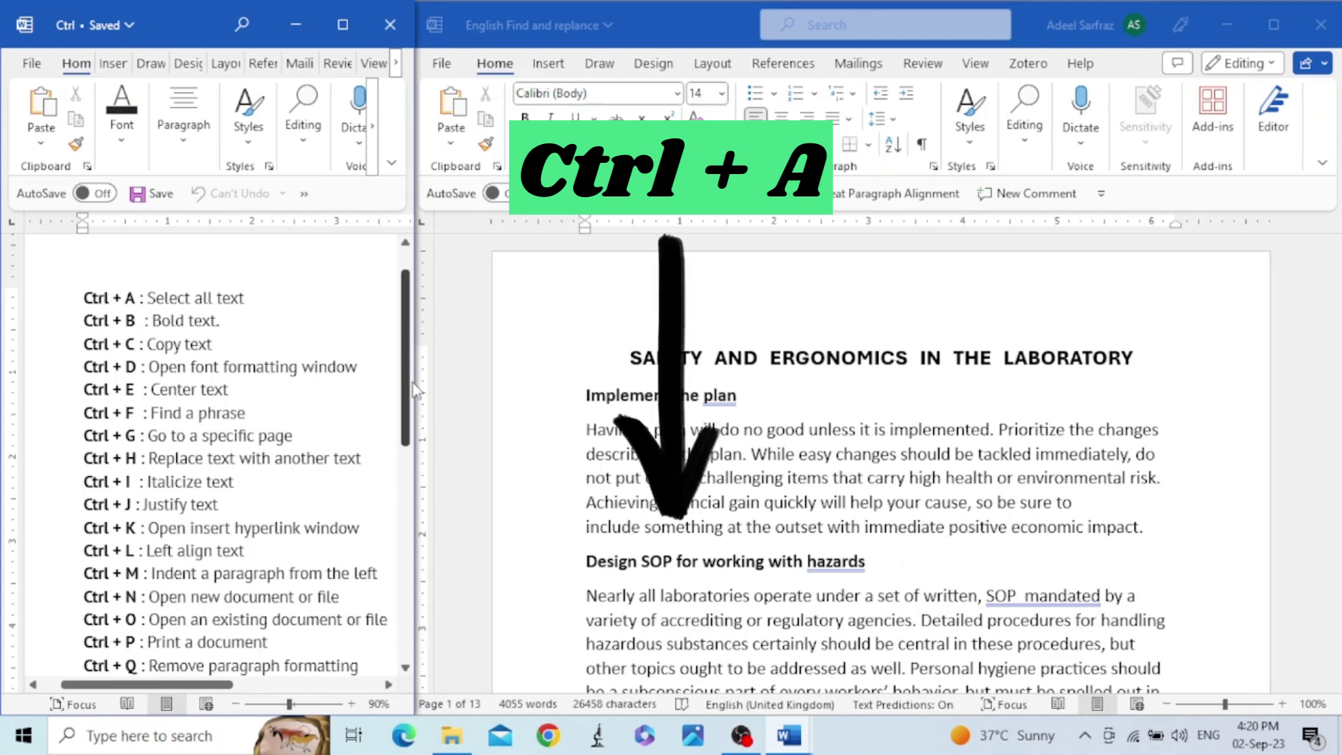
scroll(409, 392, down, 1)
scroll(410, 395, down, 5)
scroll(391, 345, up, 6)
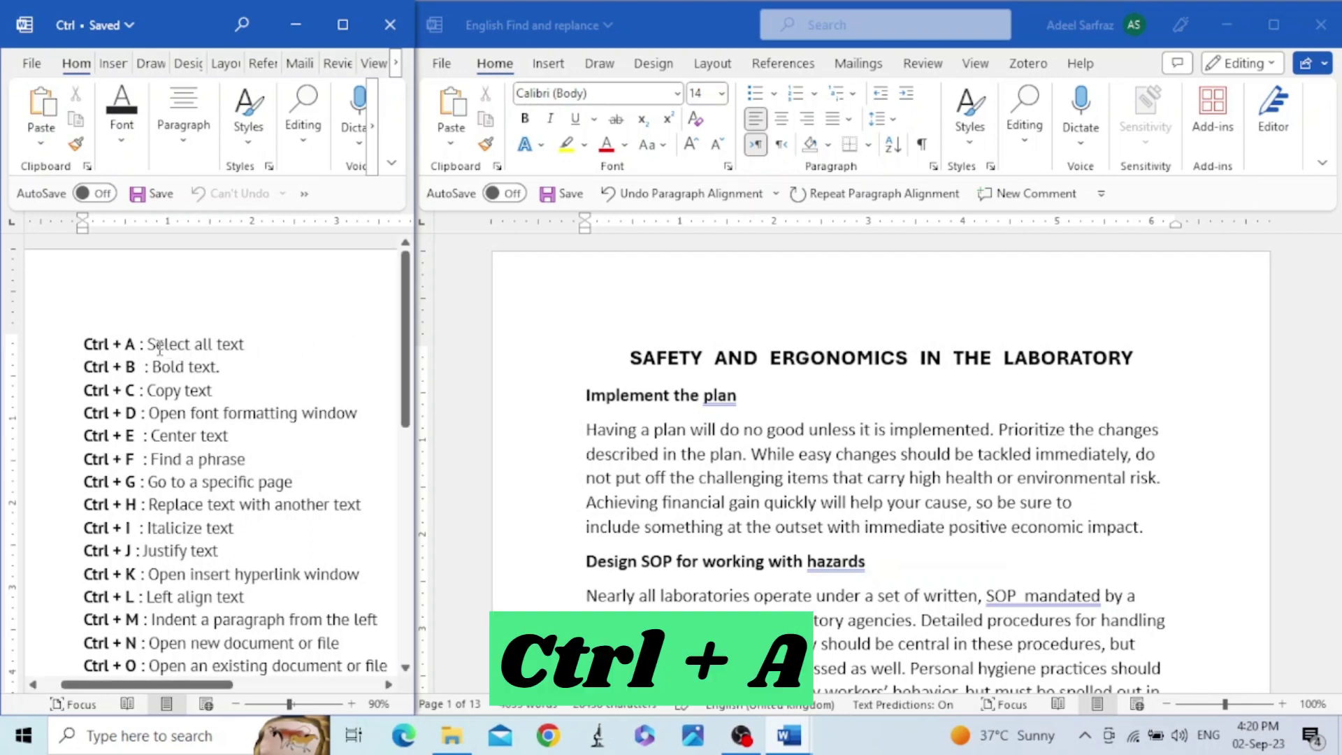
drag(148, 344, 240, 354)
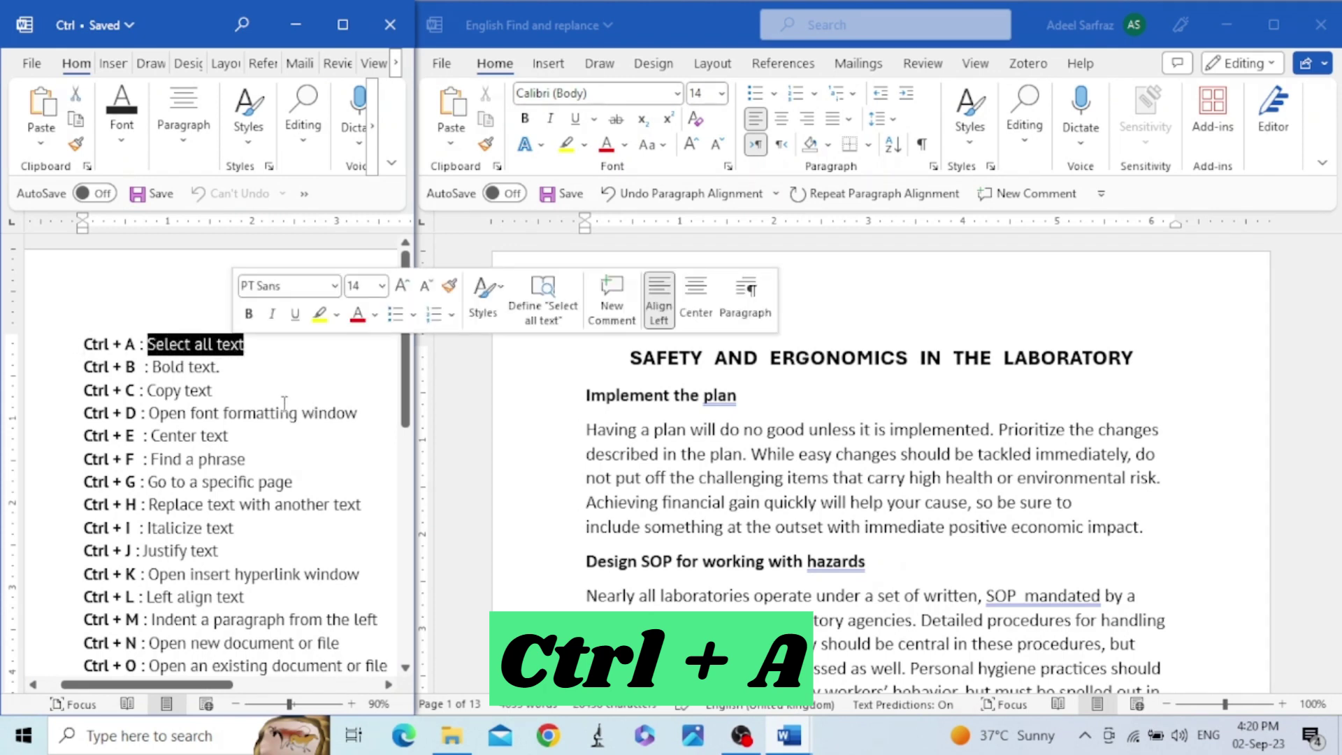
click(248, 345)
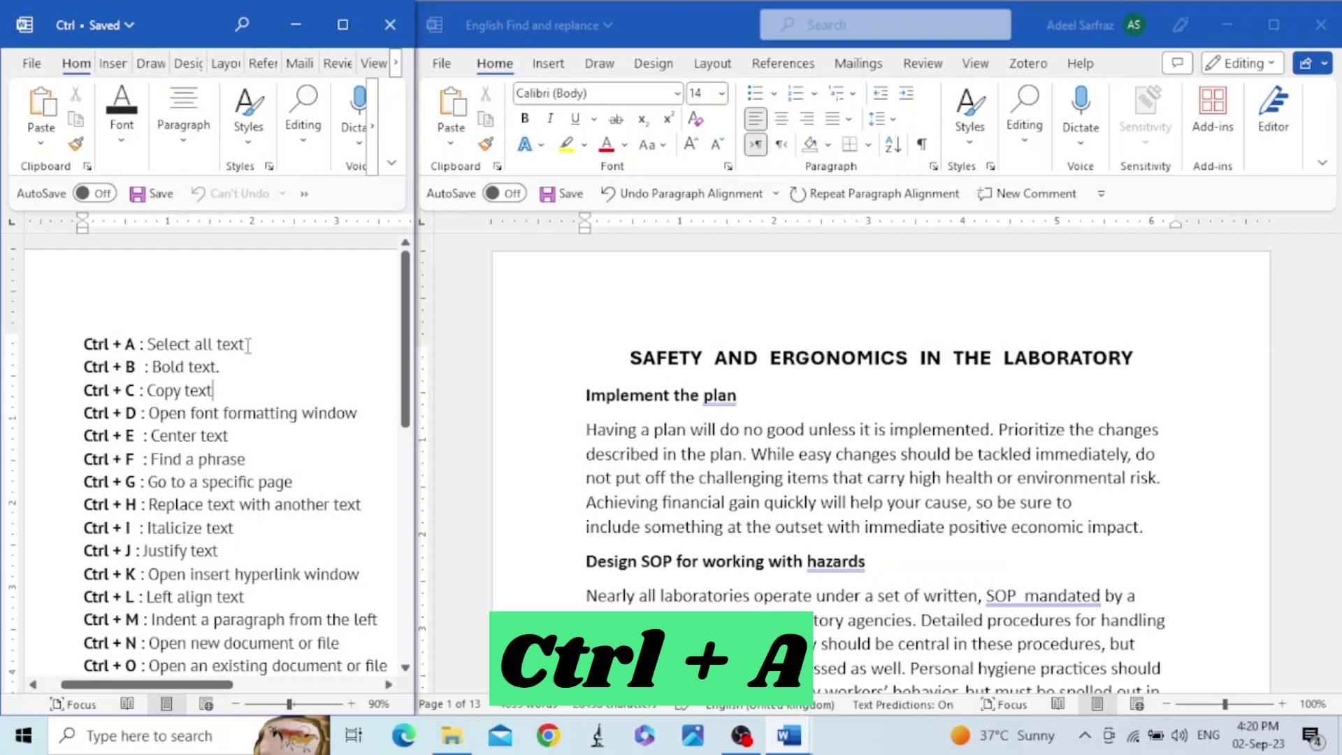
click(811, 352)
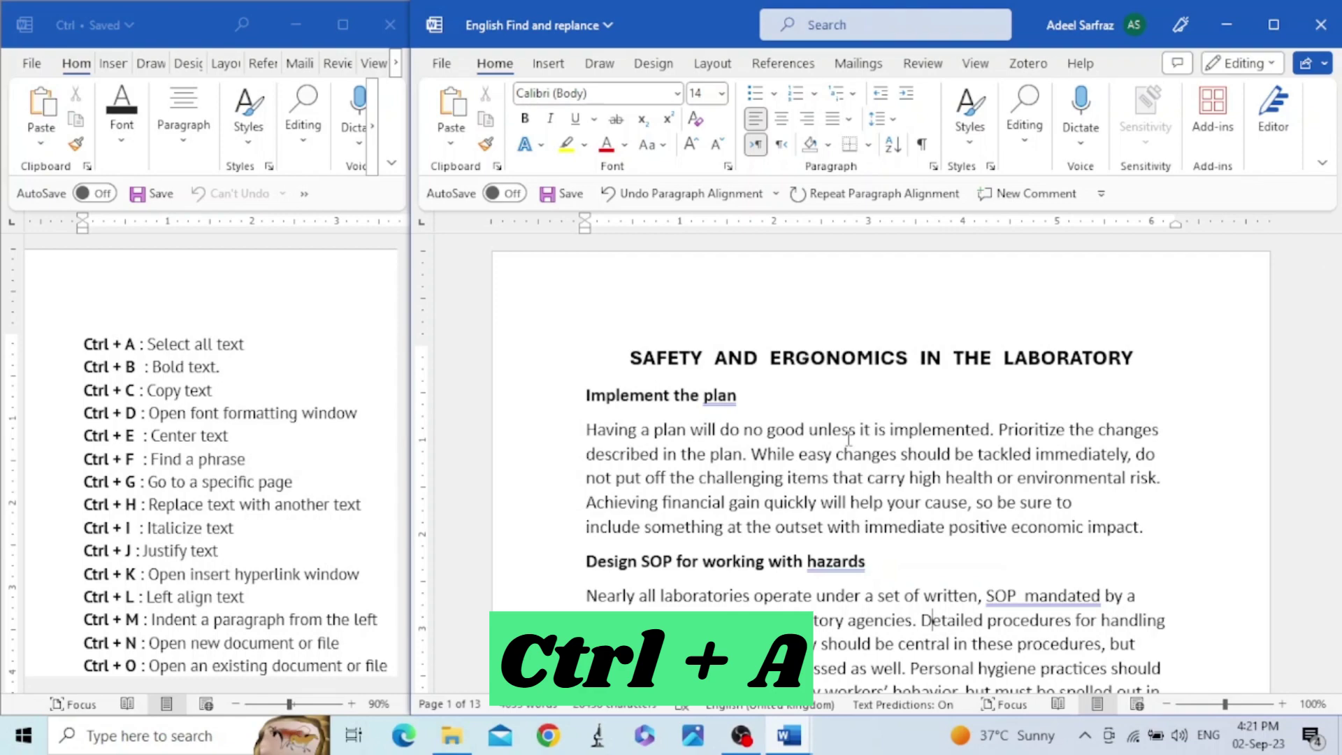
key(ctrl+a)
scroll(846, 437, down, 6)
scroll(849, 444, down, 8)
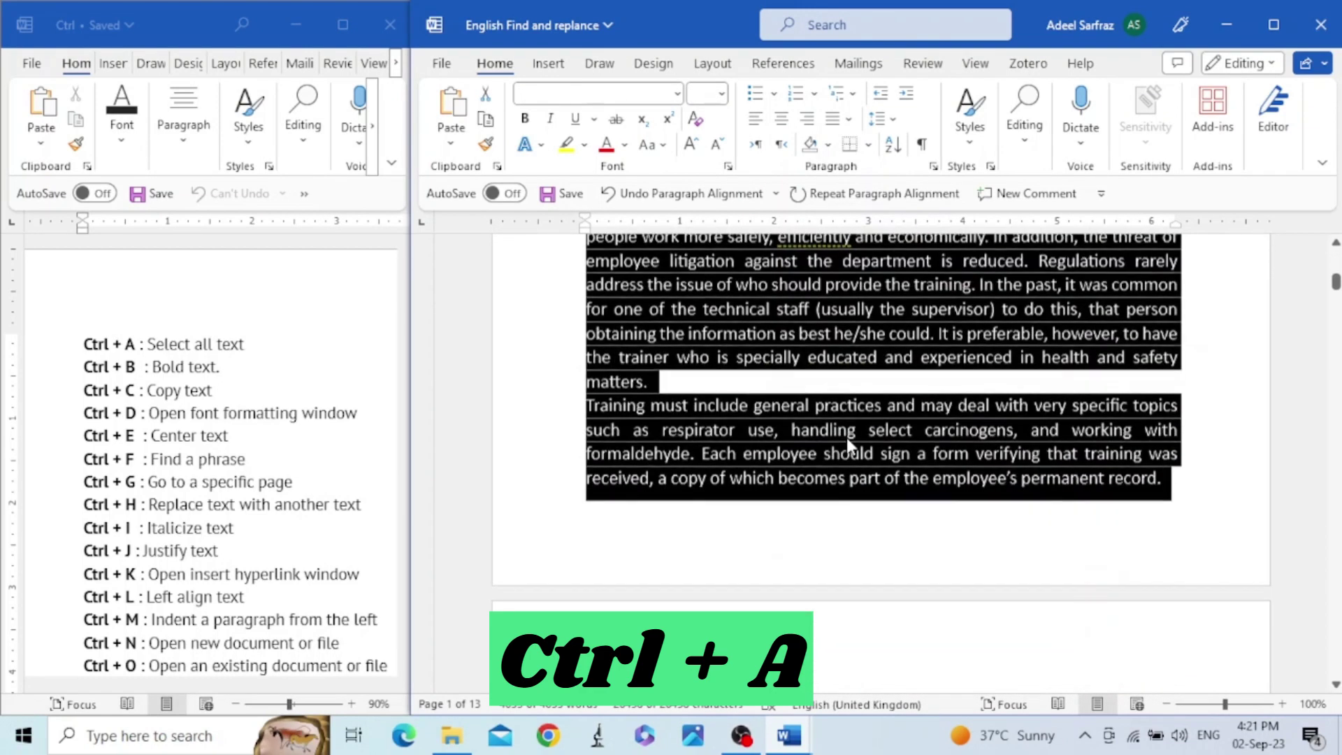
scroll(849, 444, up, 4)
scroll(851, 446, up, 10)
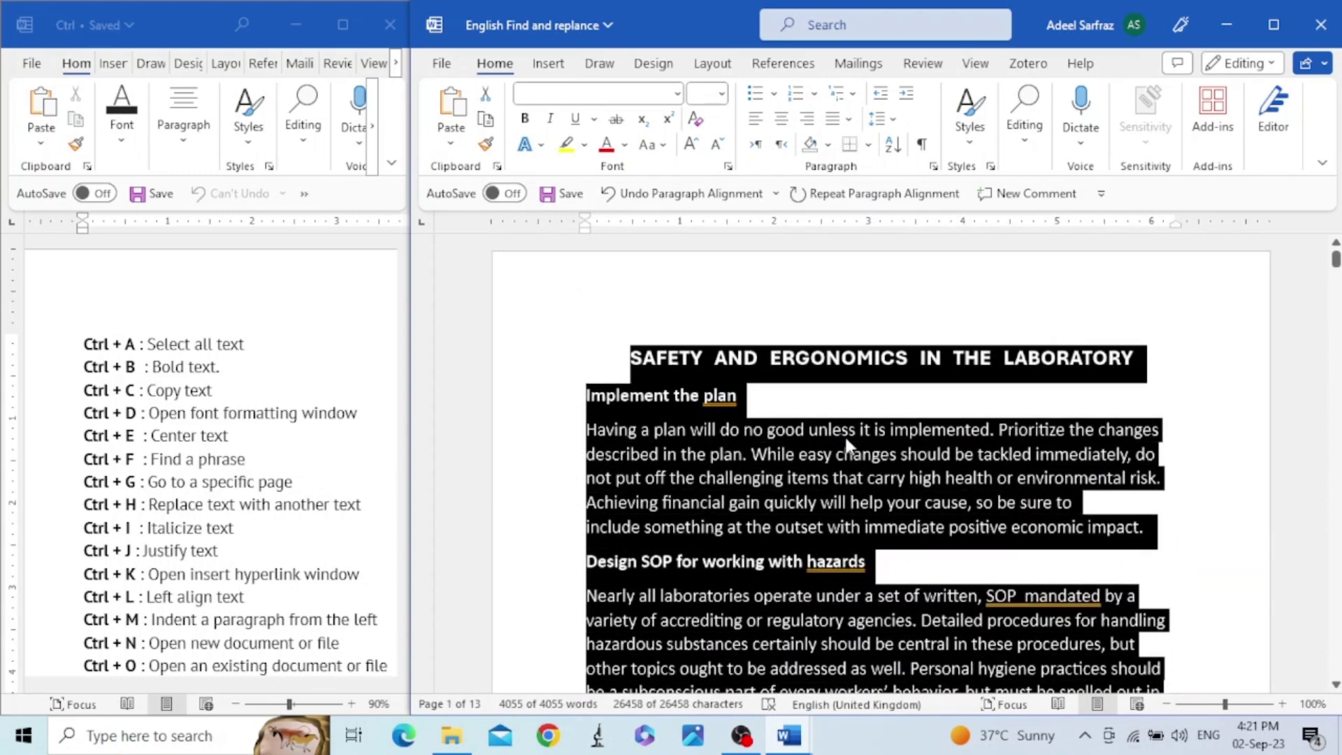
click(147, 367)
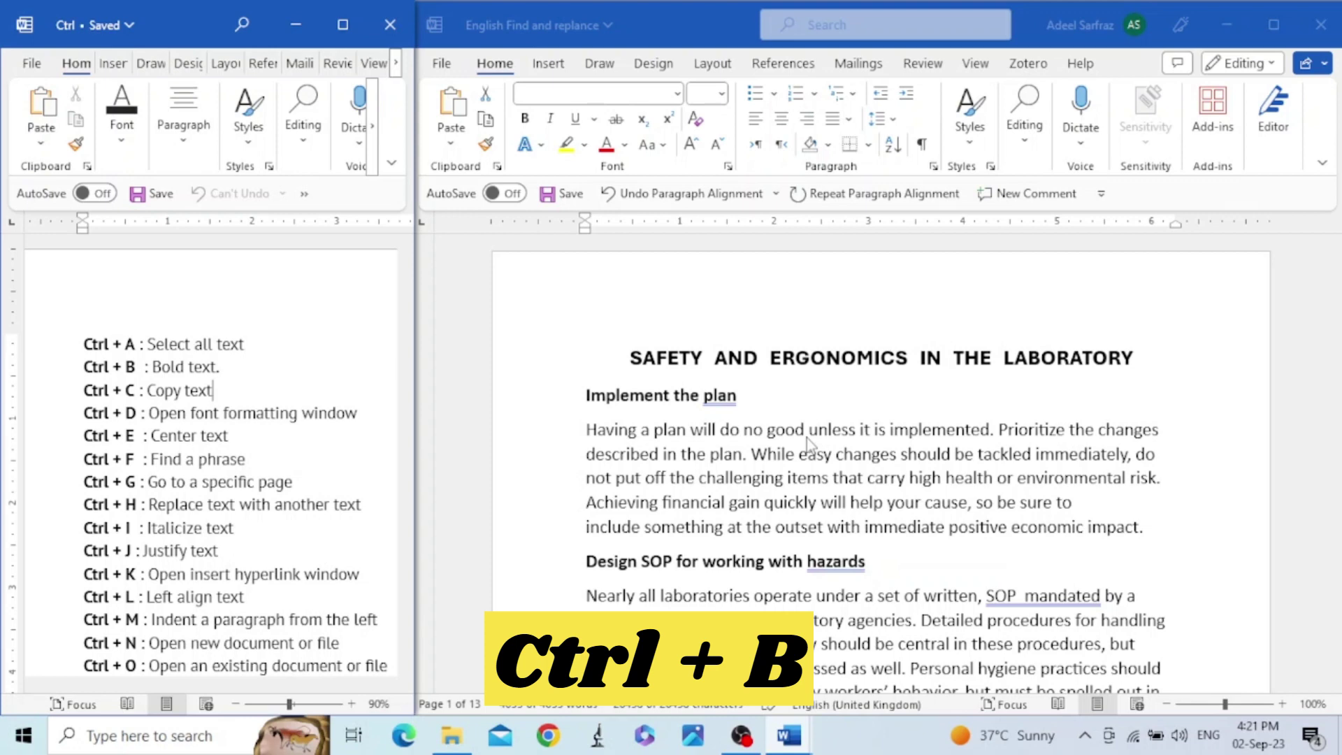
click(1038, 429)
key(ctrl+a)
click(1038, 429)
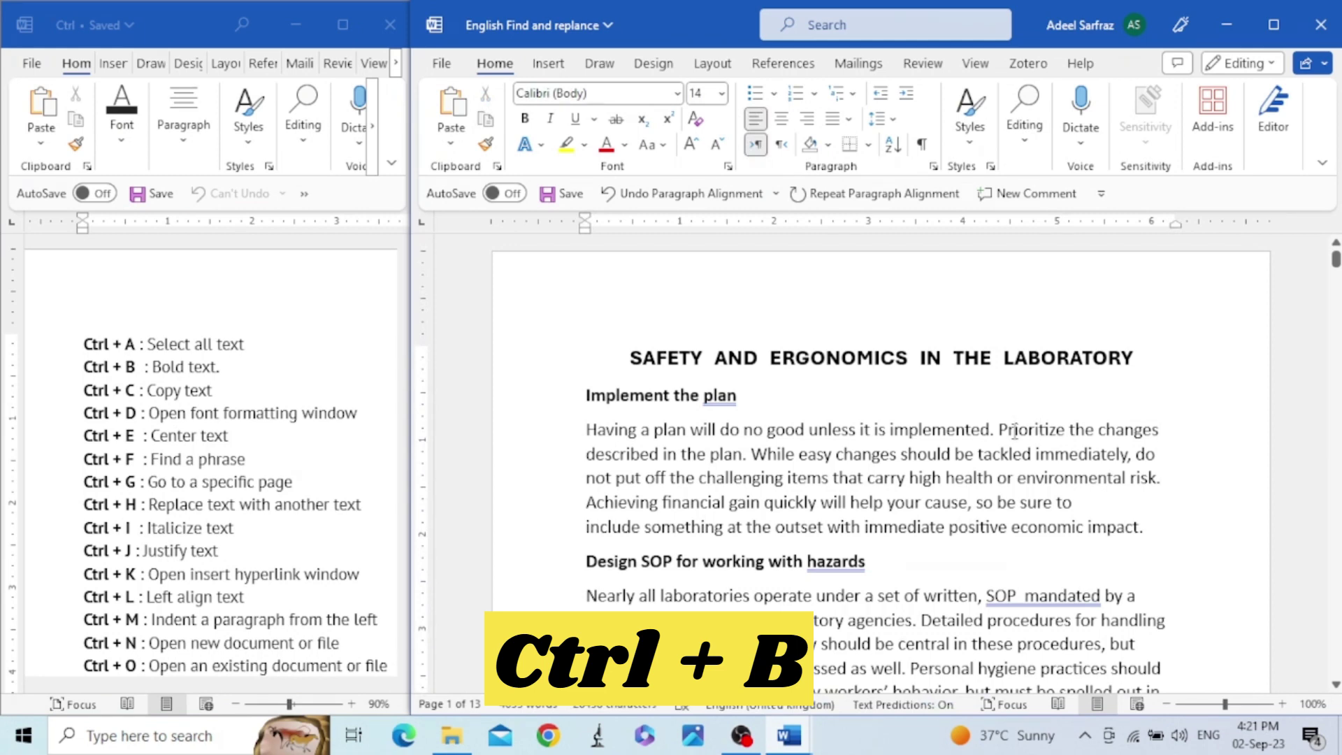
key(ctrl+b)
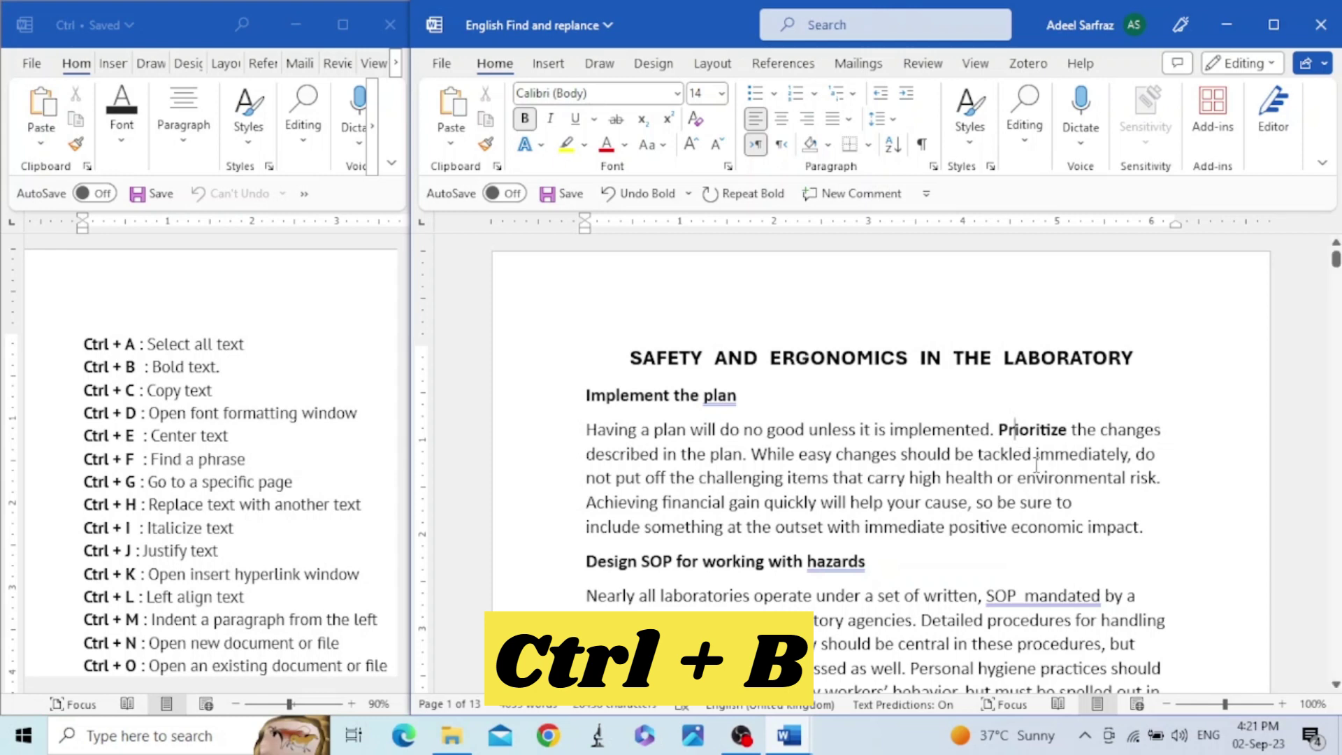
key(ctrl+b)
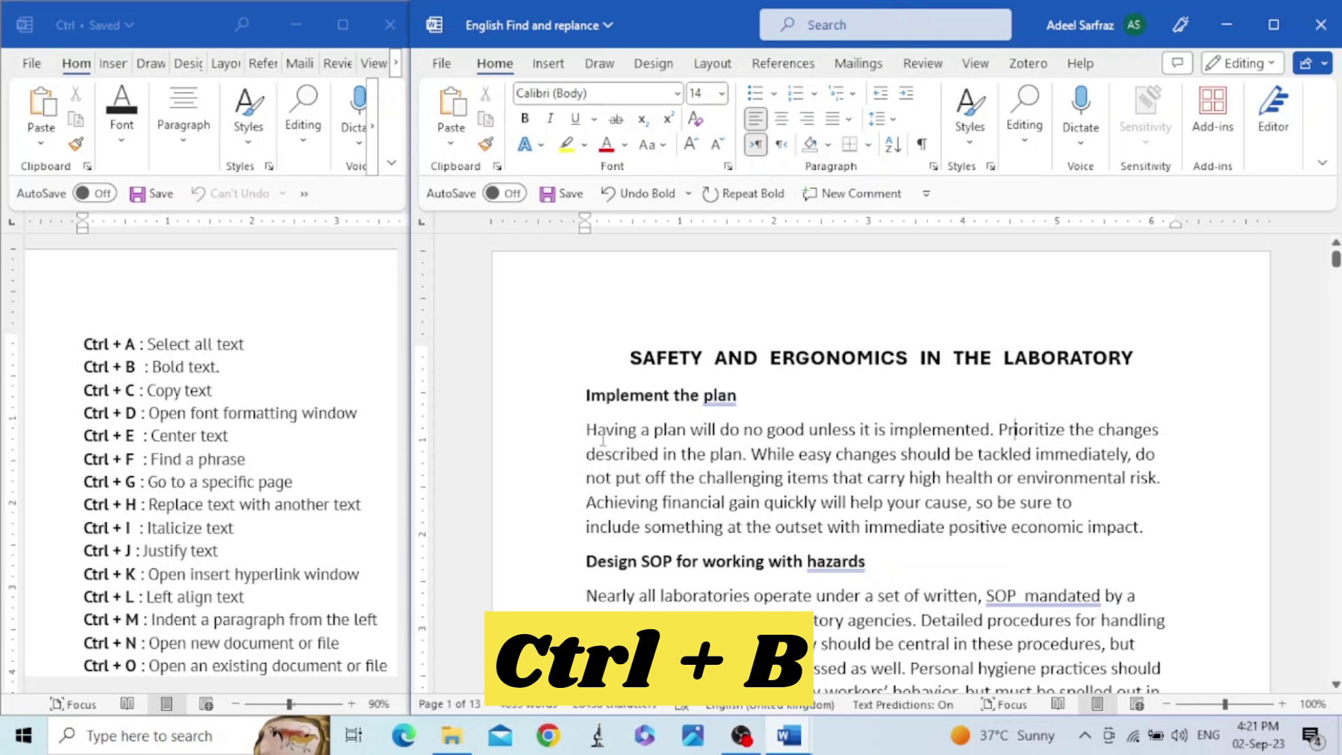
drag(580, 429, 992, 523)
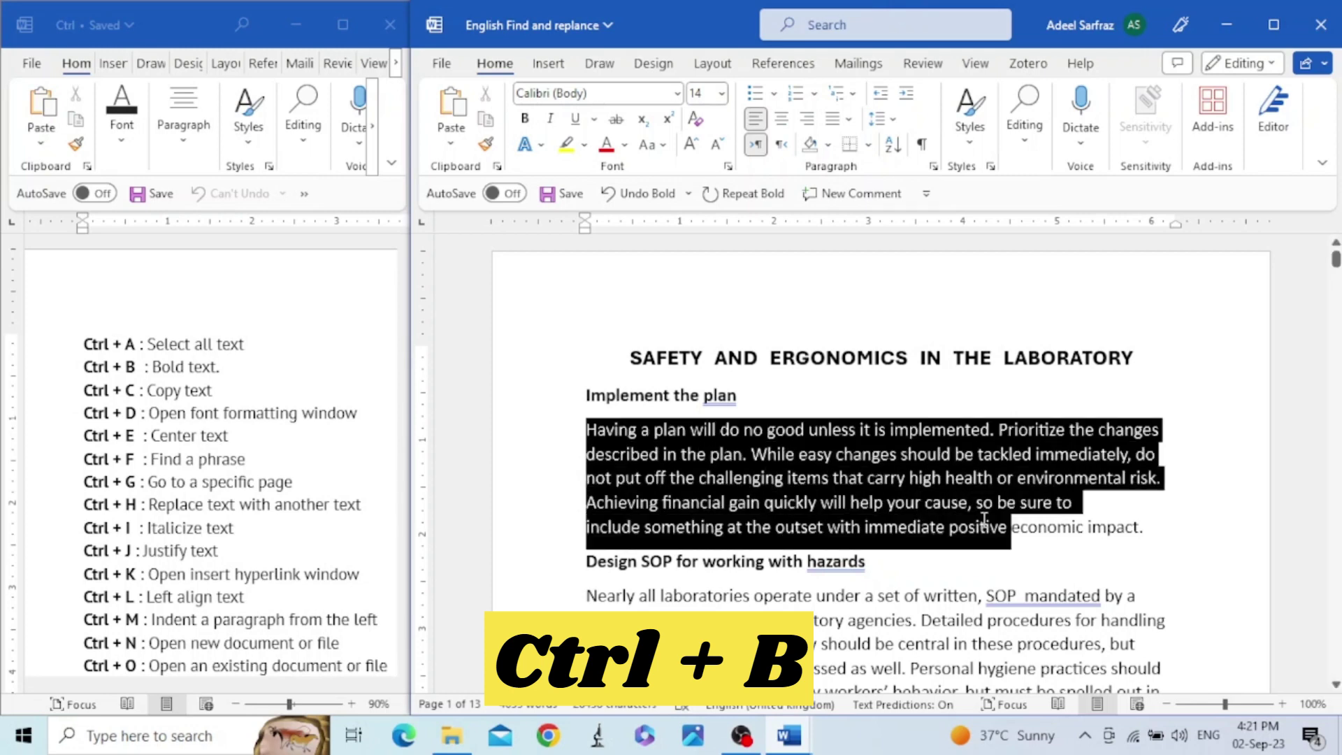
key(ctrl+shift+Right)
key(ctrl+shift+Right)
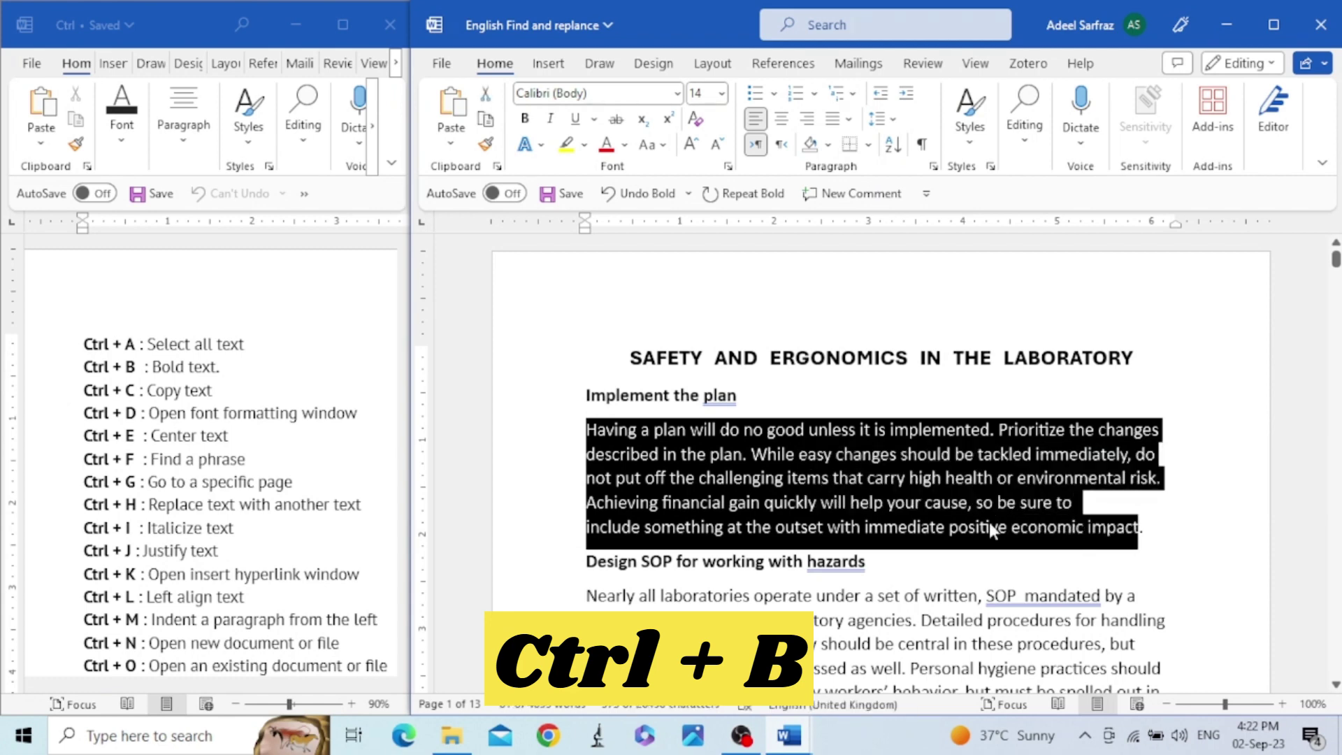
key(ctrl+b)
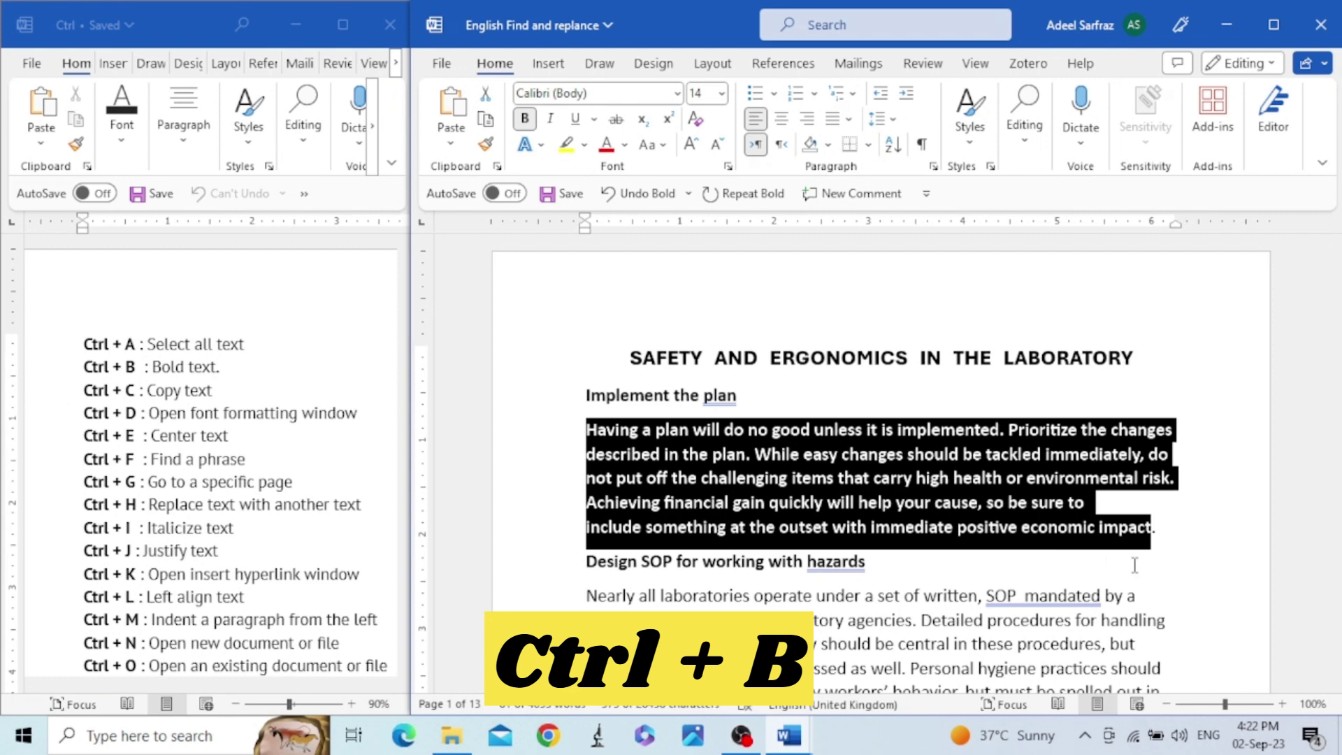
key(ctrl+b)
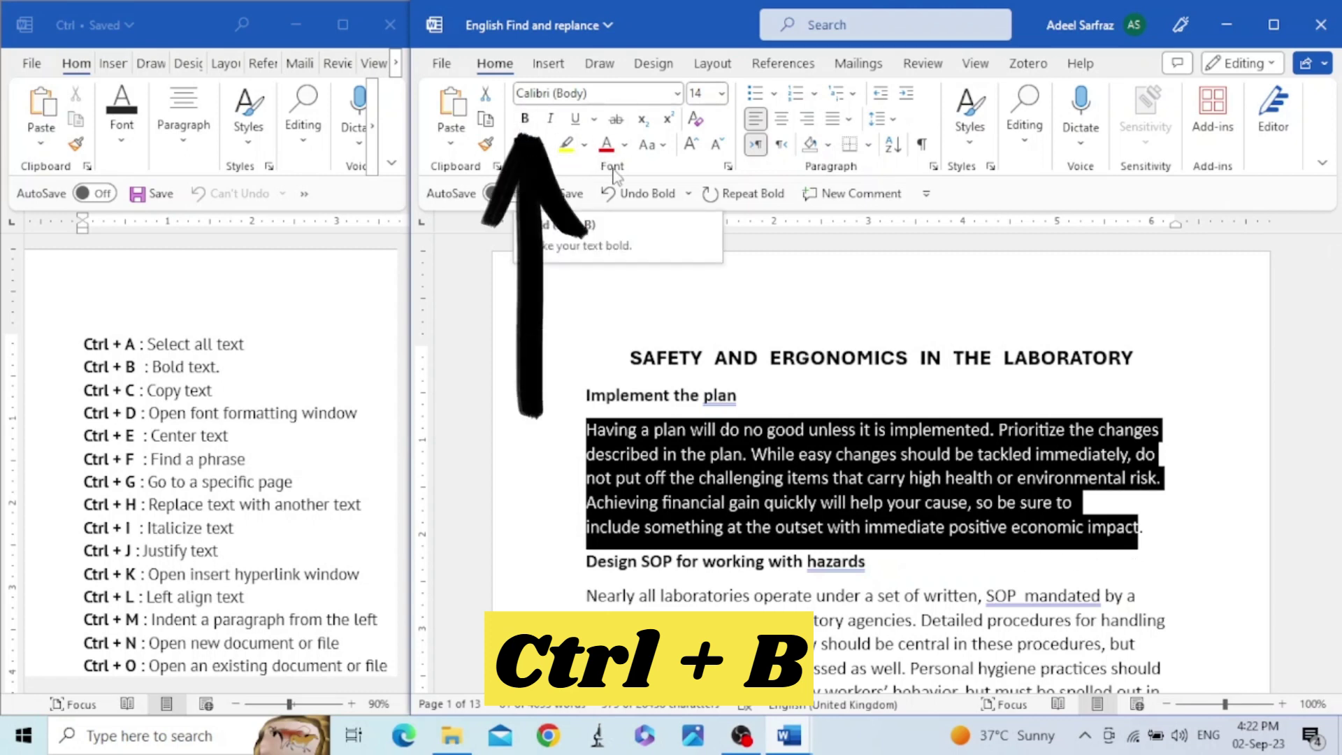
click(528, 124)
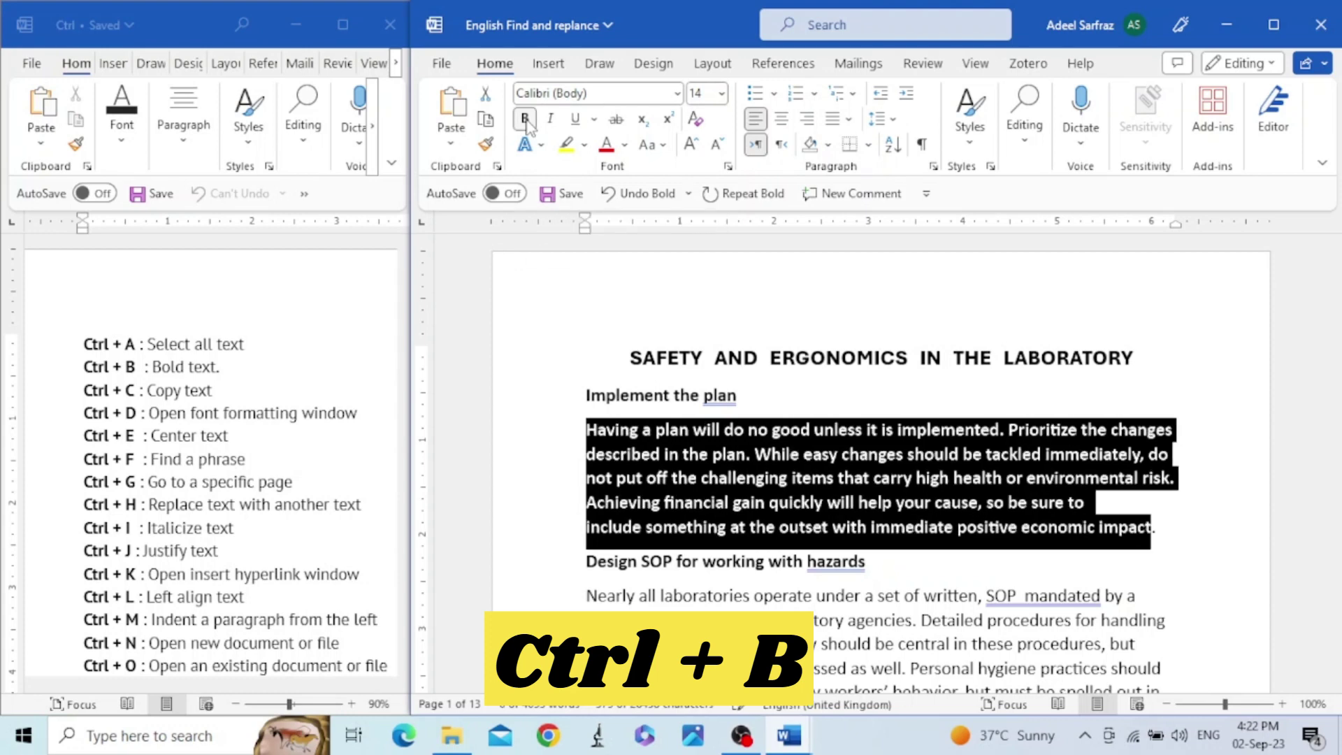
click(606, 396)
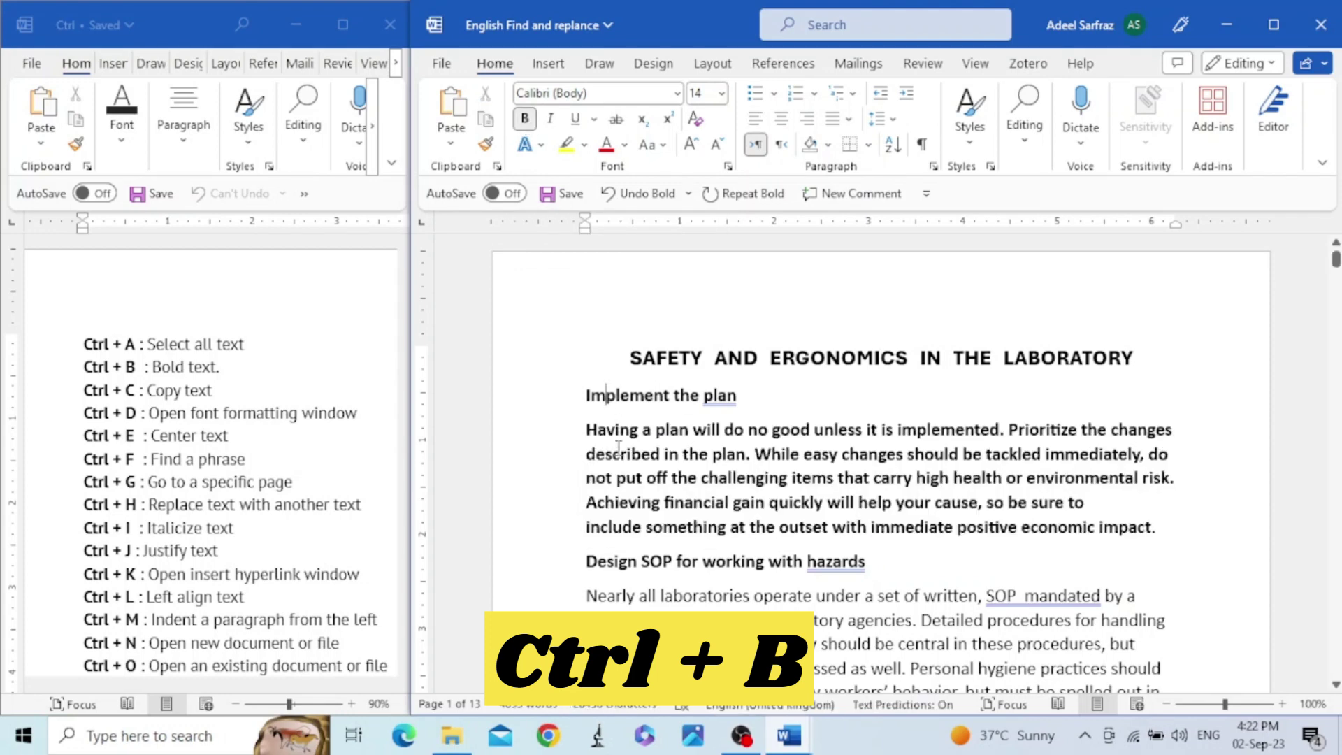
drag(554, 442, 557, 531)
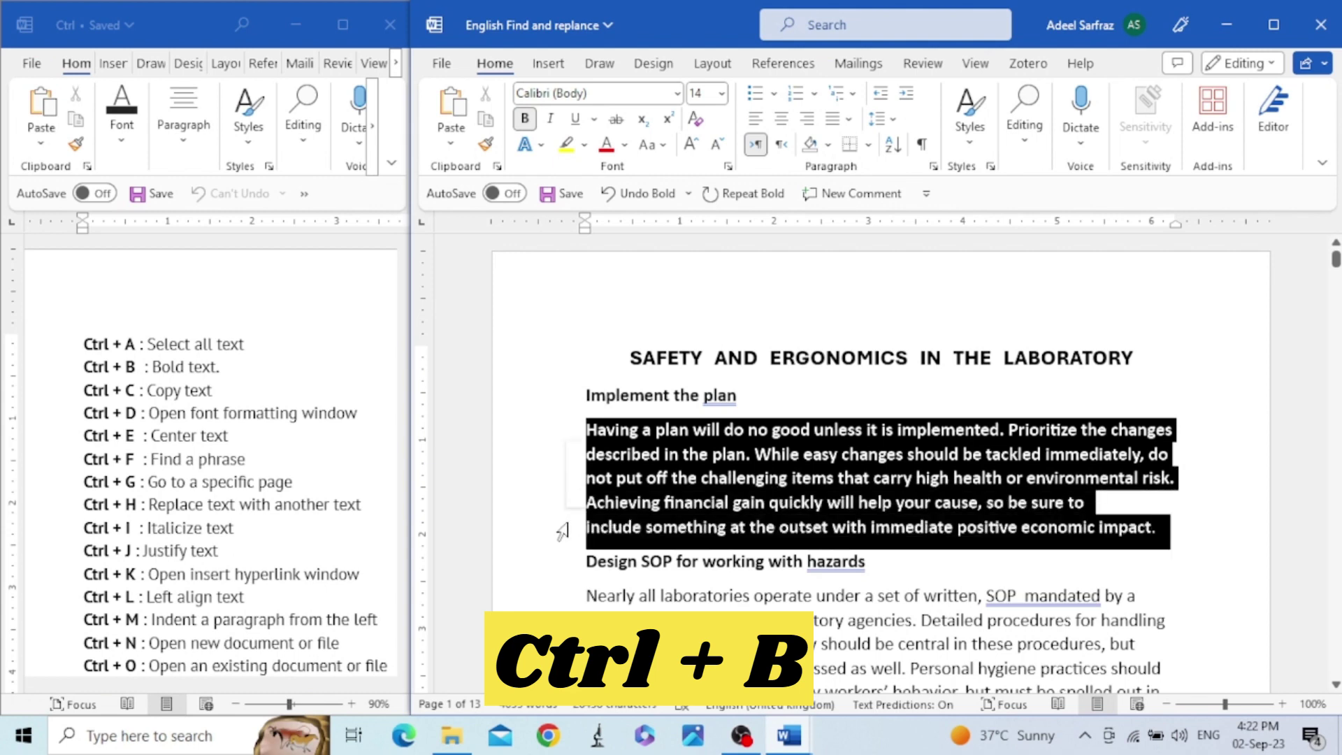
click(526, 119)
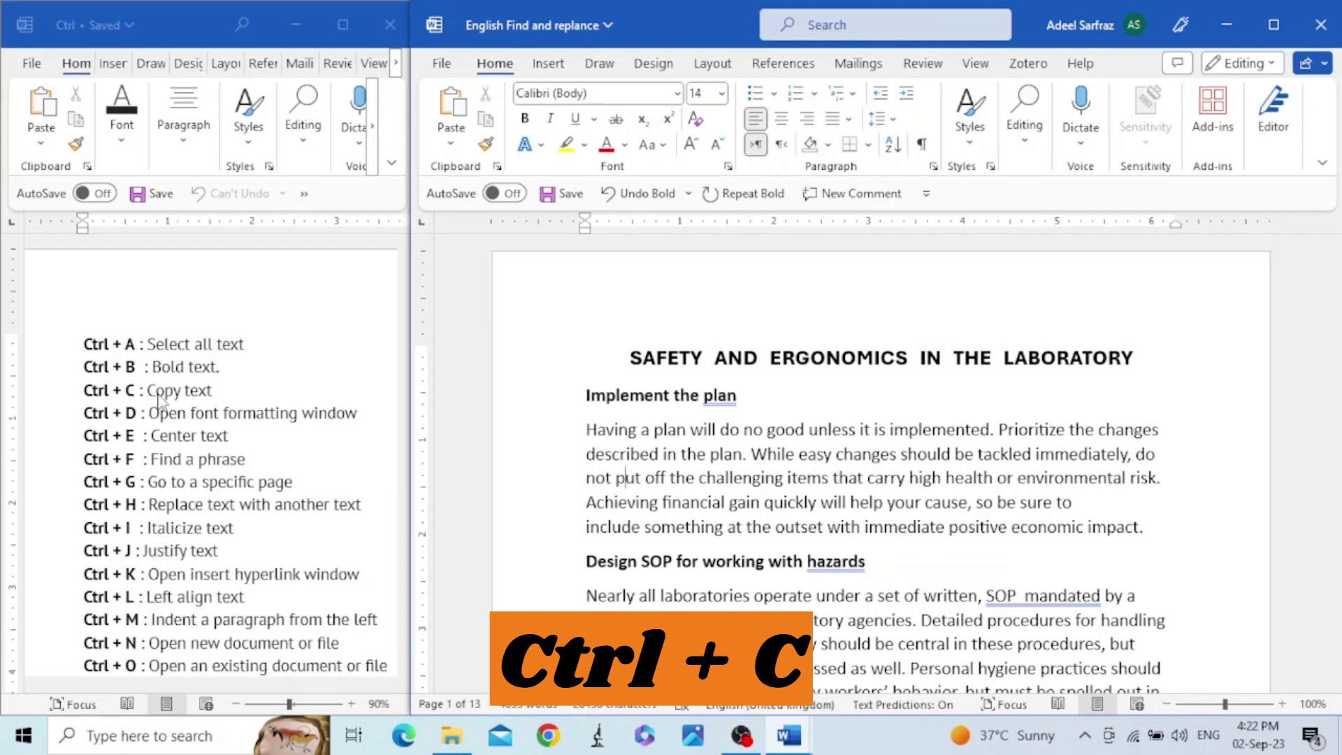
Step: Copy the 'Implement the plan' heading and paste it onto a new blank line above 'Design SOP'
click(567, 405)
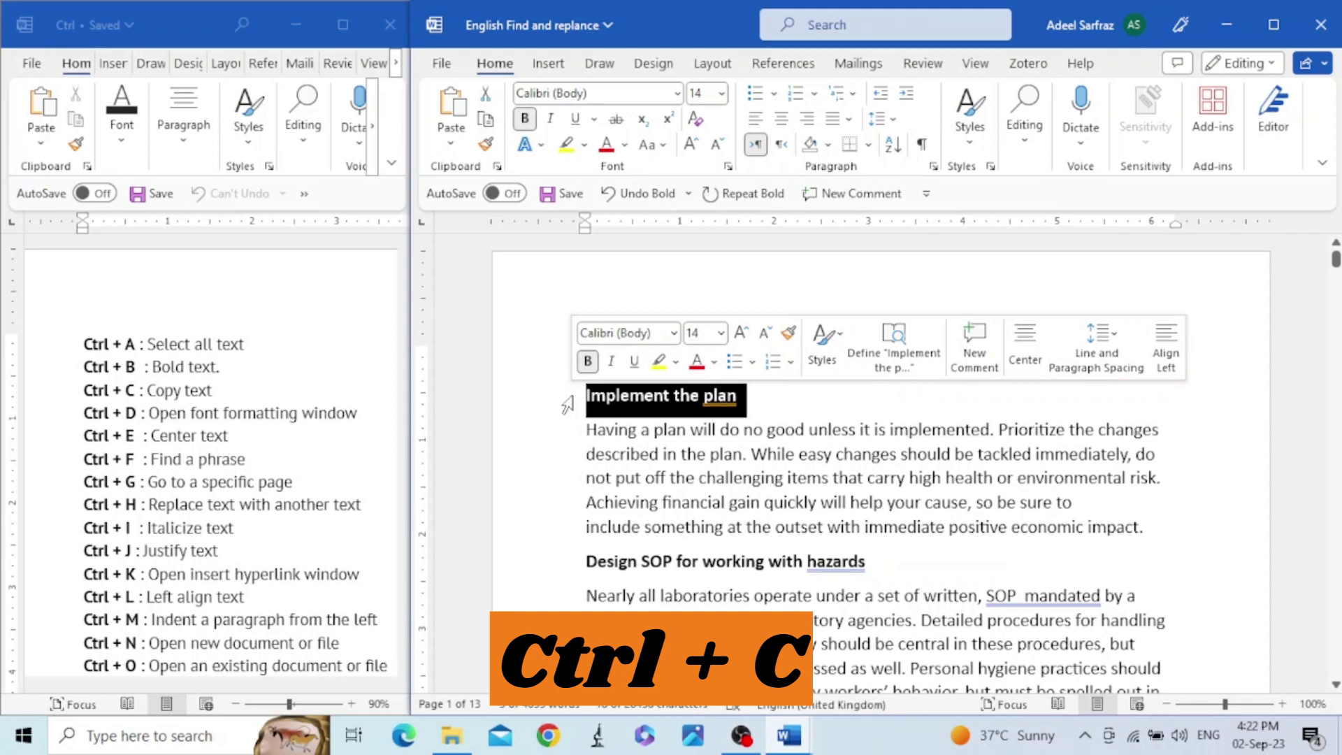
key(ctrl+c)
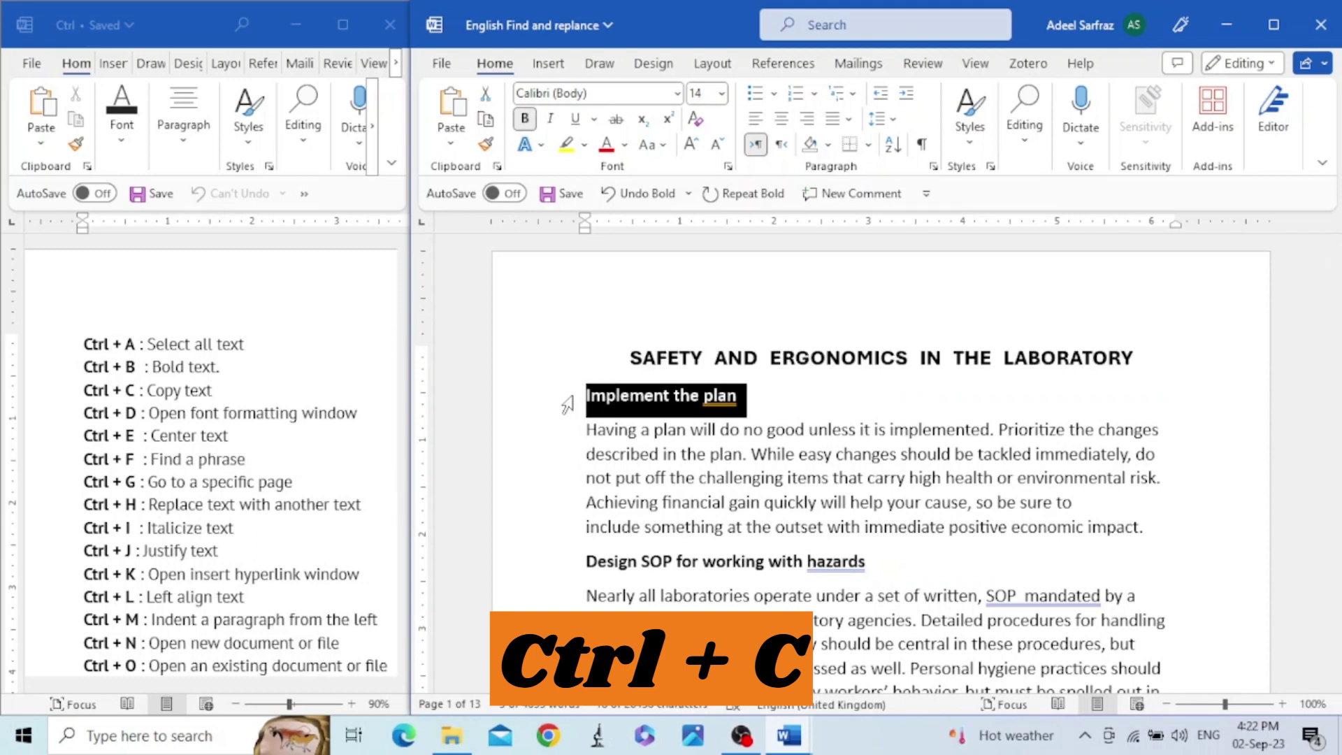
click(587, 561)
key(Return)
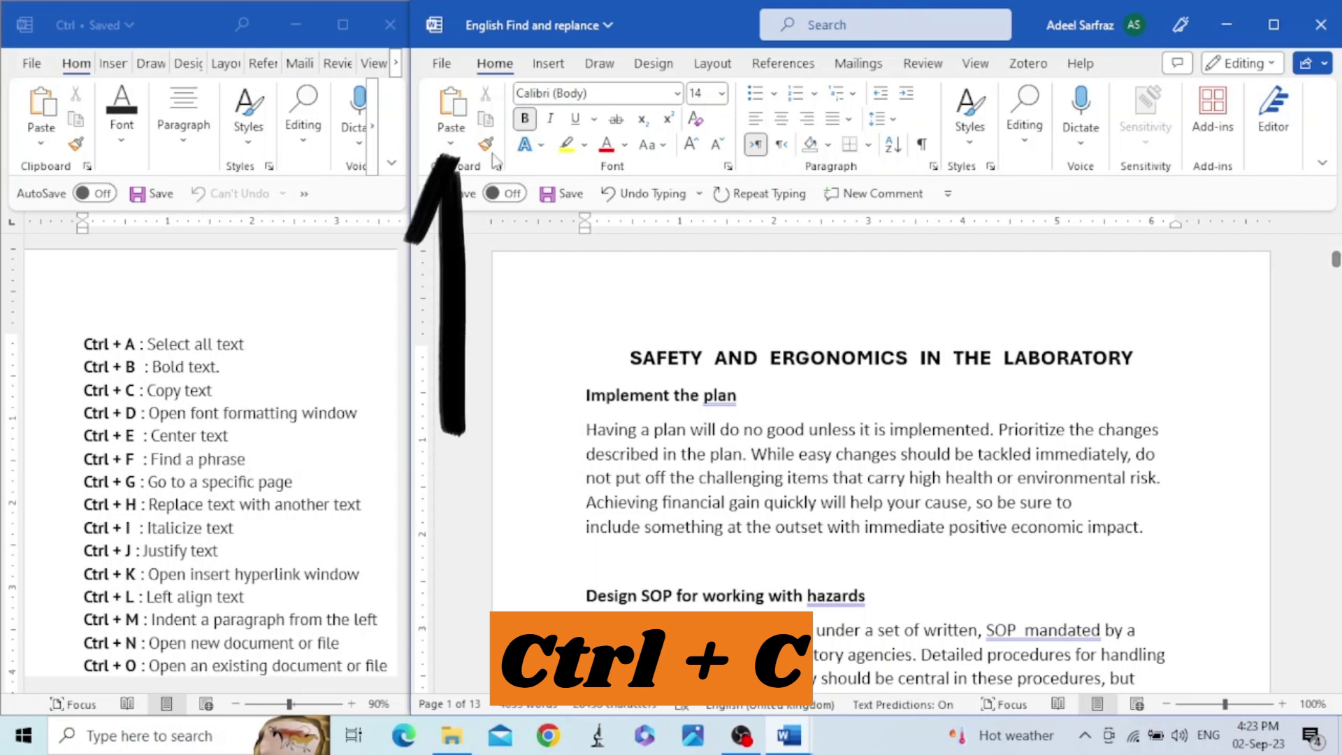
click(467, 116)
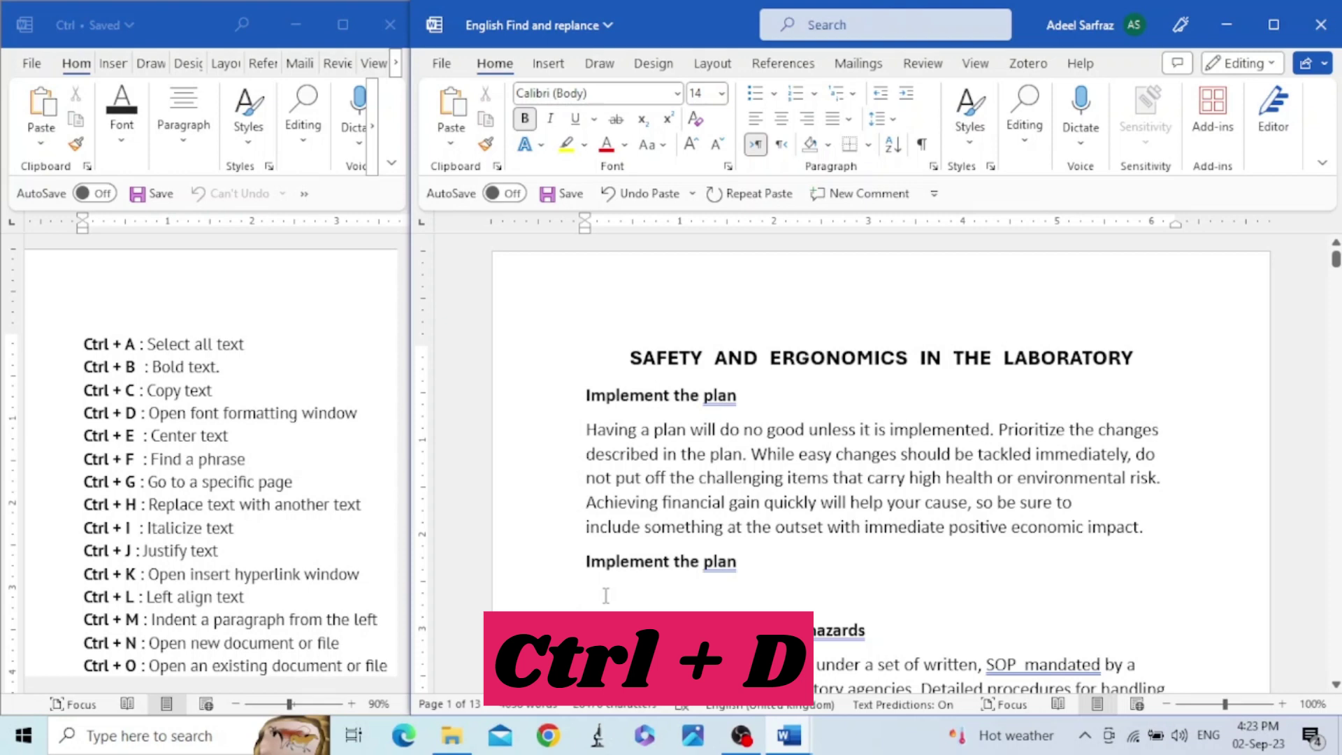
key(ctrl+d)
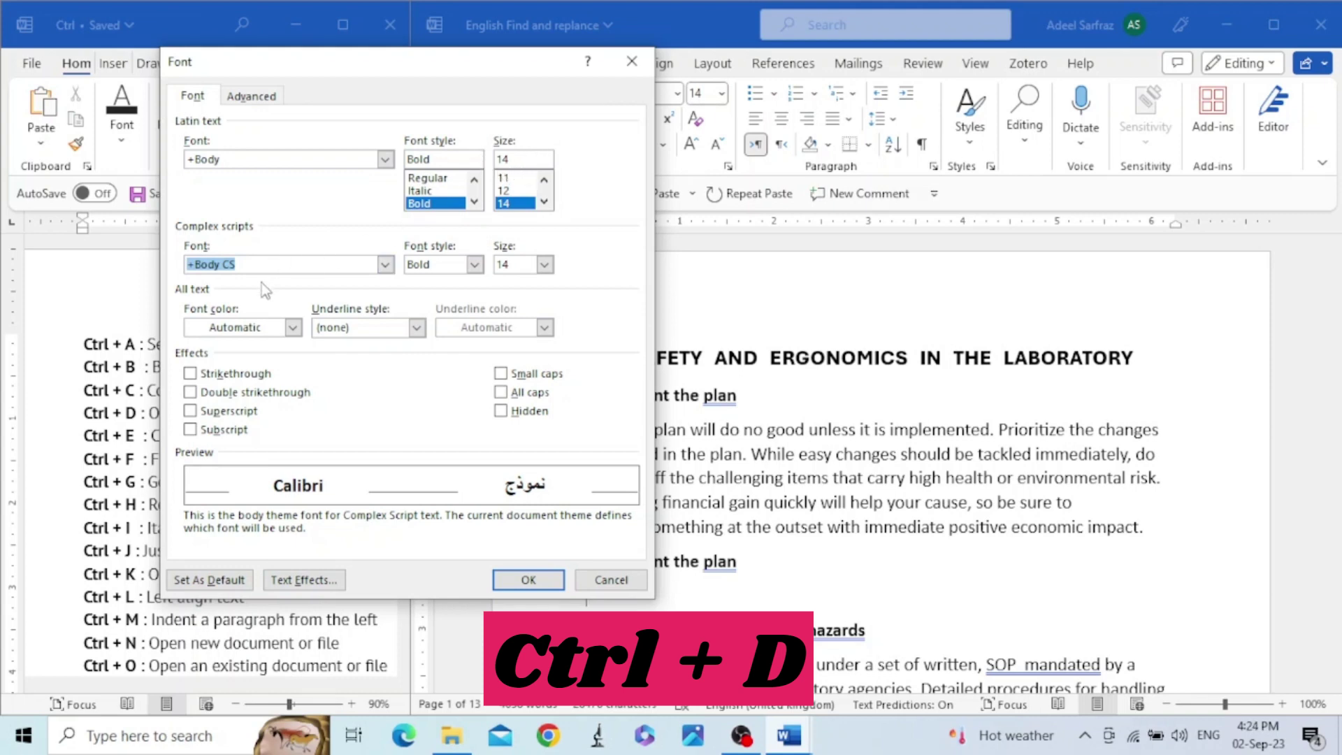
click(292, 327)
click(292, 327)
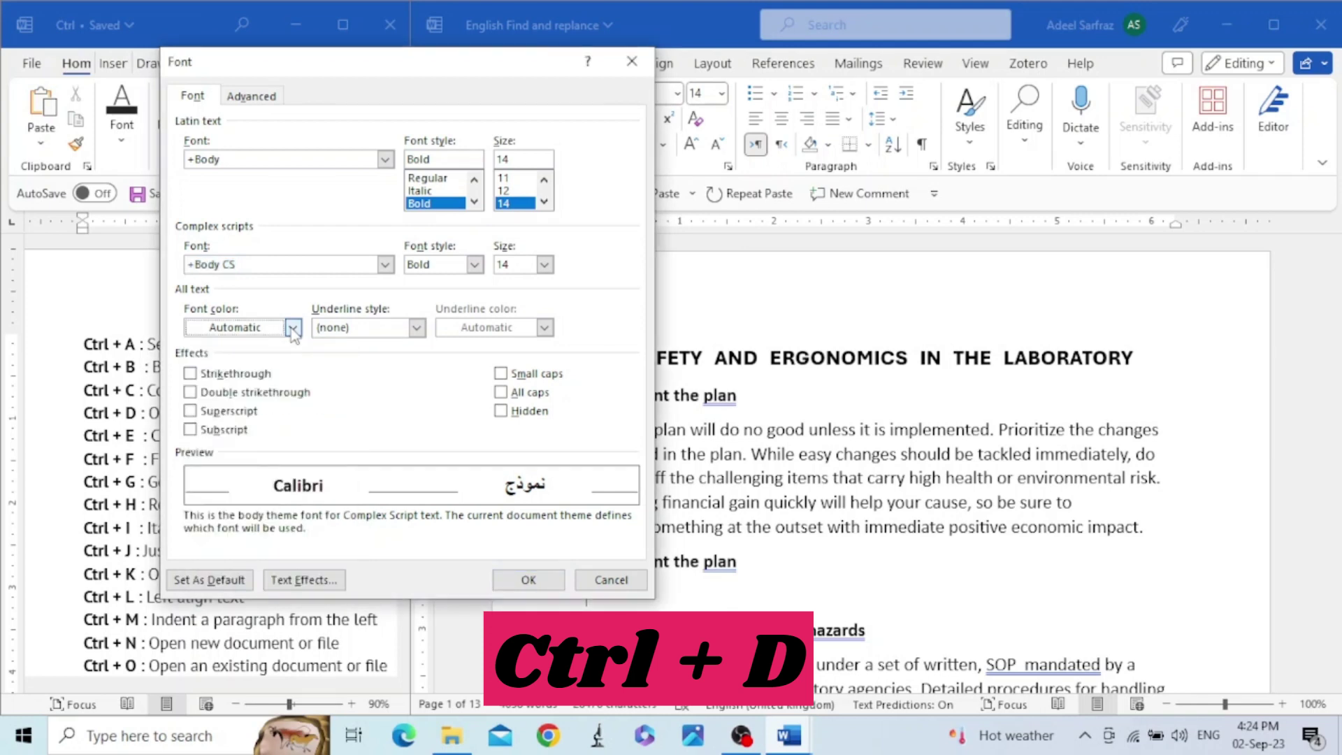
click(418, 327)
click(417, 327)
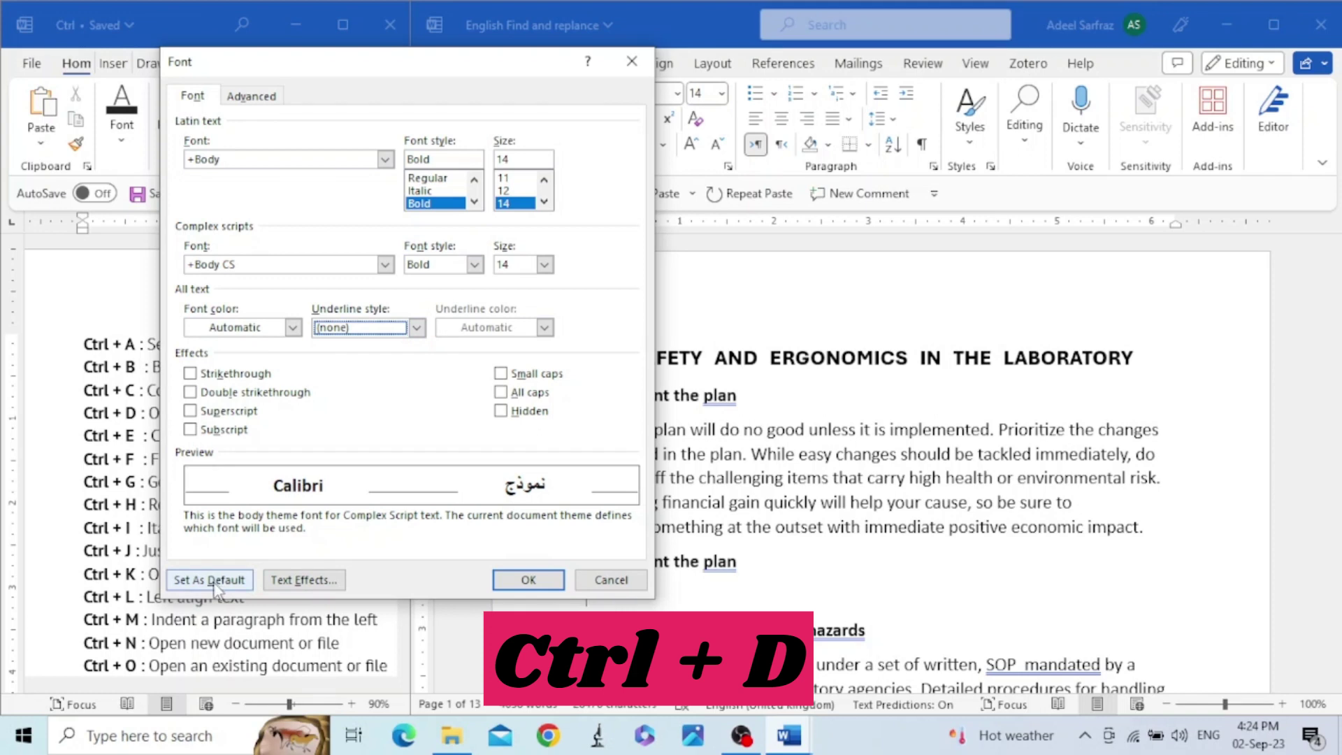
click(622, 583)
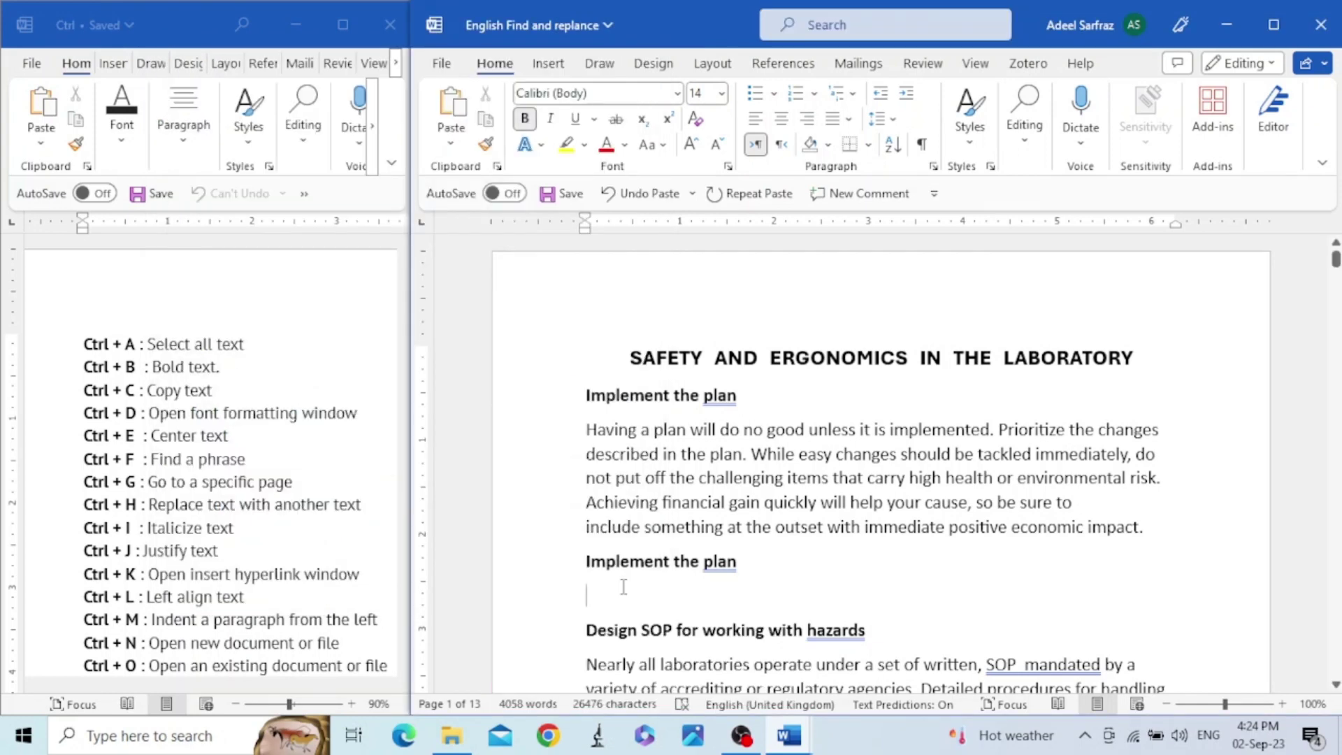
click(229, 435)
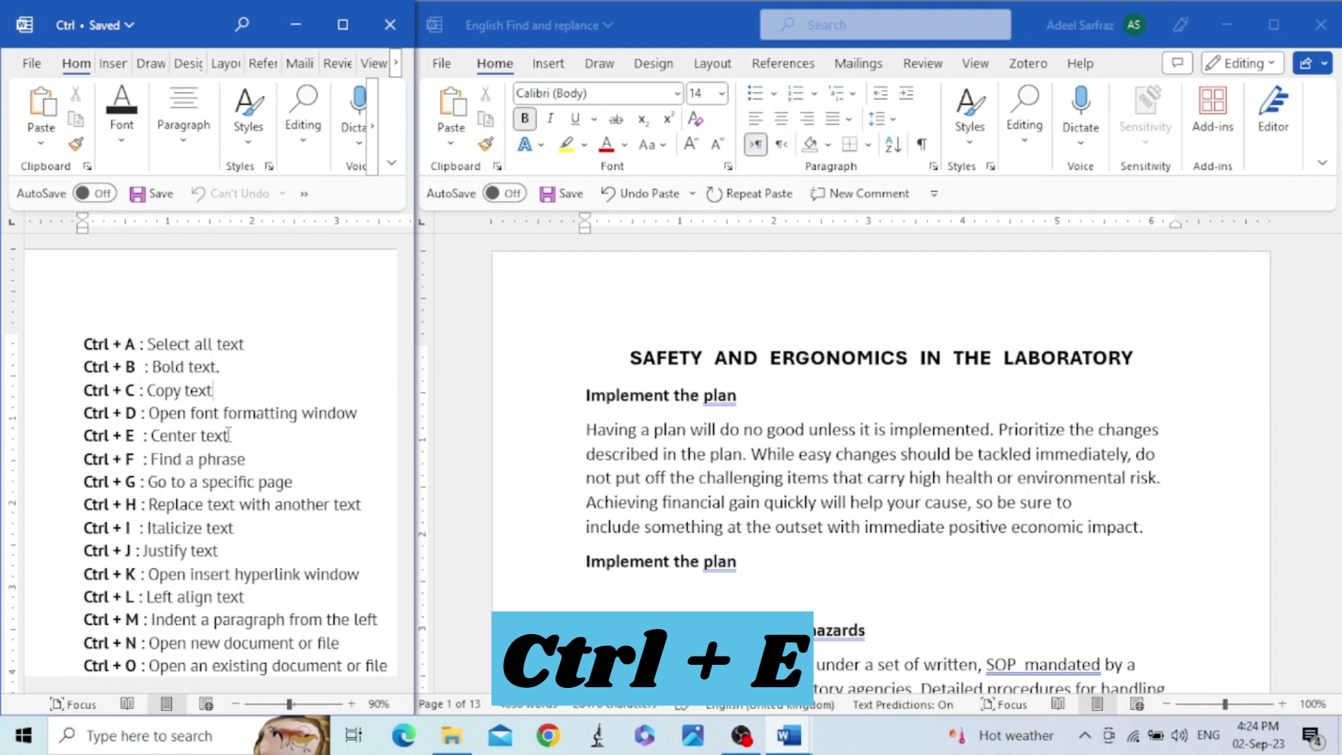
Step: Centre the first body paragraph under the title with Ctrl+E
click(904, 481)
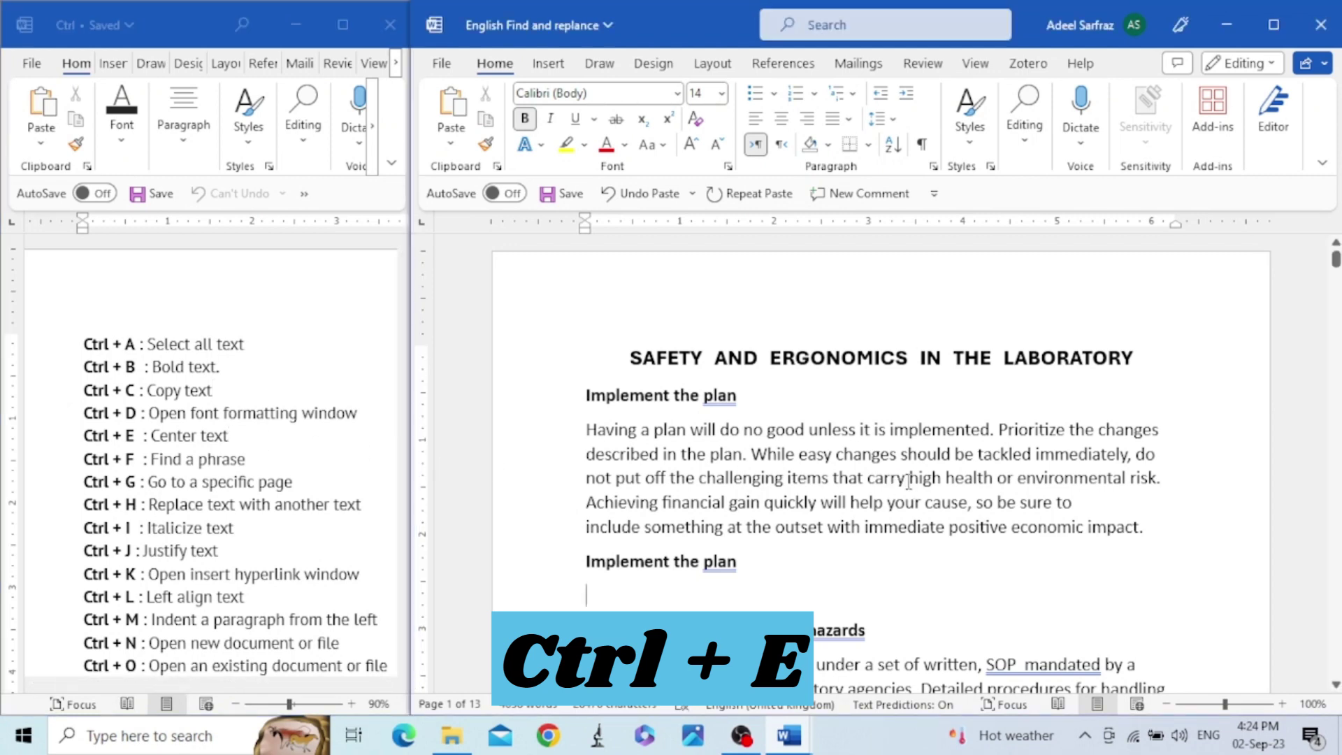
click(908, 481)
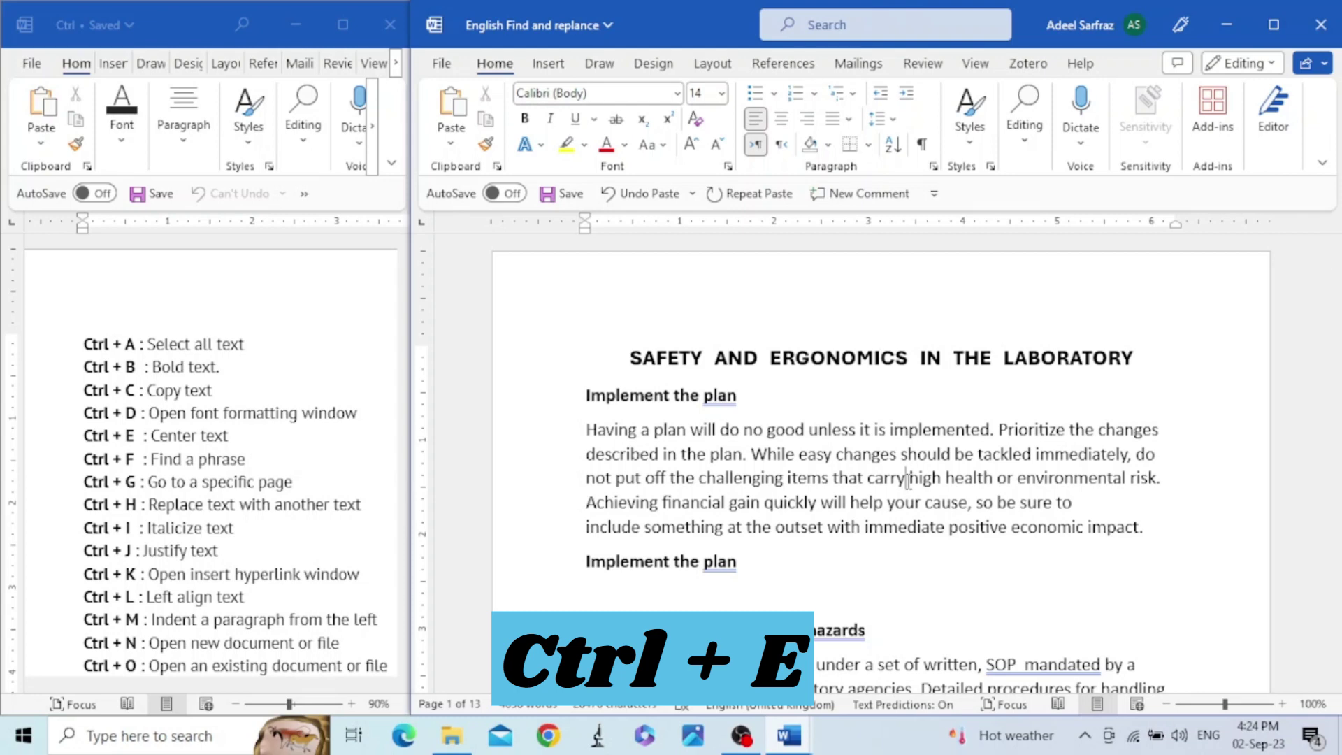
key(ctrl+e)
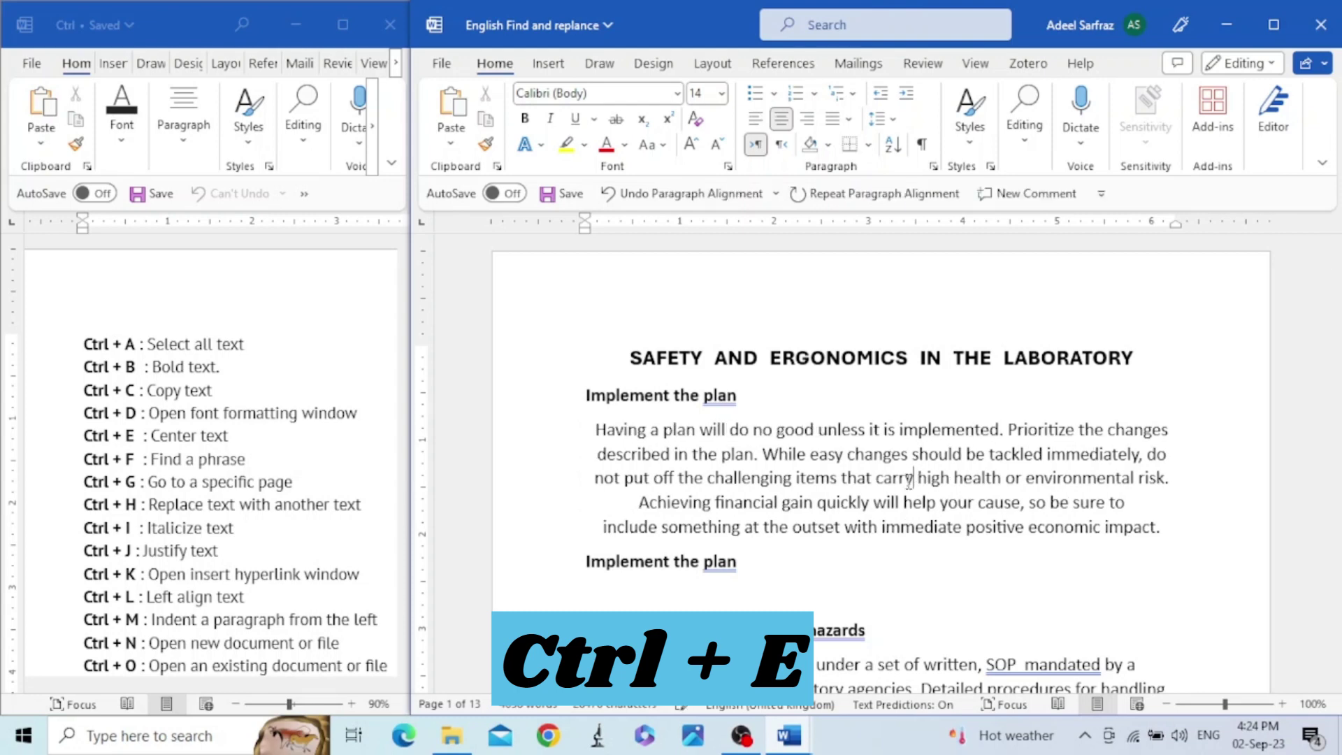
Step: Centre the first 'Implement the plan' heading with Ctrl+E, dismissing the grammar suggestion card
click(723, 396)
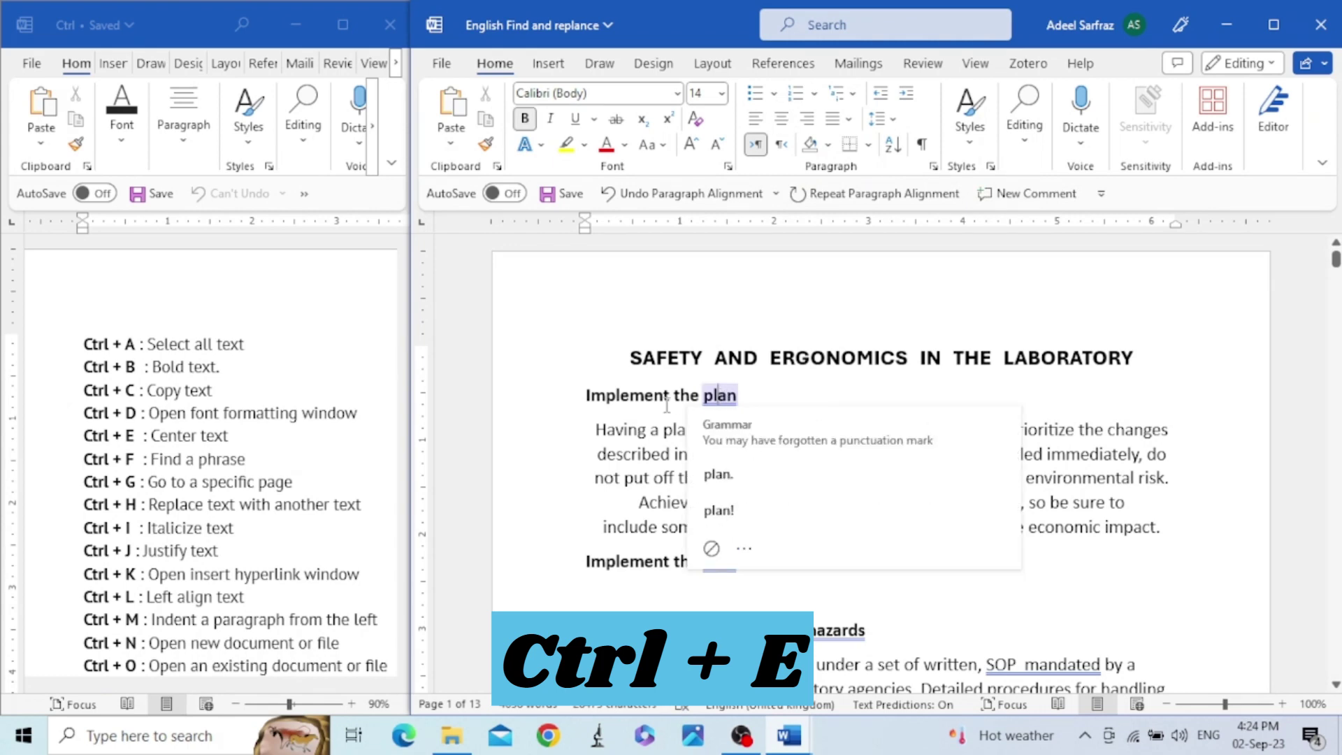
click(616, 392)
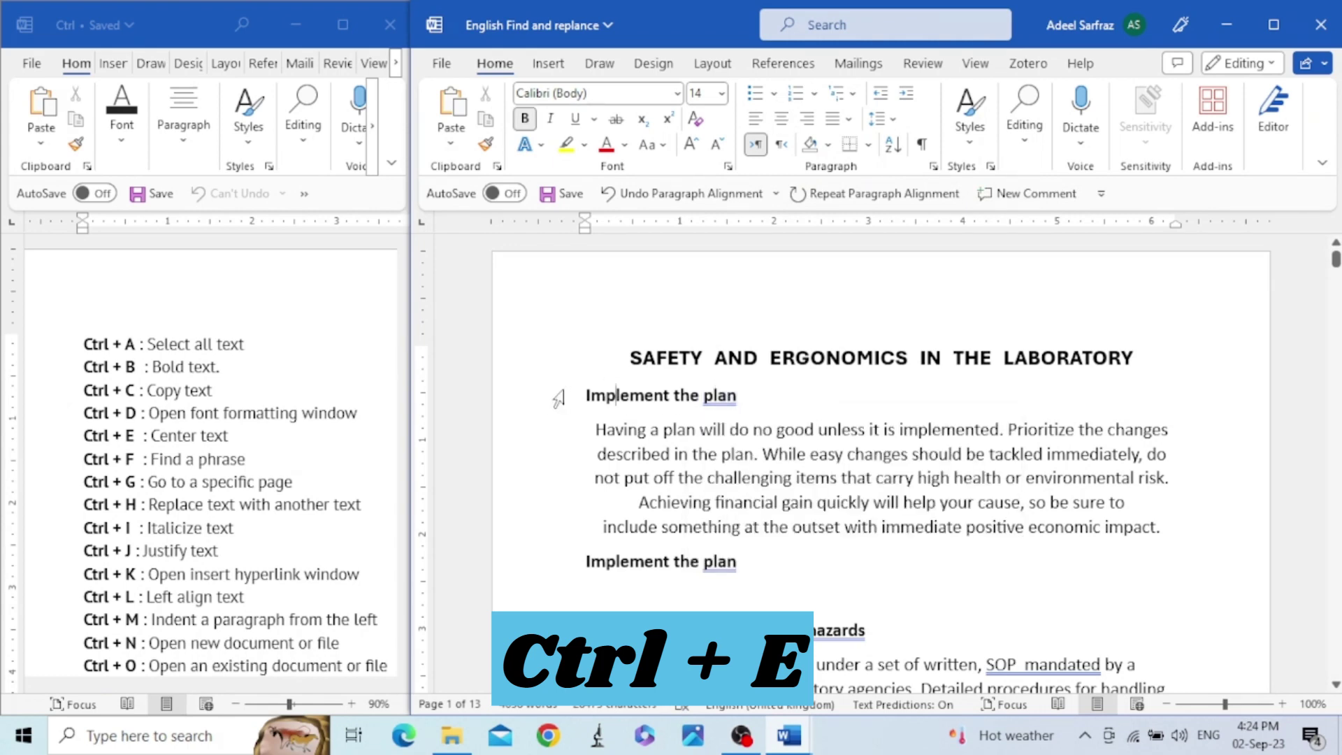
click(542, 404)
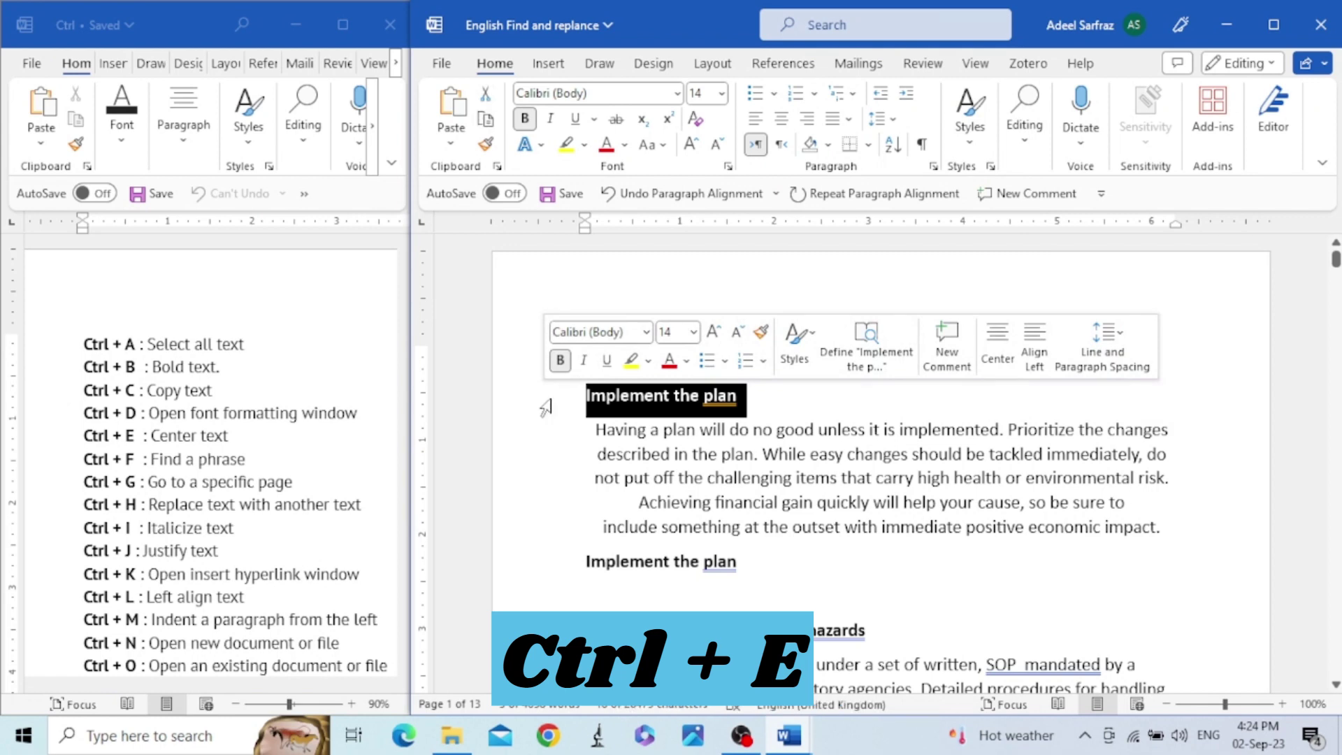
click(622, 395)
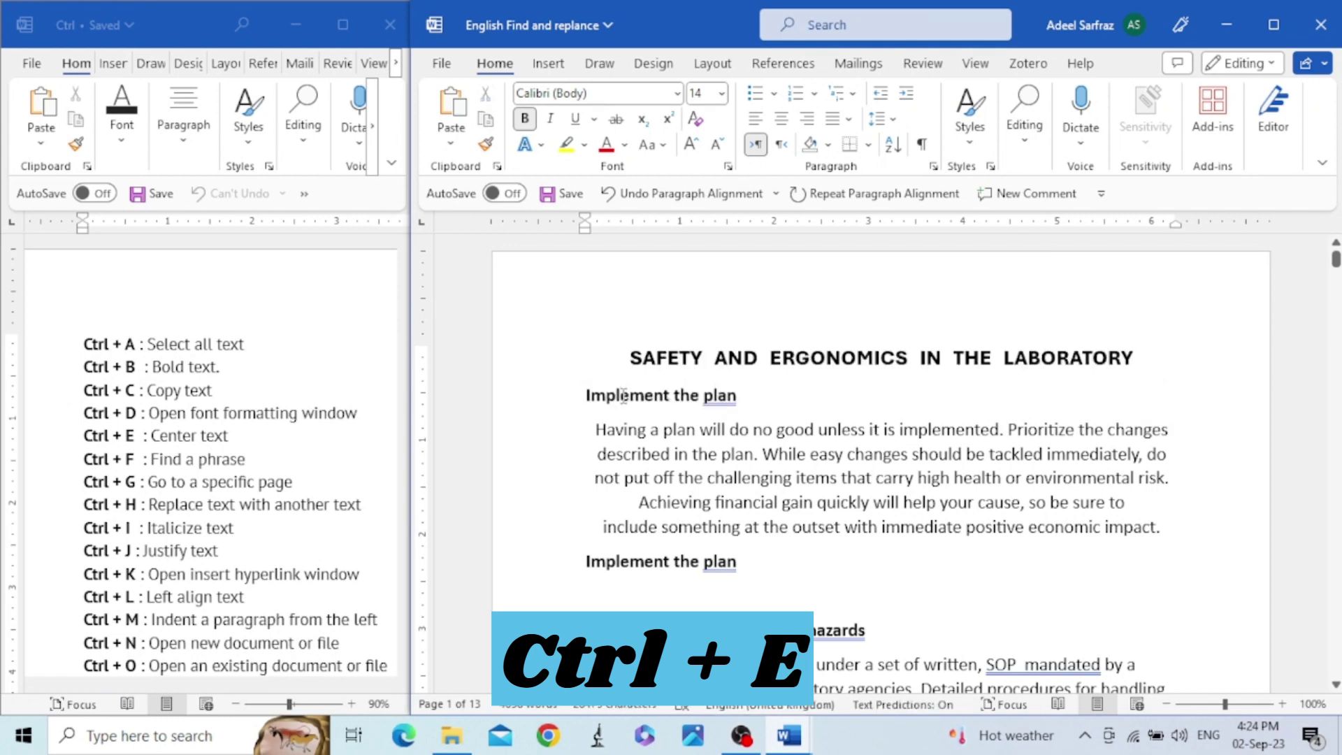
key(ctrl+e)
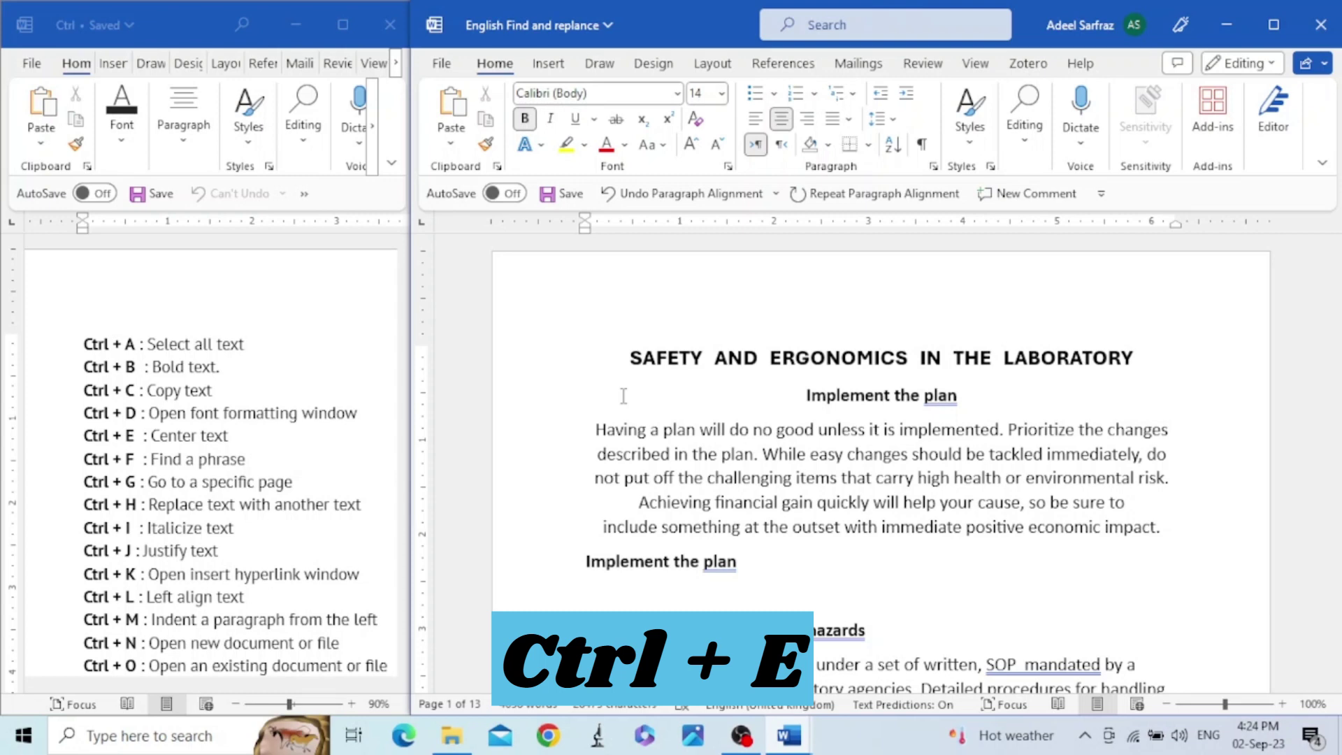
Step: Insert a three-column, two-row table below the second 'Implement the plan' heading
click(547, 66)
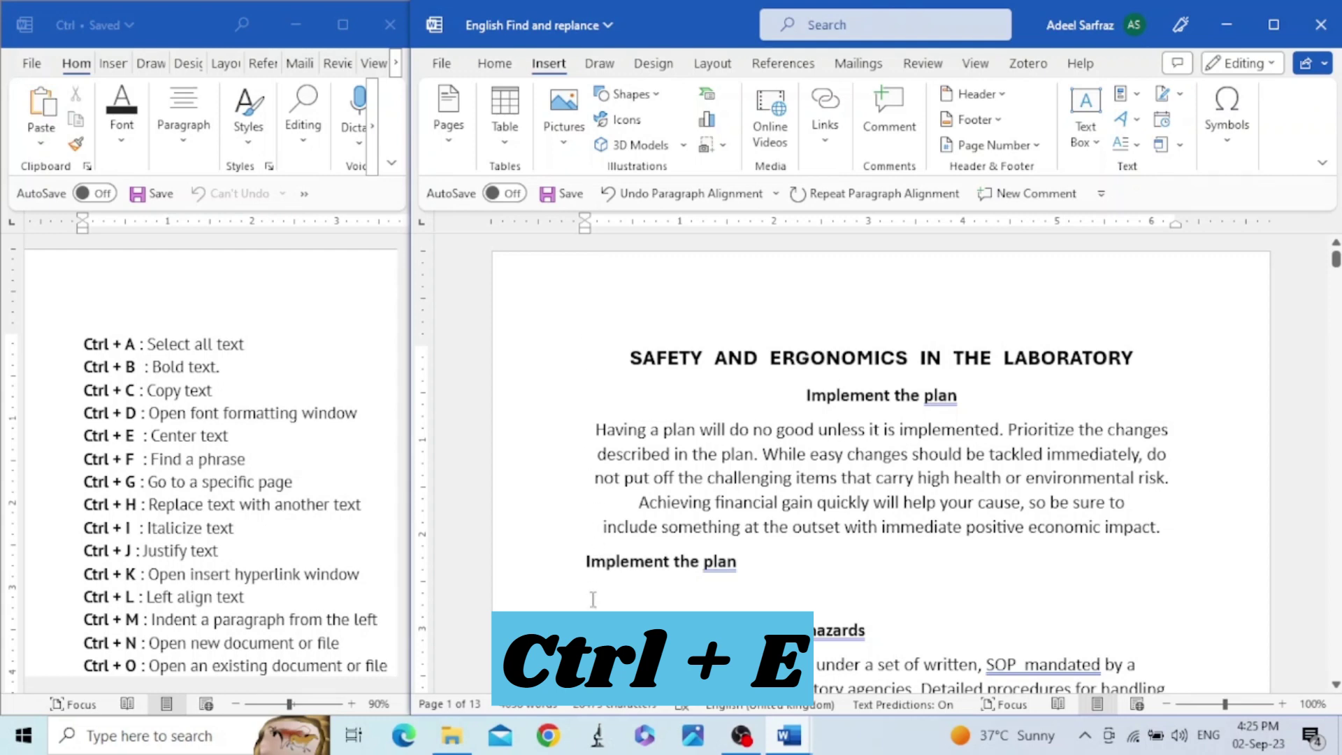
click(510, 140)
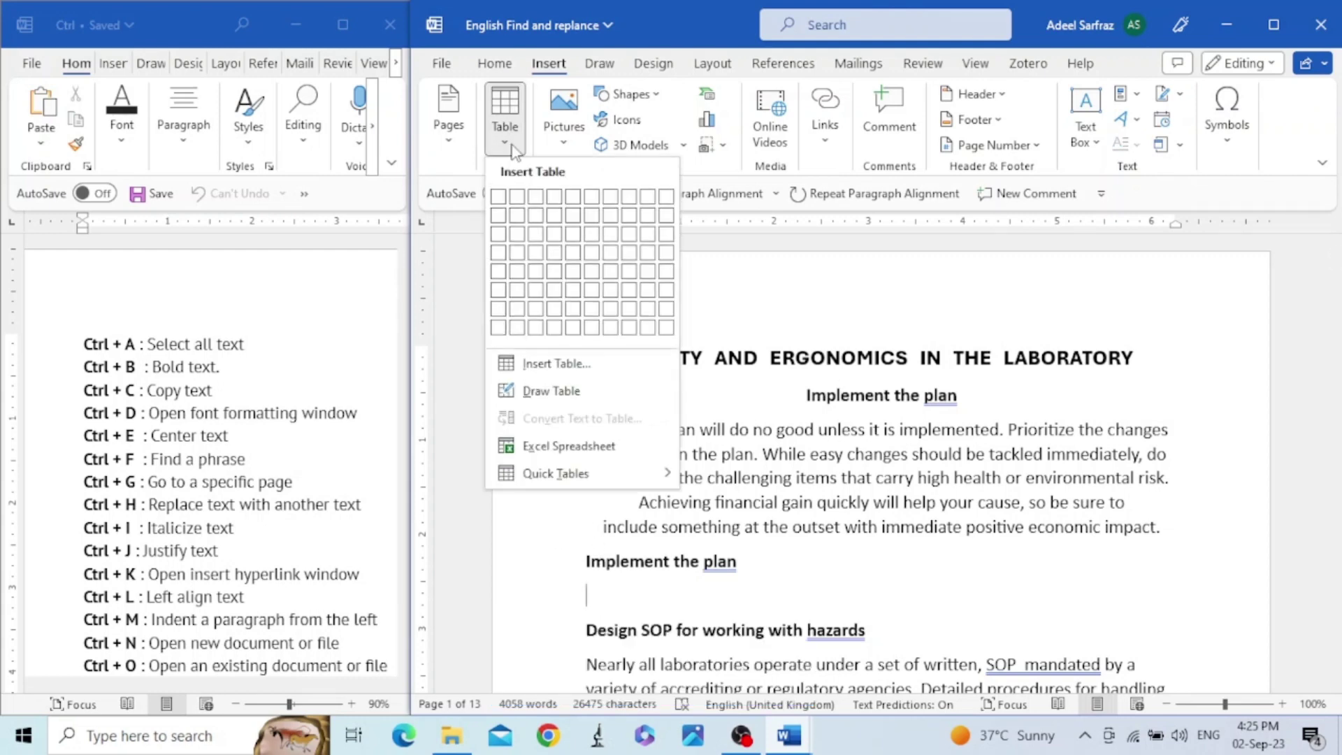
click(536, 216)
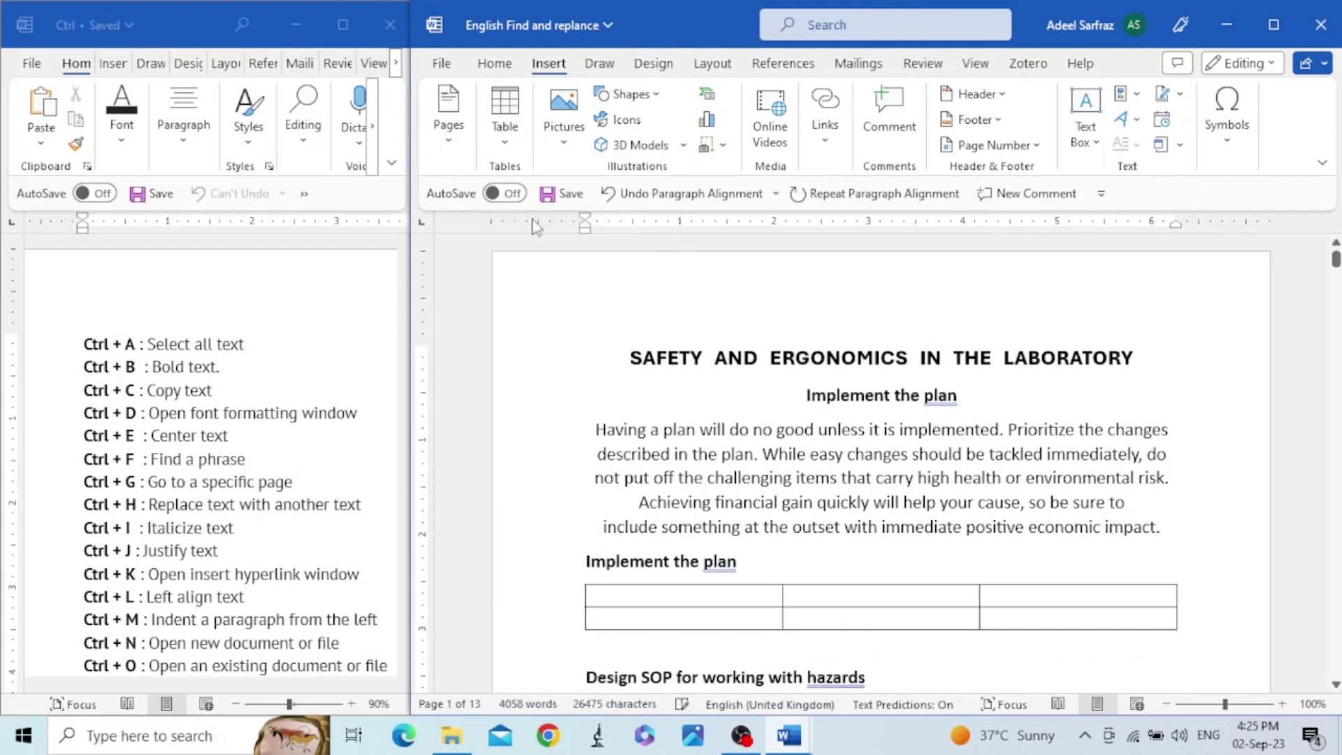
Step: Copy 'plan' from the heading and paste it, centred, into the table's first two cells
double_click(720, 563)
key(ctrl+c)
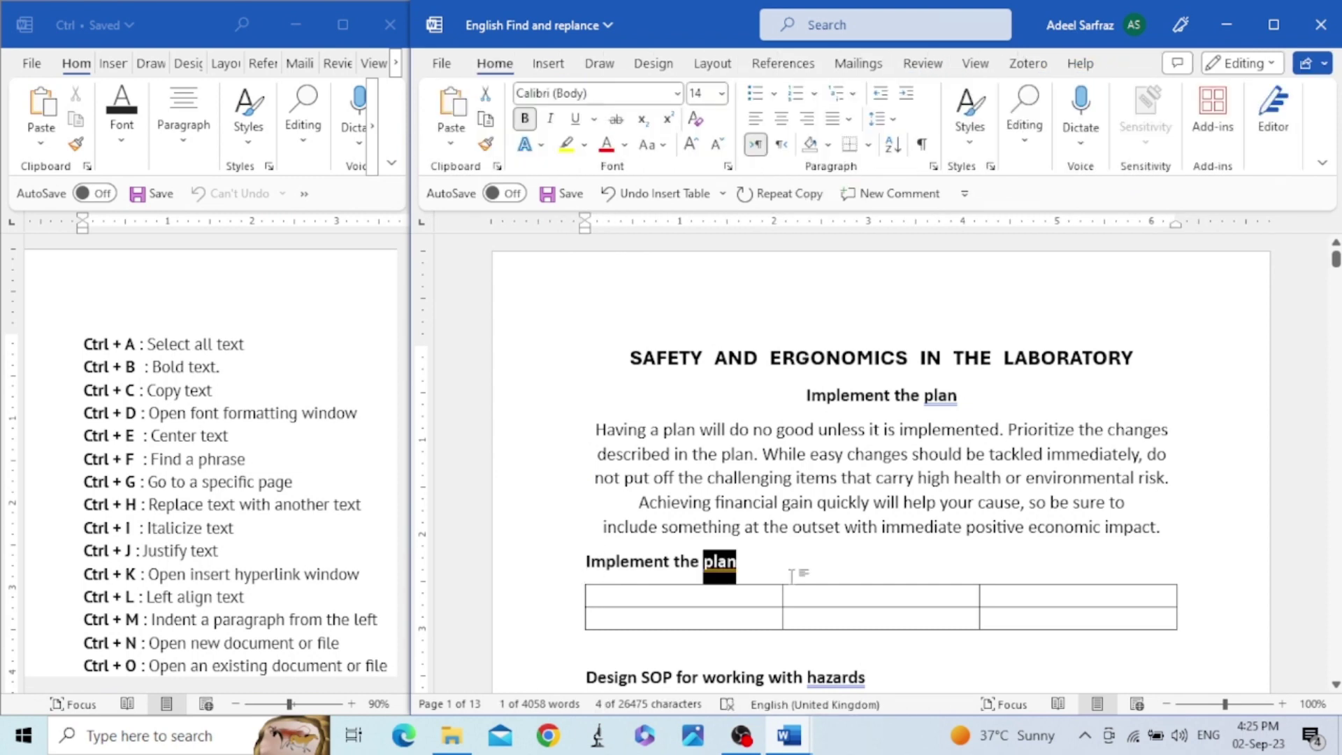
click(706, 596)
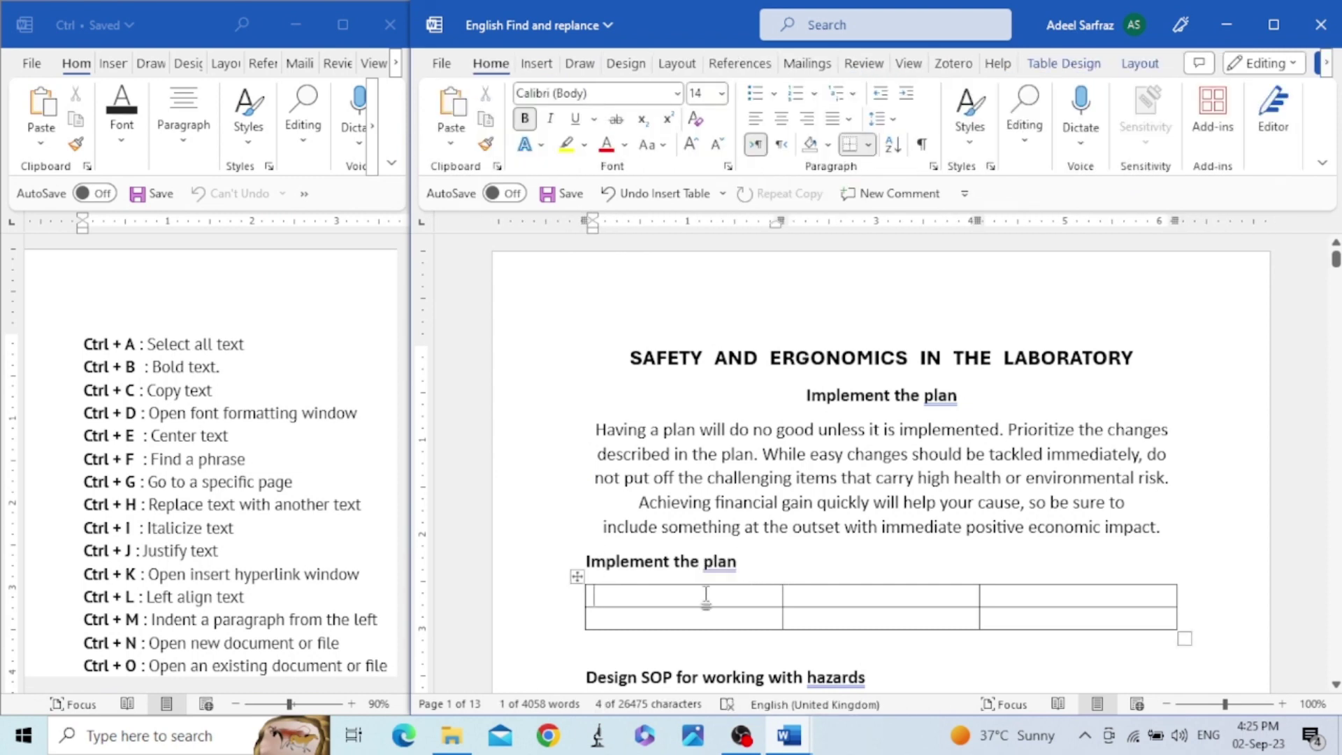
key(ctrl+v)
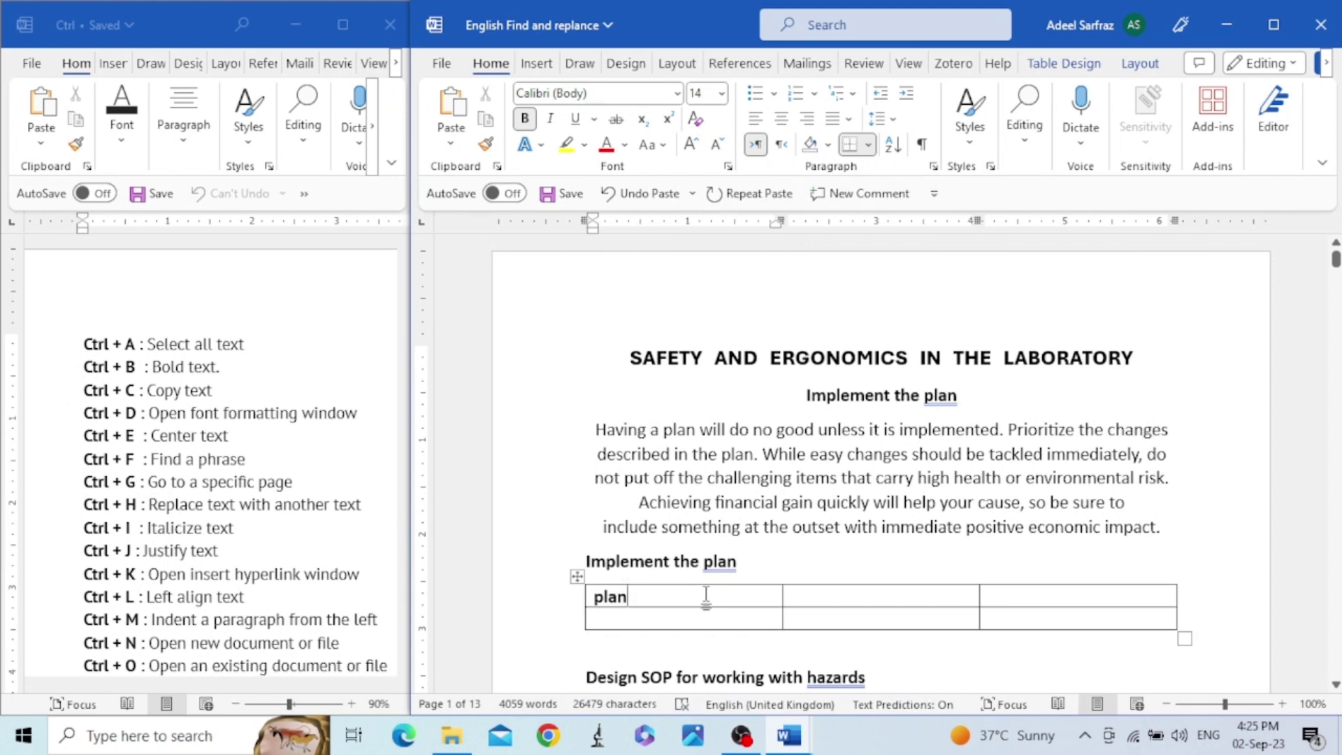
key(ctrl+e)
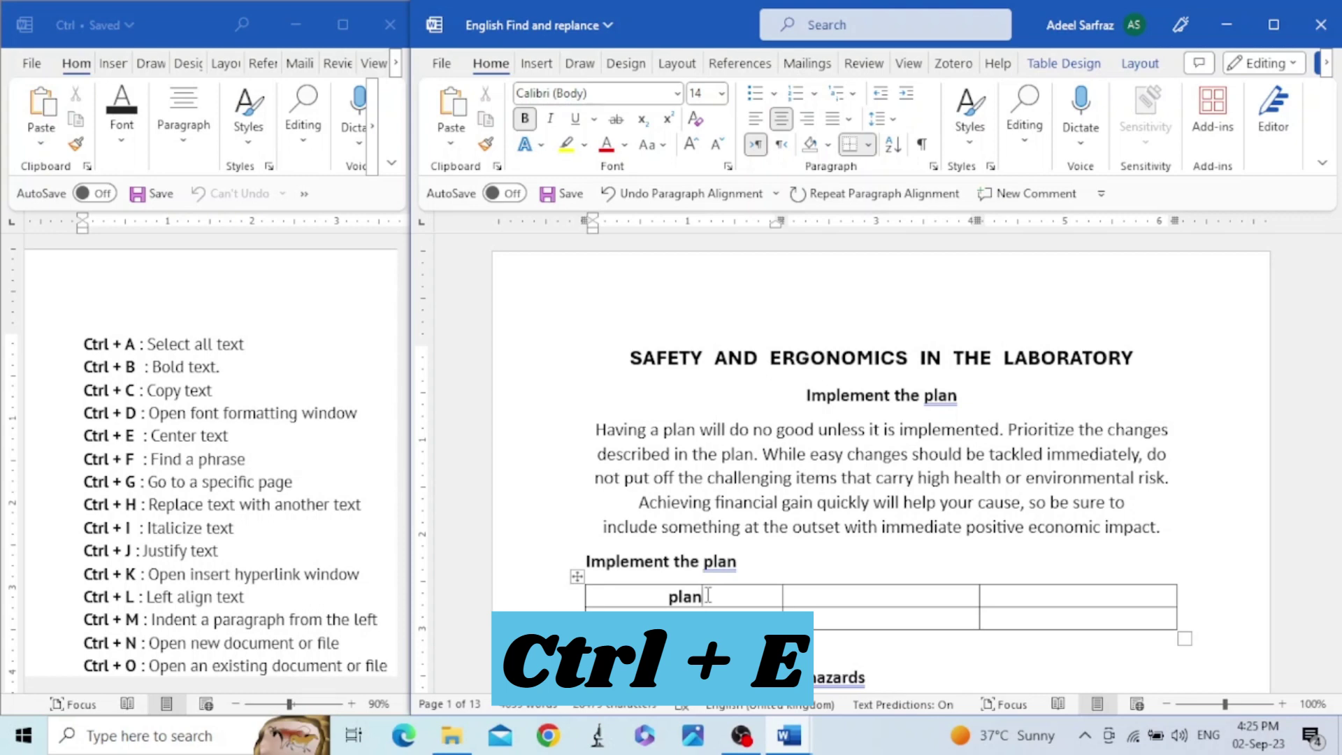
key(Tab)
key(ctrl+v)
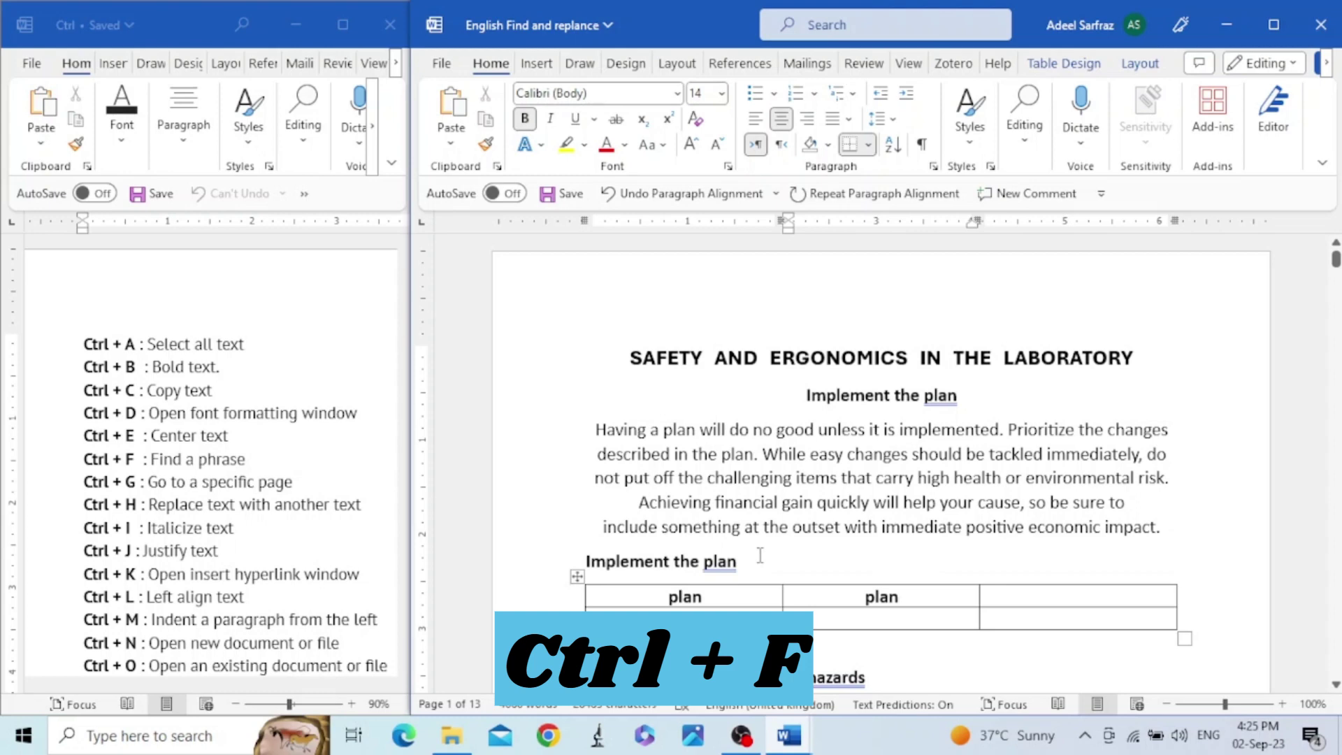
key(ctrl+f)
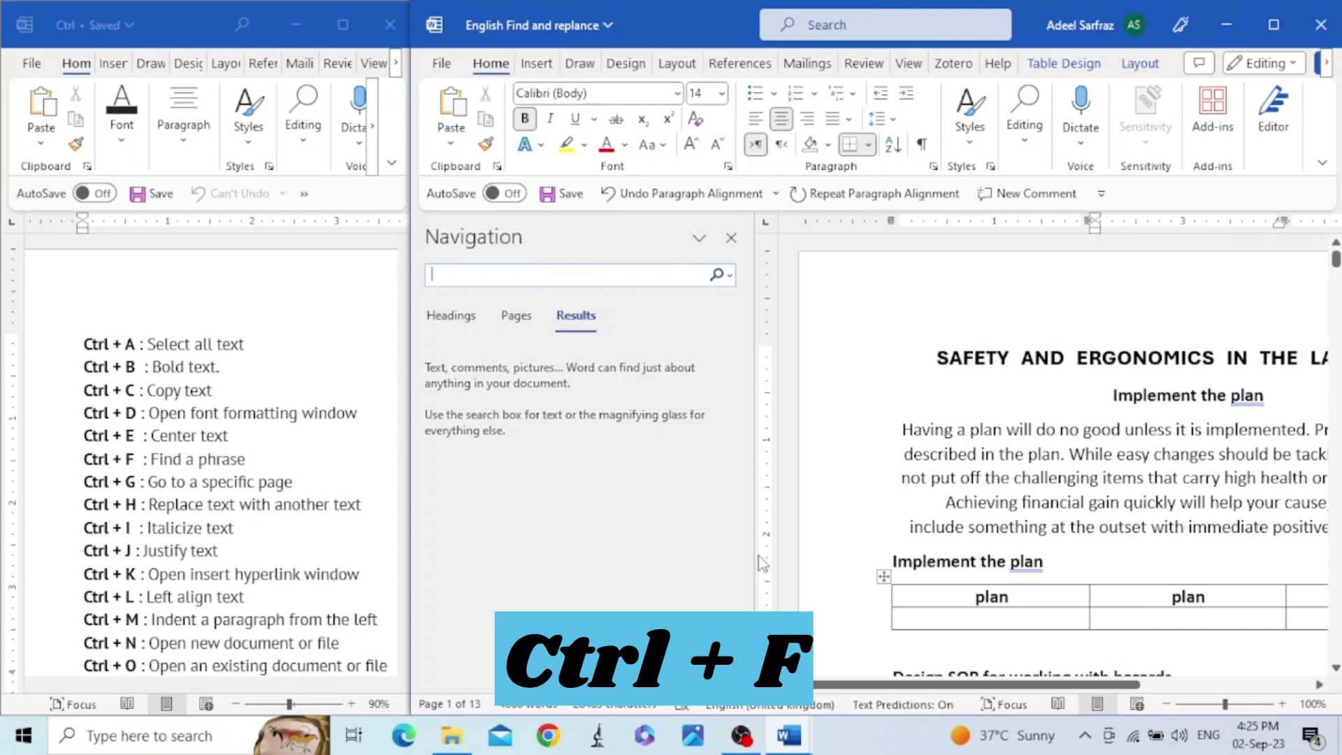
text(plan)
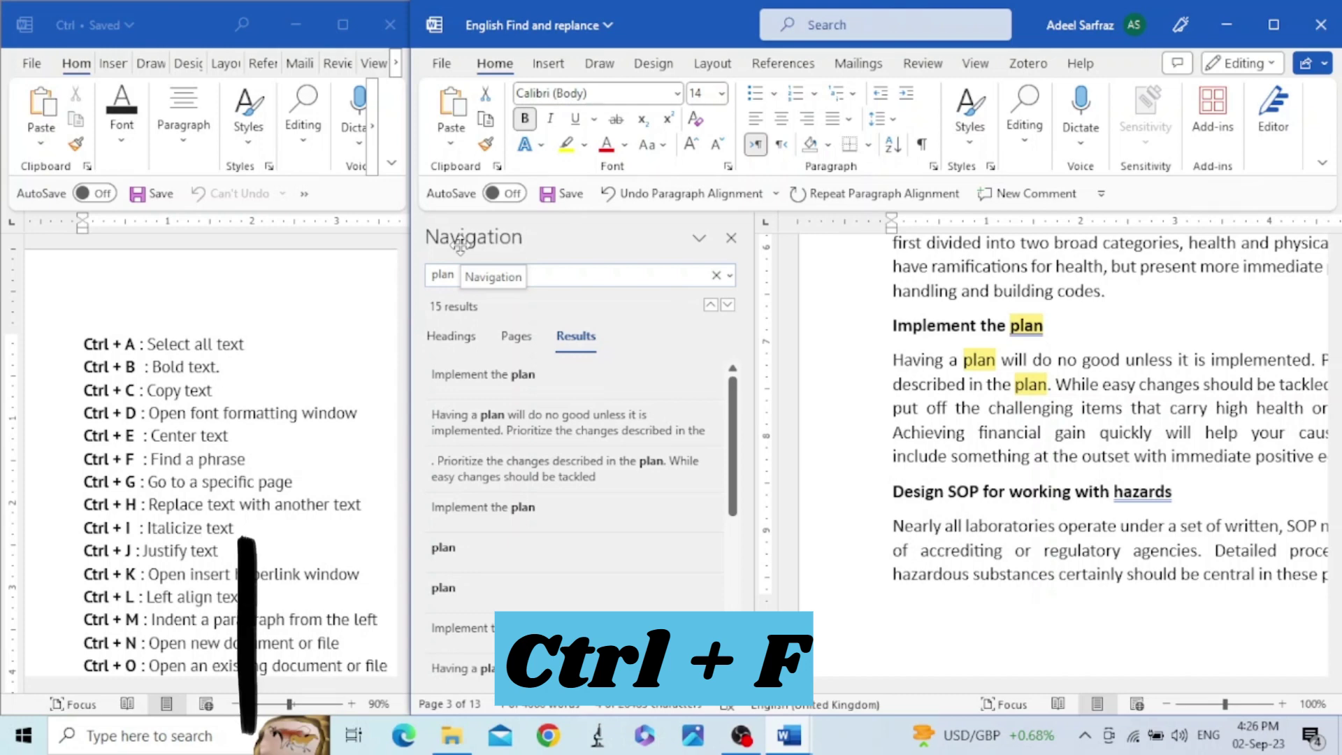
click(730, 239)
scroll(630, 419, up, 5)
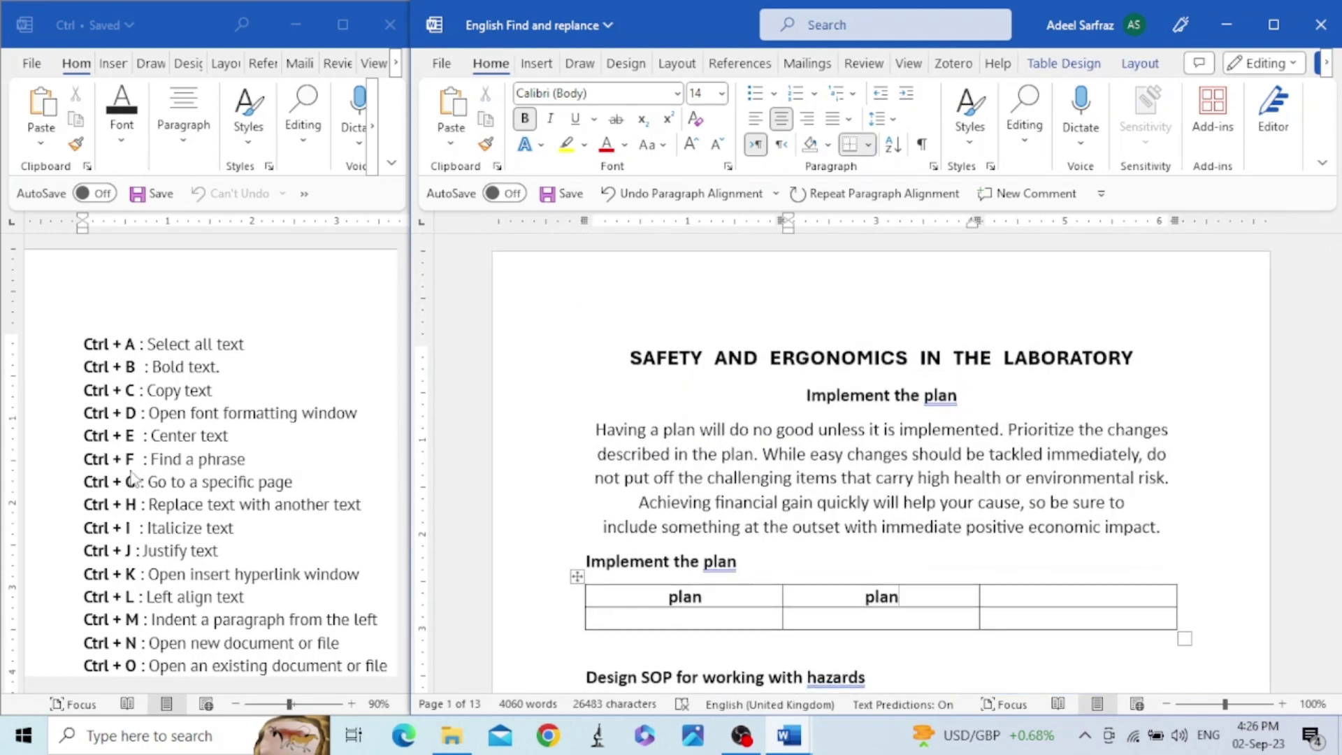
Step: Open the Go To dialog with Ctrl+G and drag it over the safety document
click(190, 491)
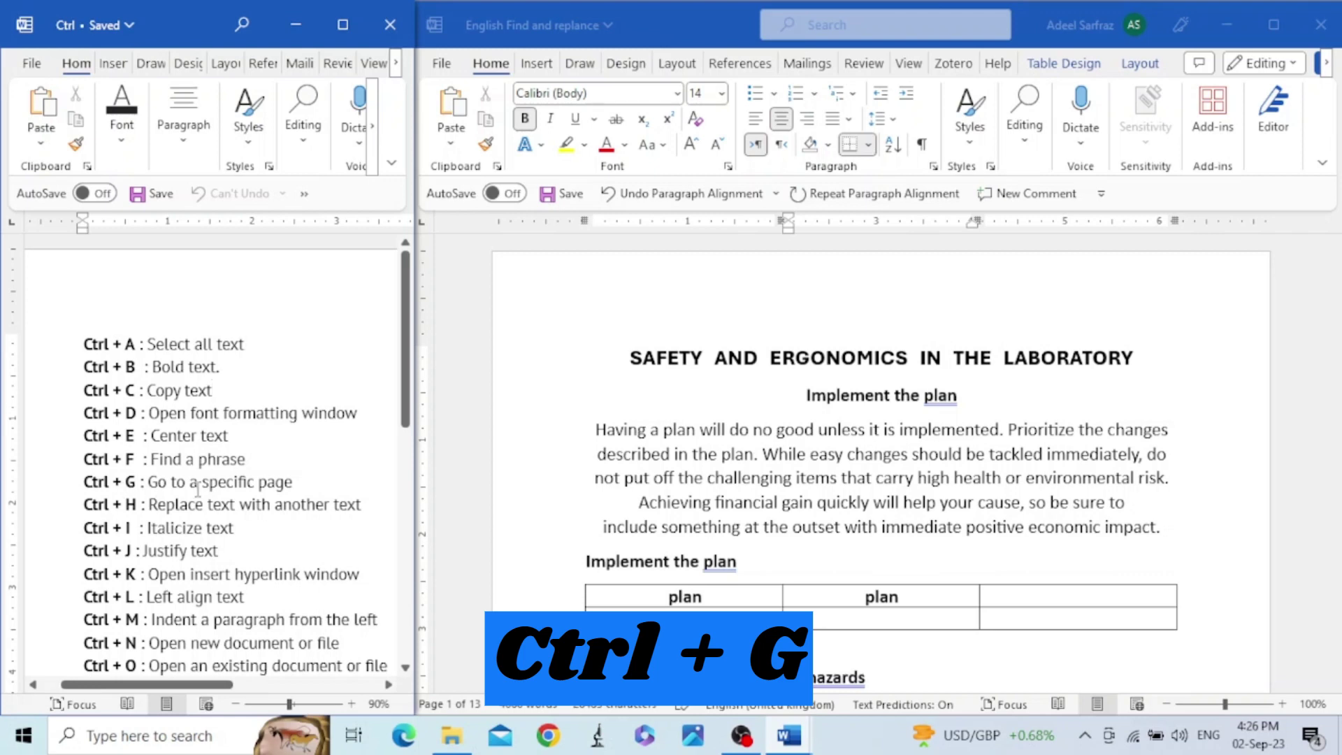
key(ctrl+g)
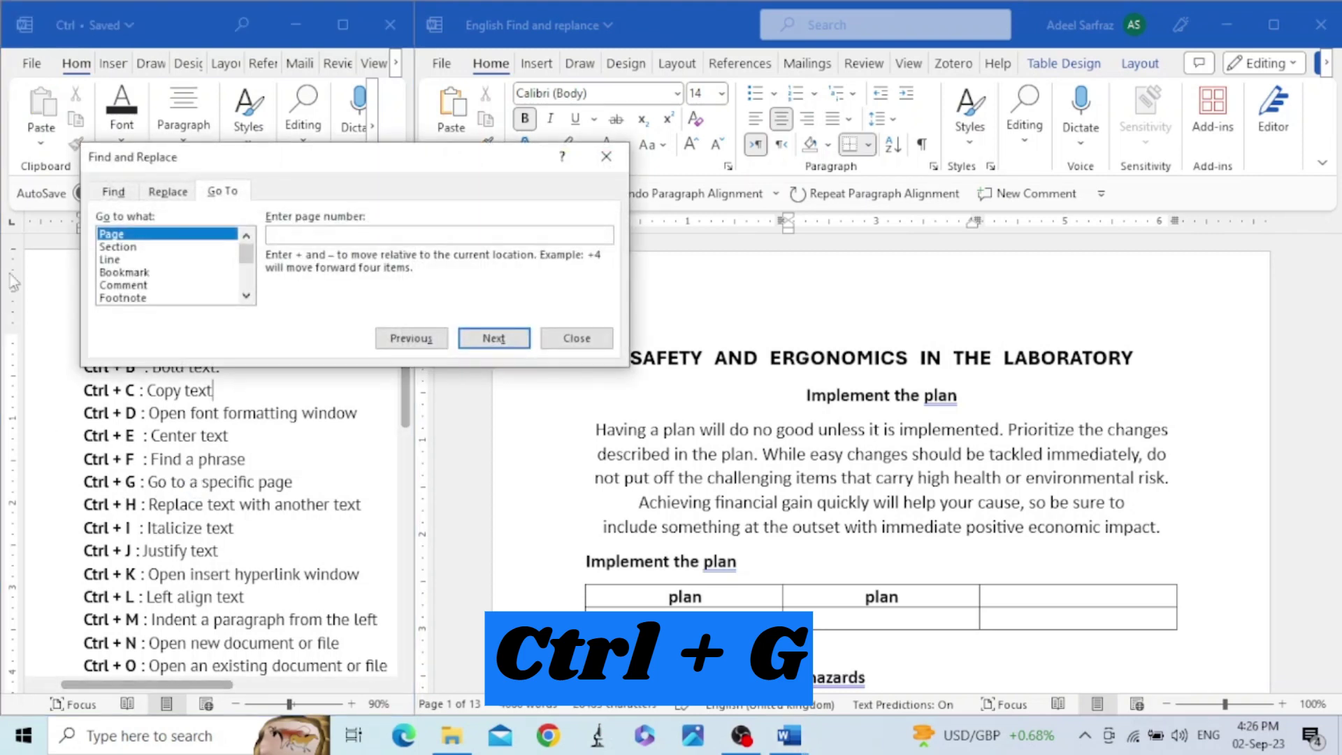
drag(297, 174, 949, 265)
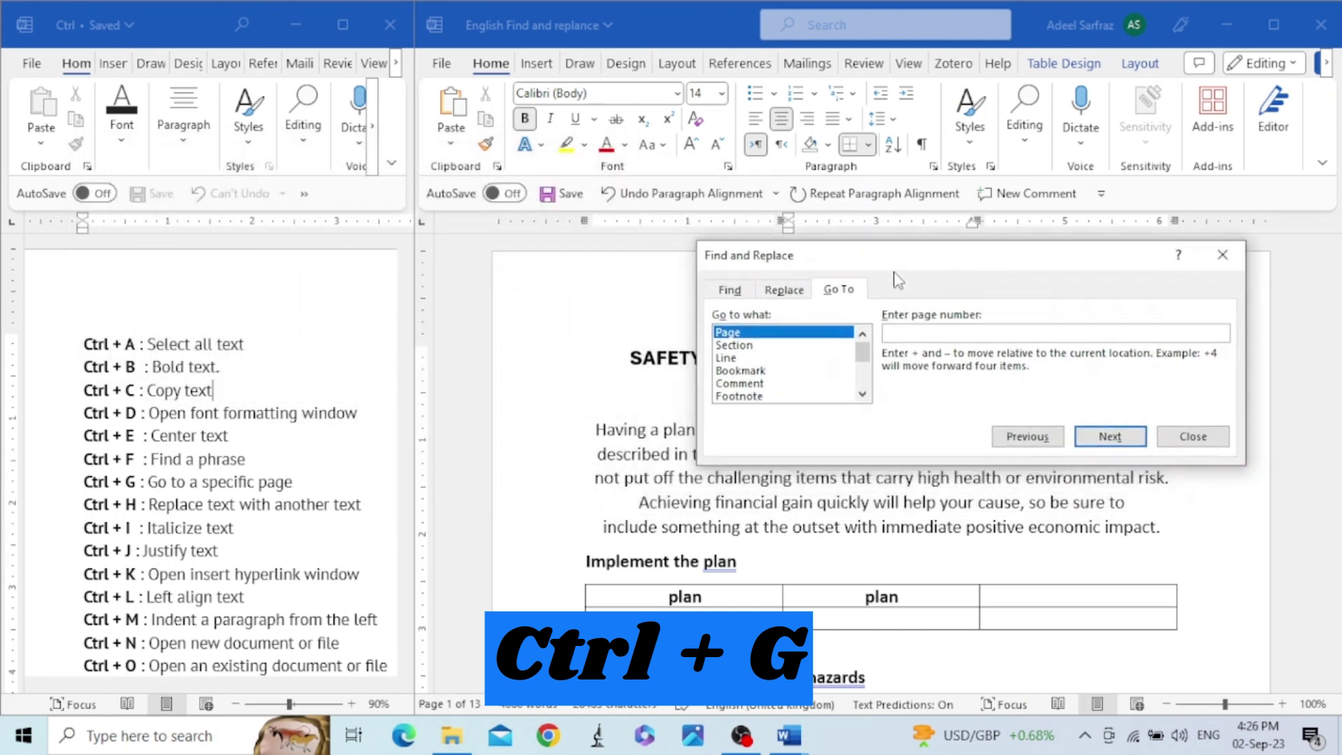
click(729, 293)
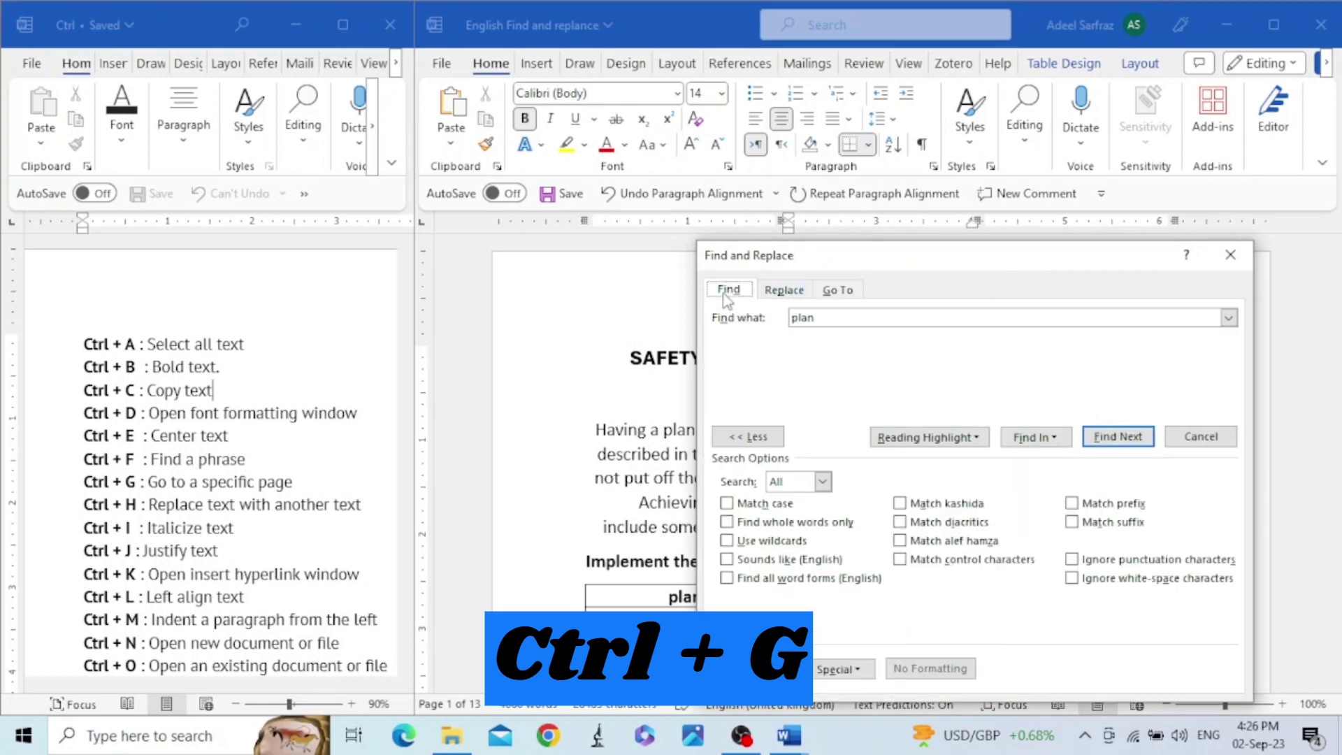
click(779, 292)
click(844, 299)
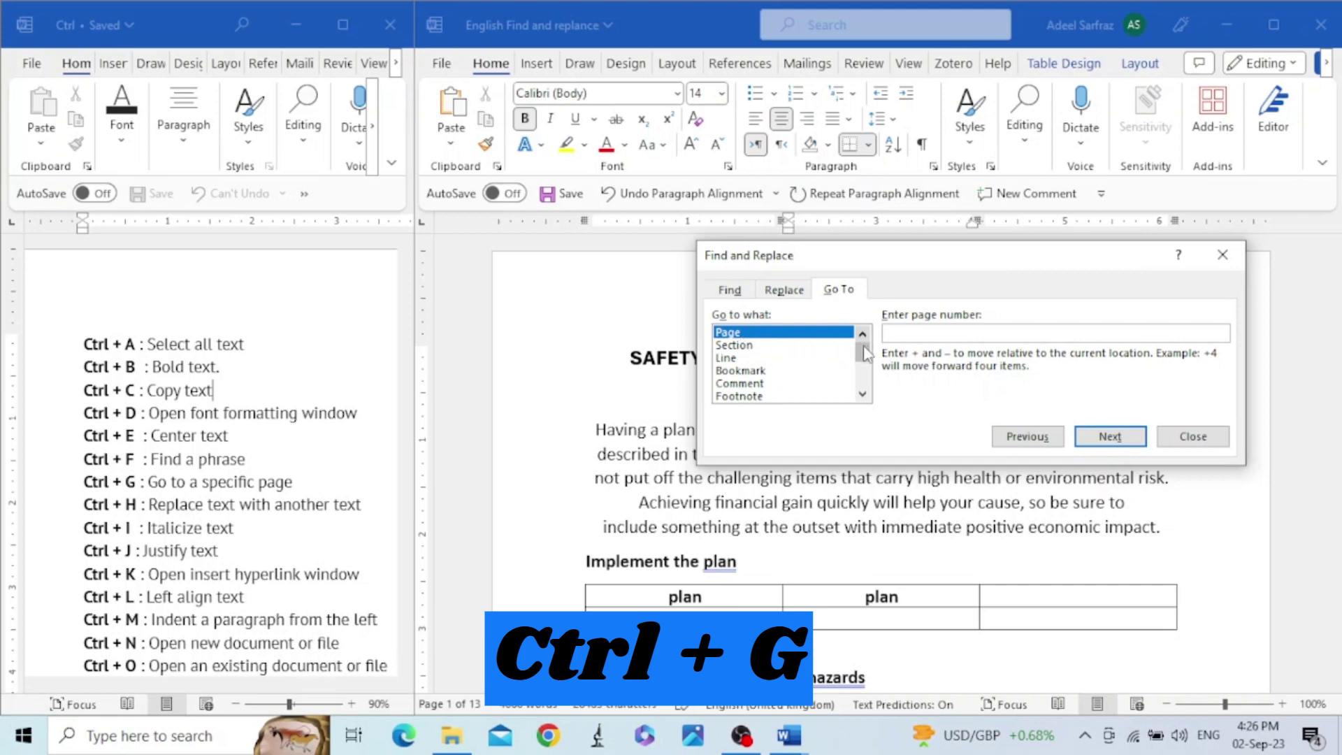
Step: Enter page 5 in the Go To dialog and jump to it
mouse_move(866, 357)
mouse_down()
mouse_move(865, 378)
mouse_move(865, 349)
mouse_up()
text(5)
click(1118, 438)
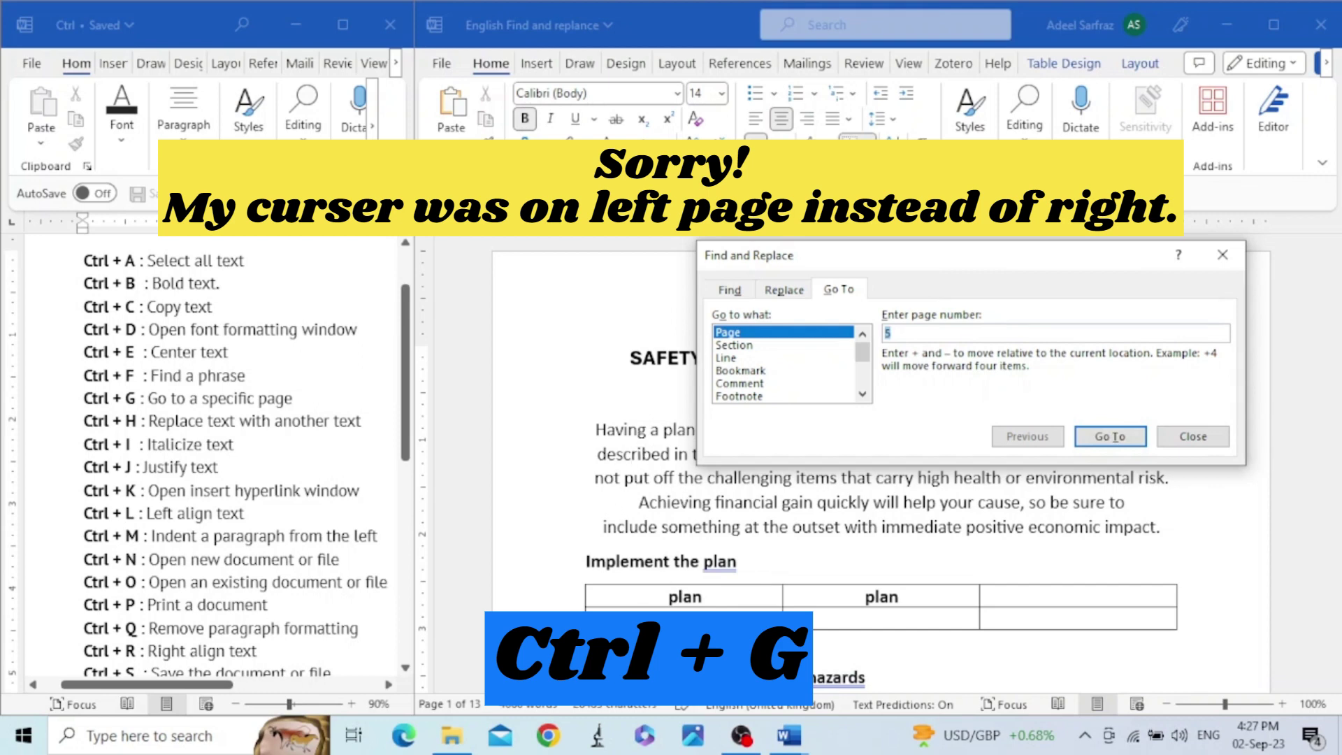
Step: Reopen Go To with Ctrl+G and jump to page 5 of the safety document
click(909, 598)
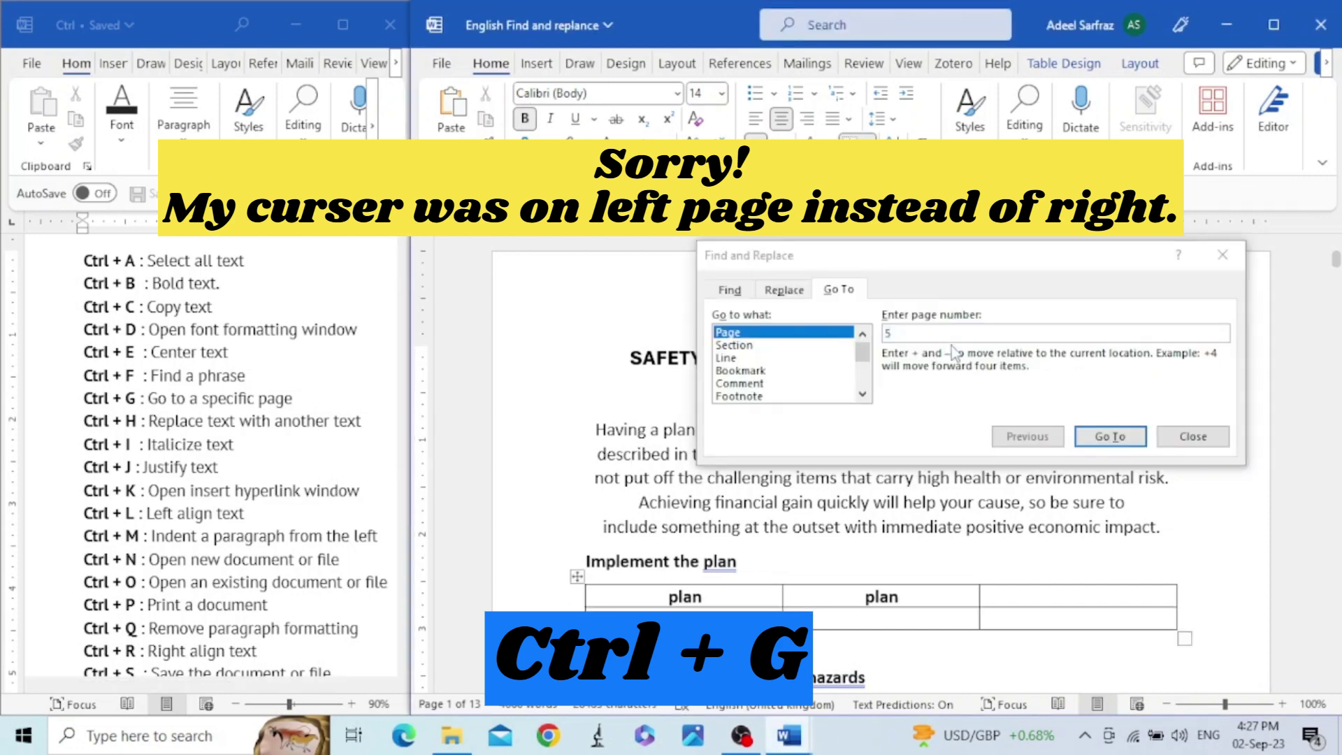
key(ctrl+g)
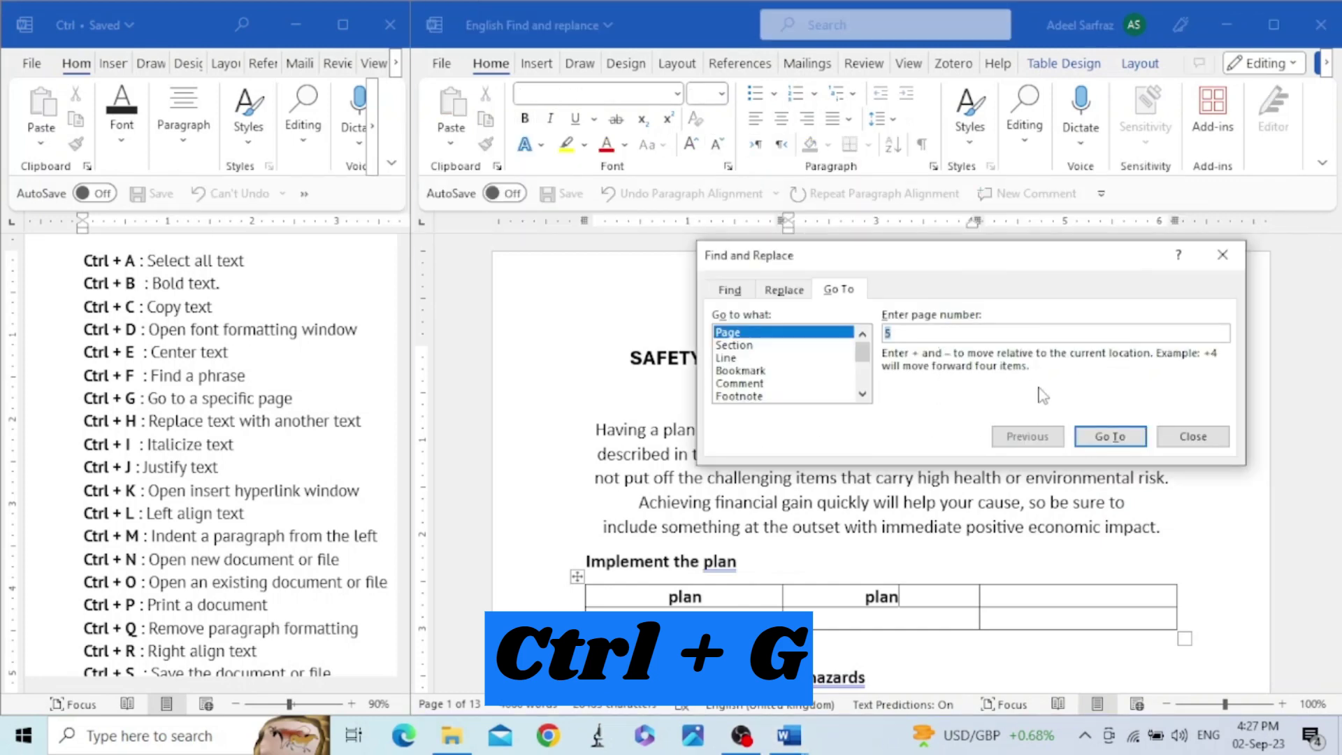
click(1116, 437)
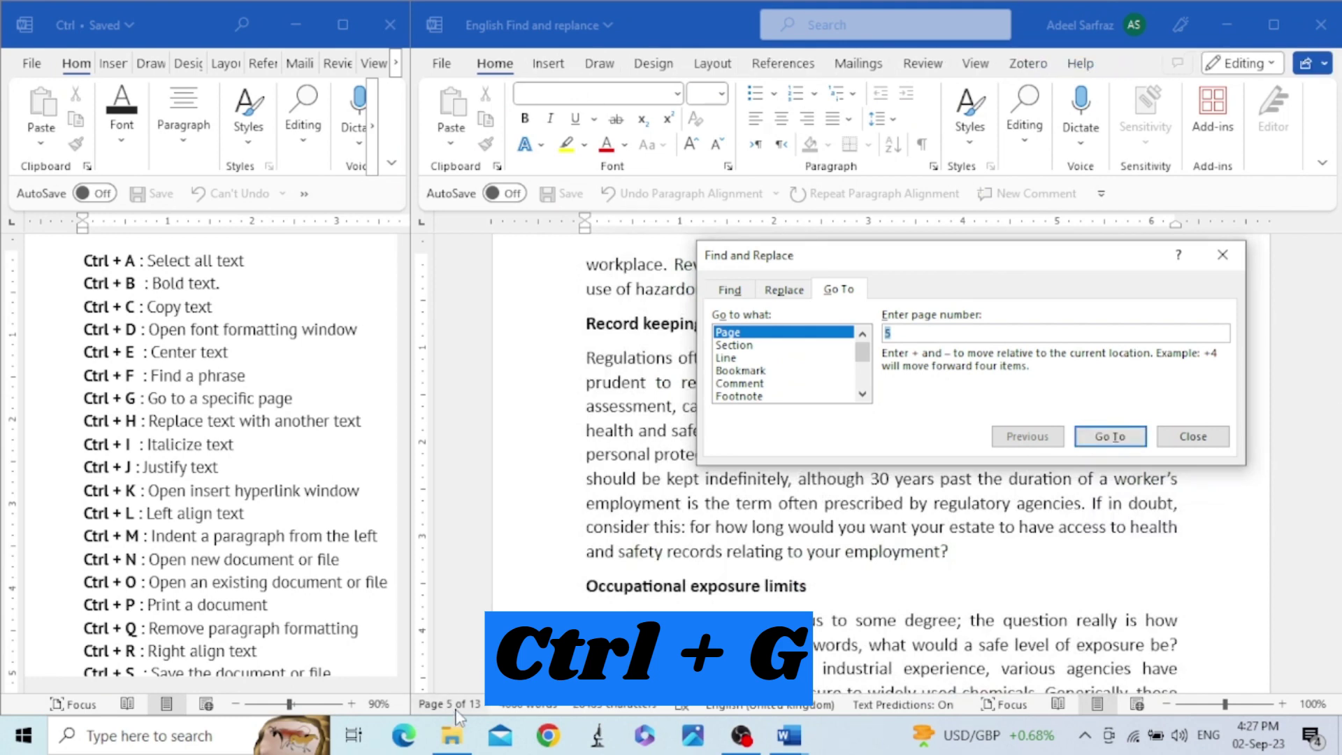
Step: Switch the Go To target to Line, go to line 10, and close the dialog
click(734, 345)
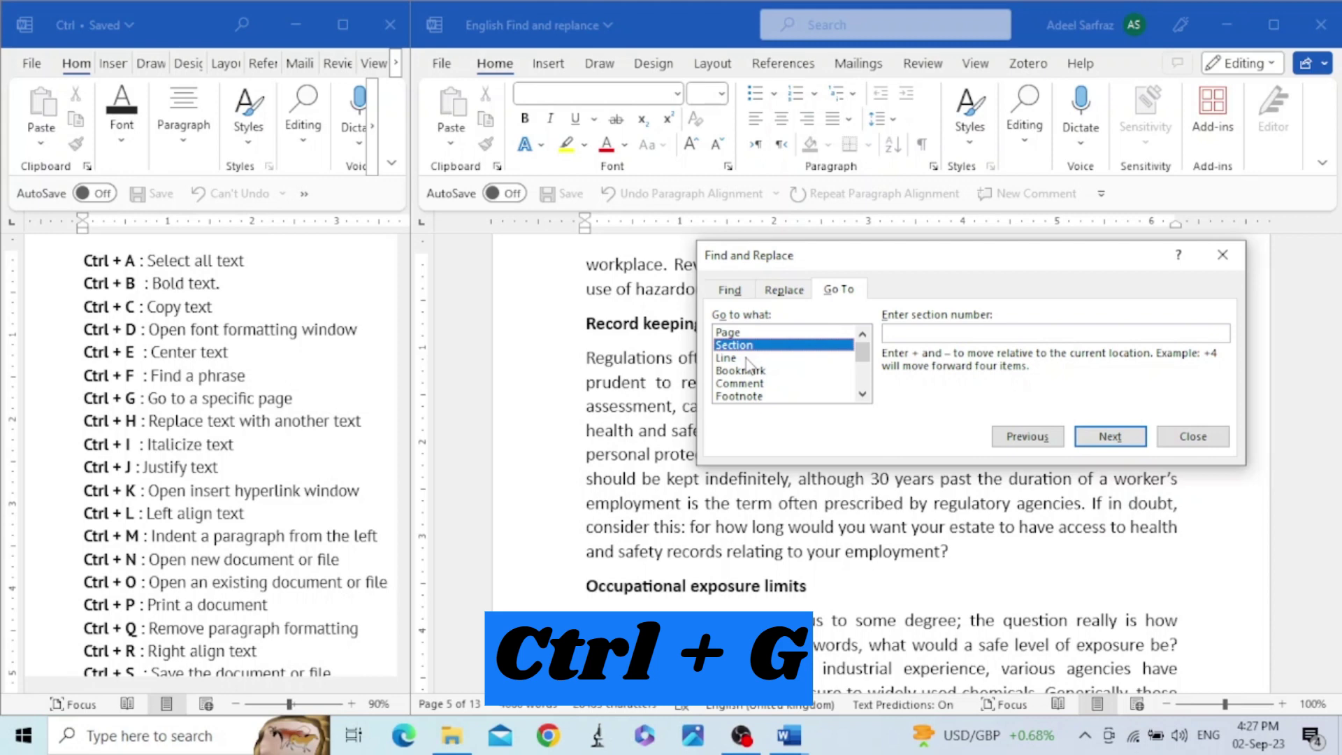
click(749, 359)
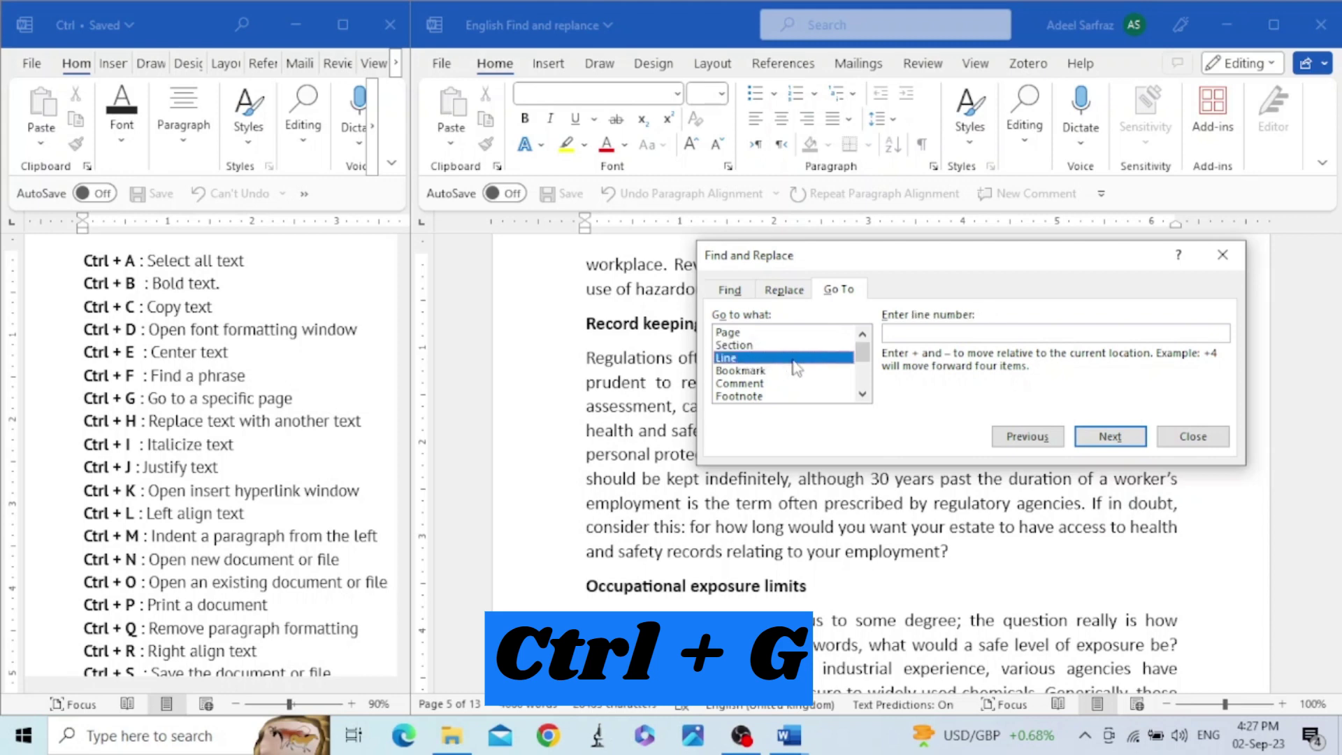
click(917, 334)
text(10)
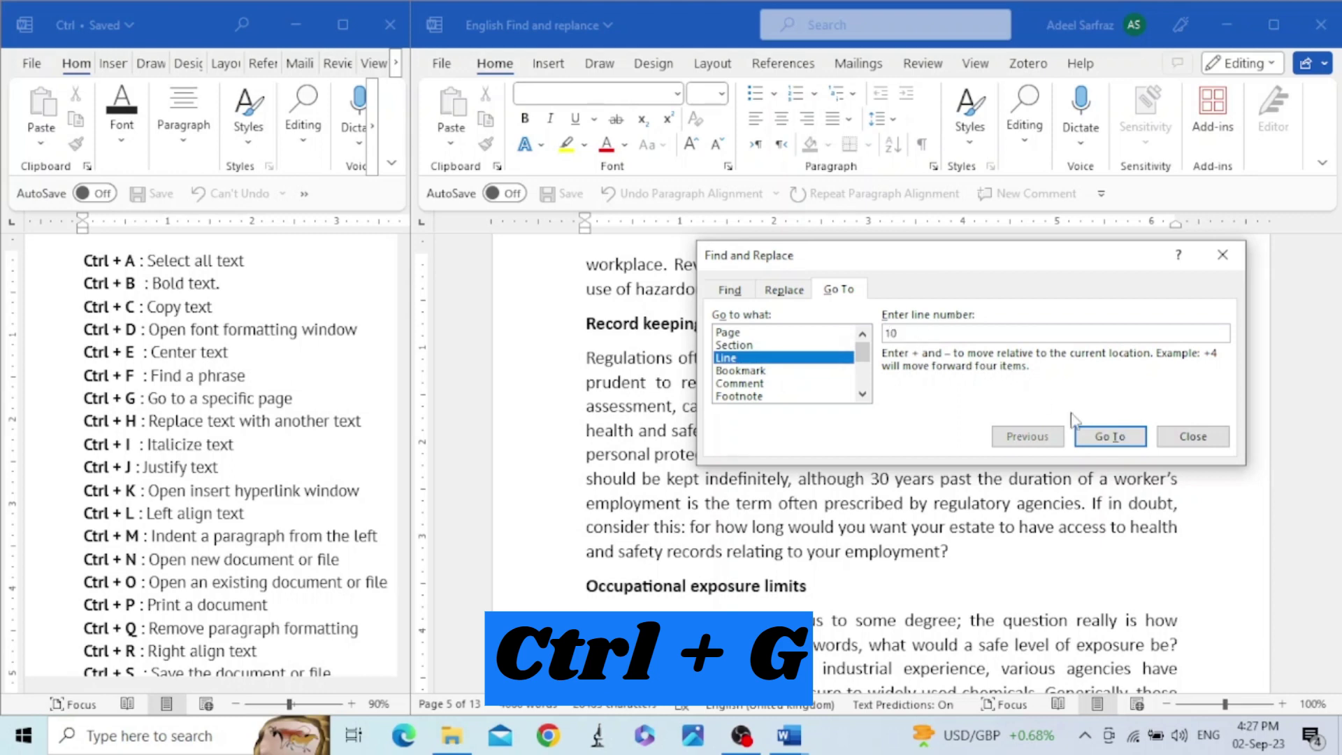
click(1106, 440)
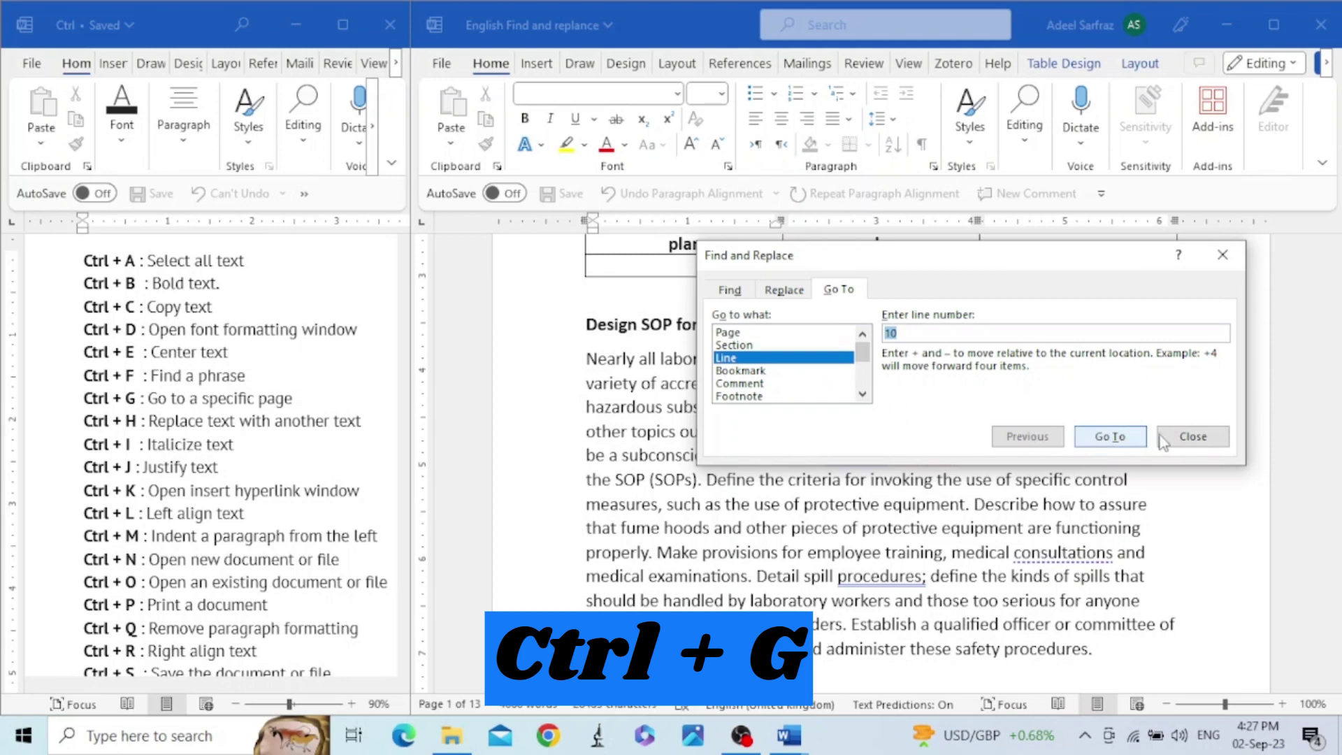
click(1180, 439)
scroll(671, 465, up, 5)
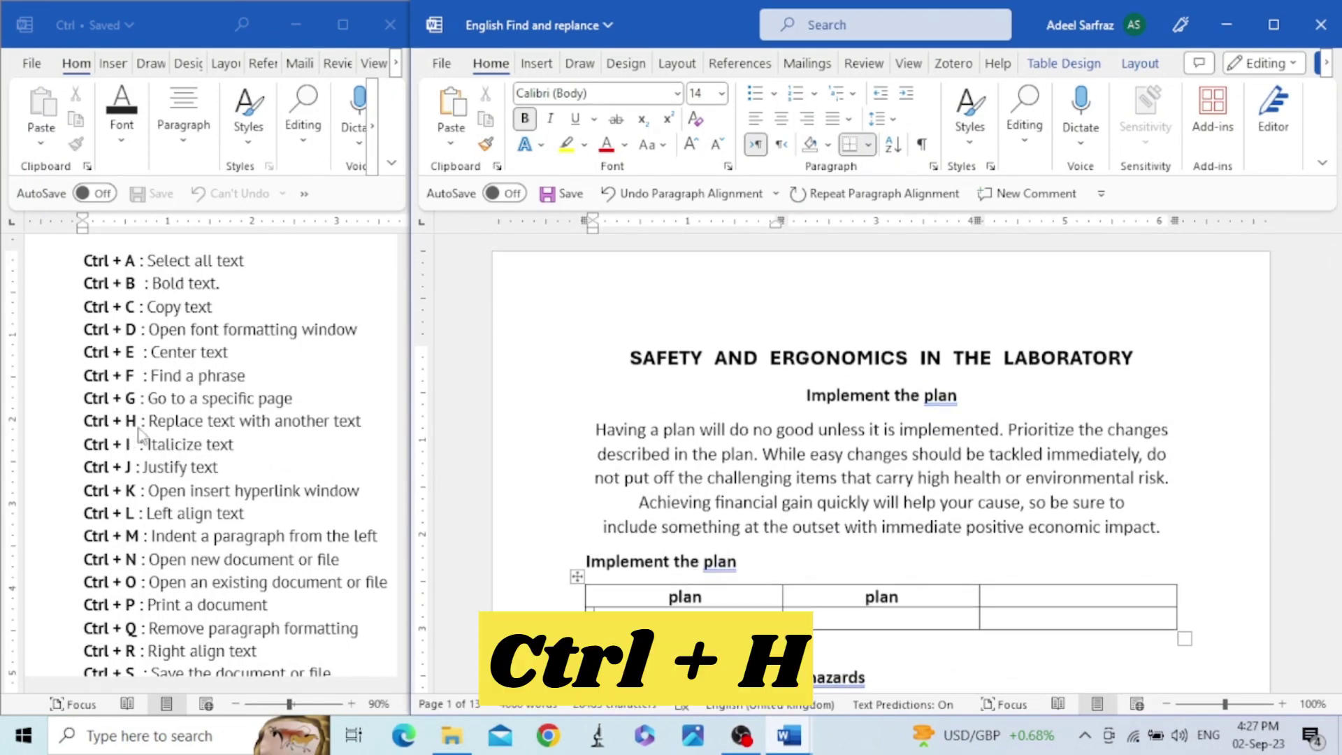
click(797, 455)
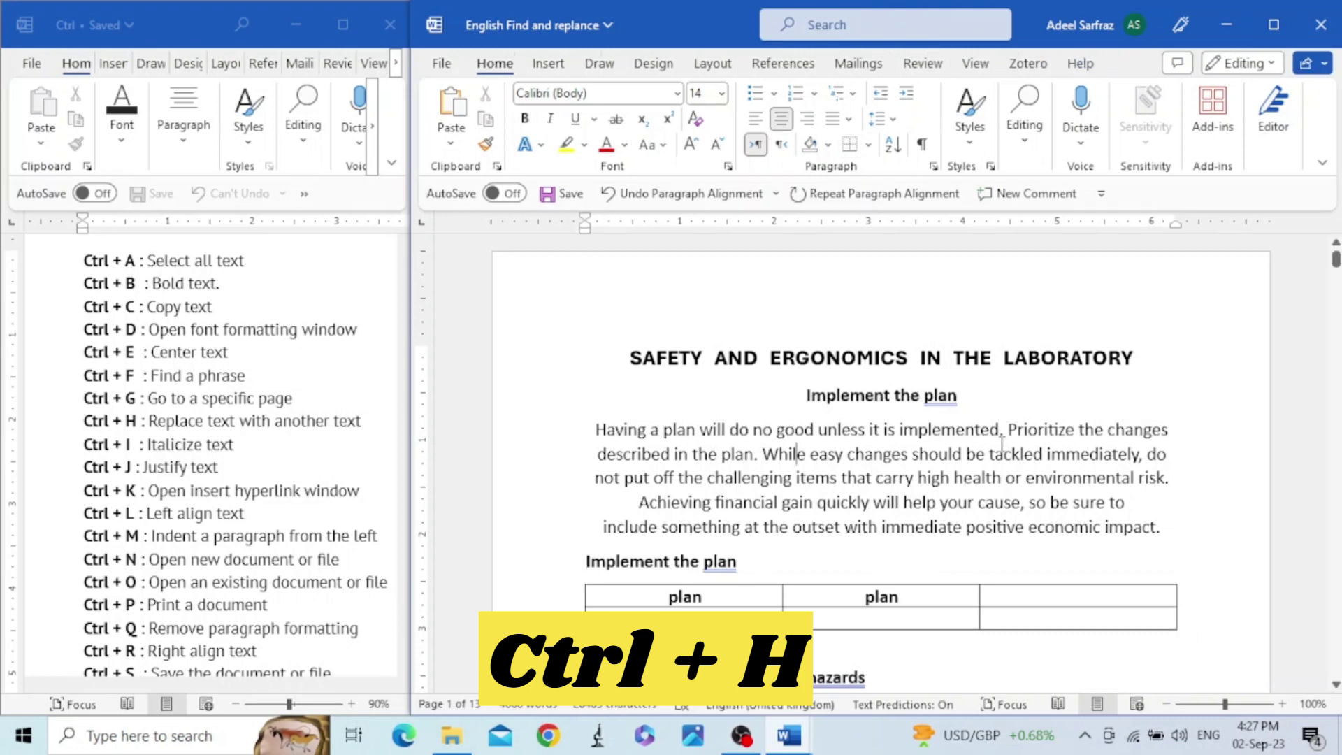
key(ctrl+h)
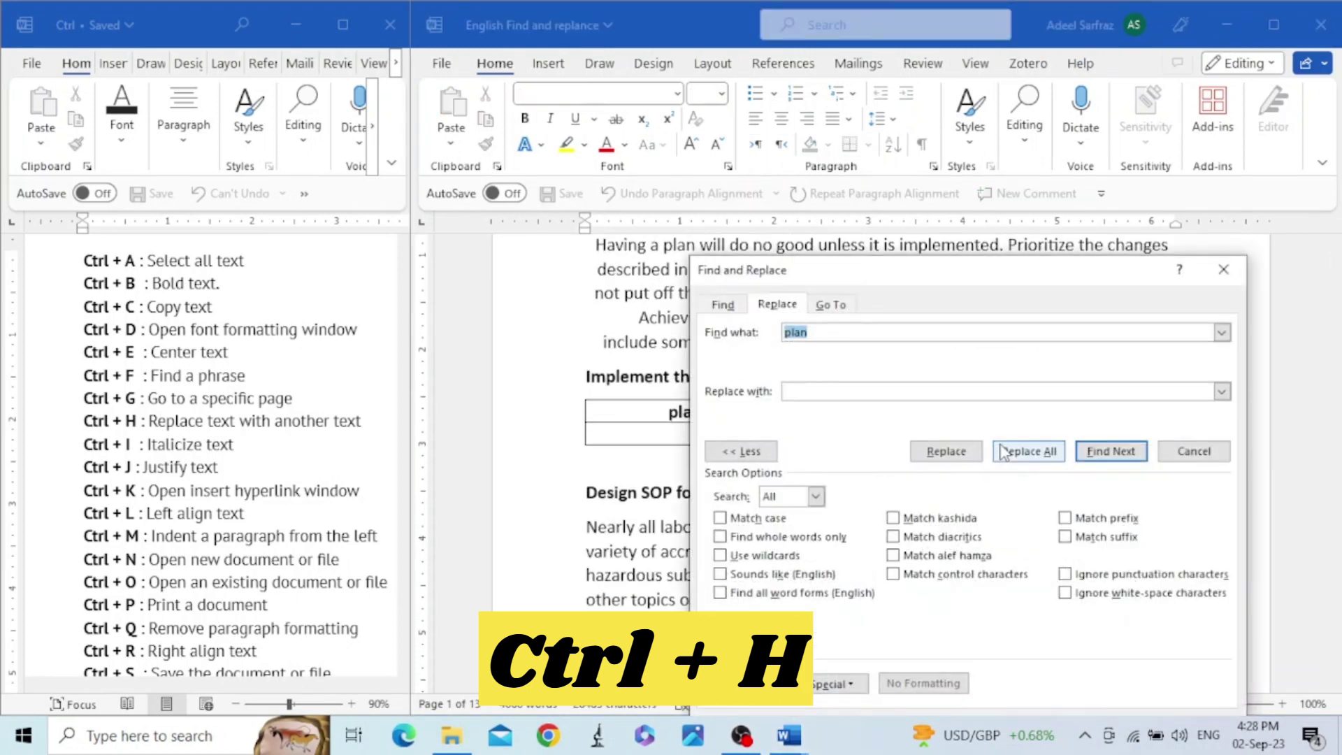
drag(937, 273, 941, 201)
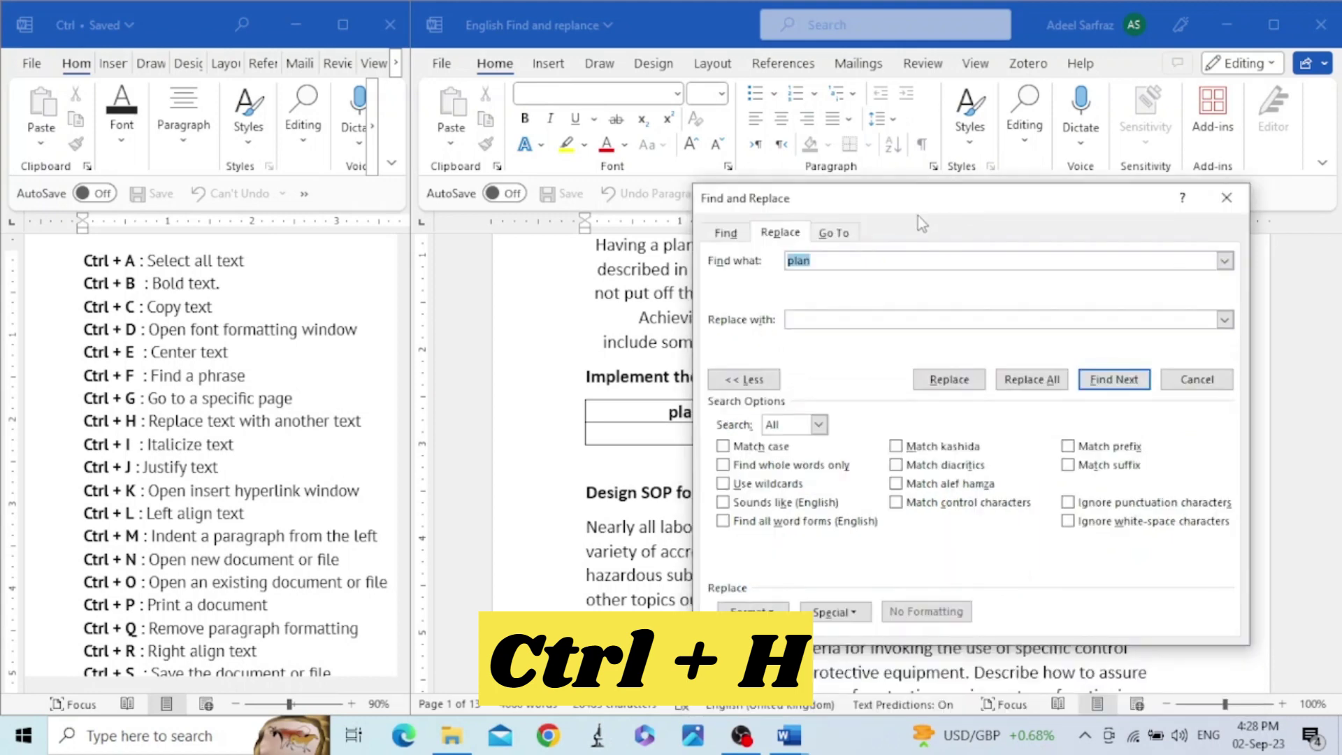
click(726, 233)
key(ctrl+g)
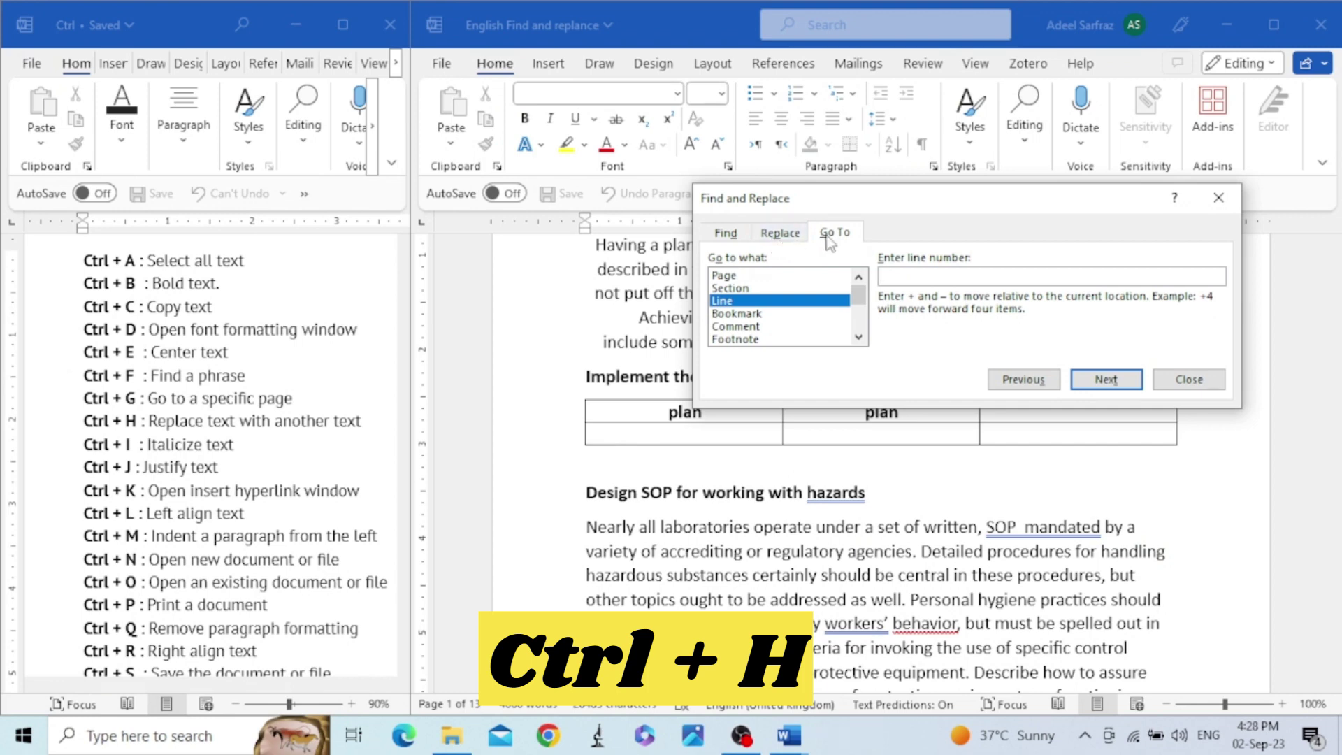
click(781, 236)
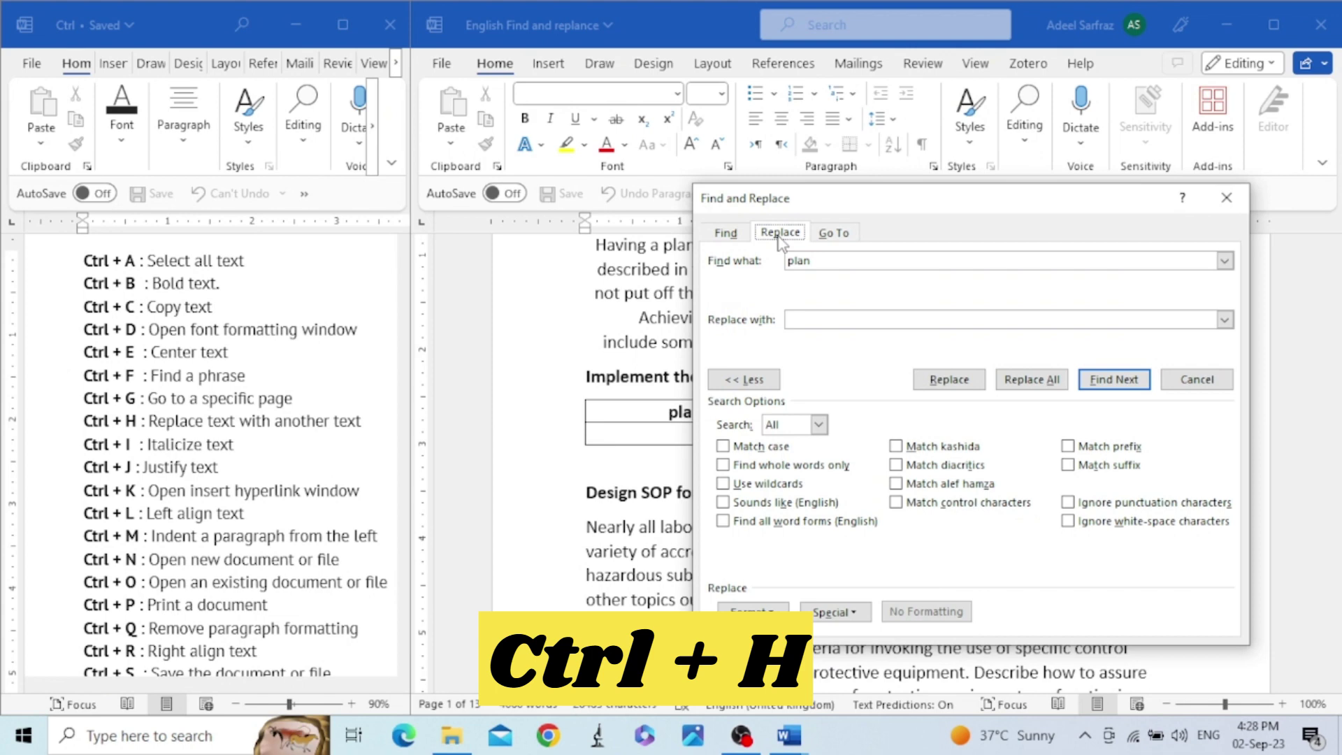
click(725, 238)
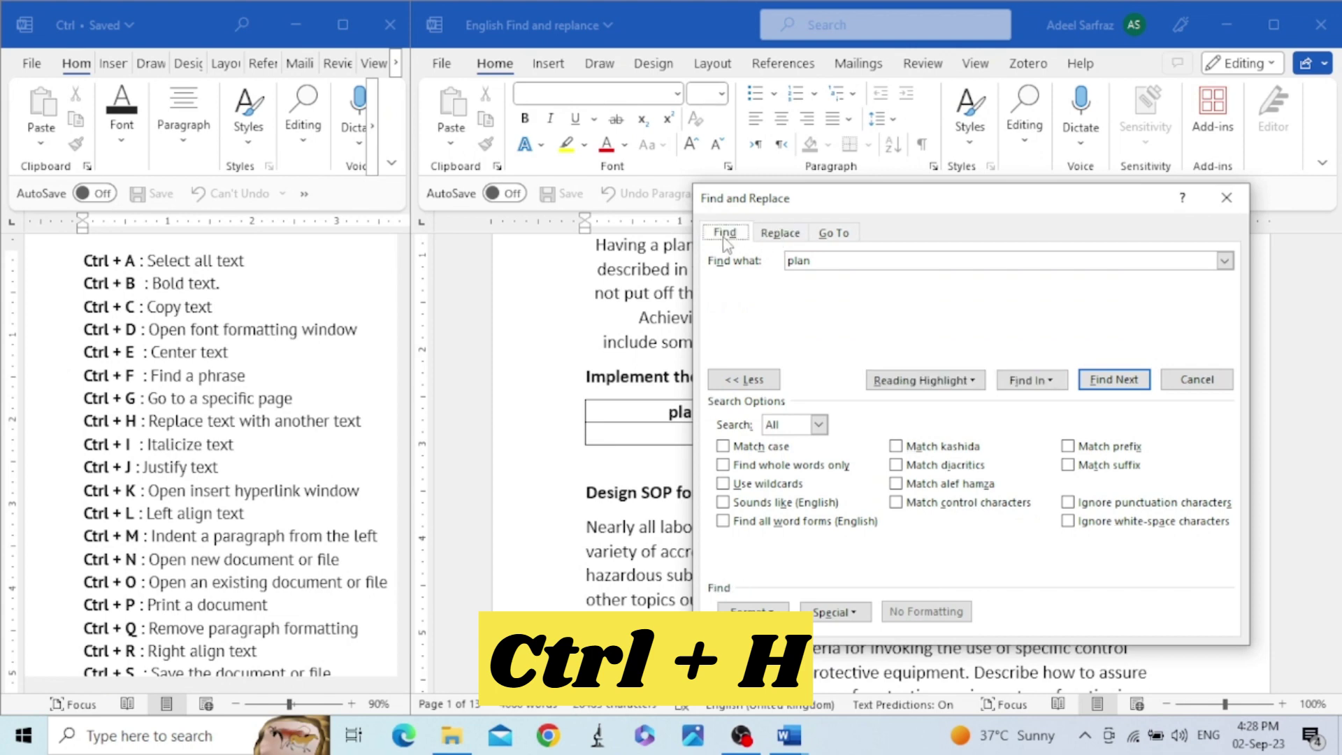
click(782, 235)
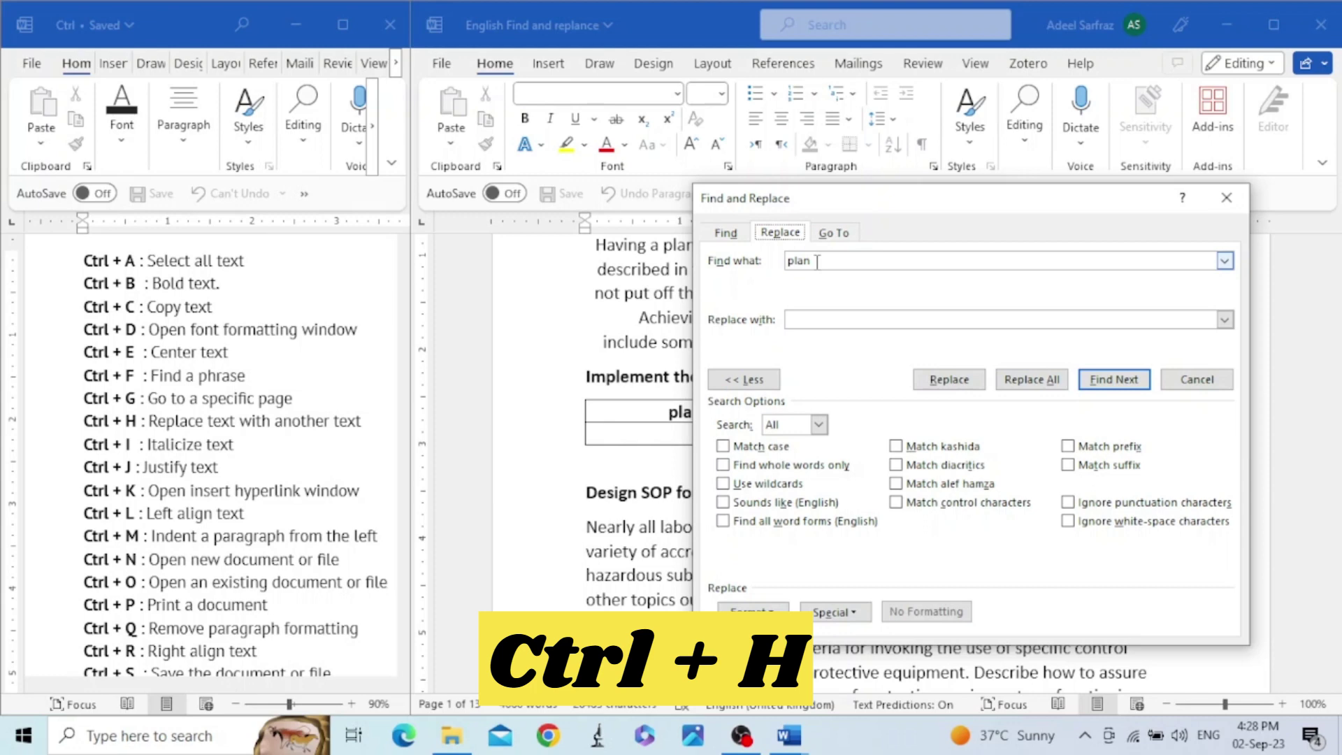
click(815, 323)
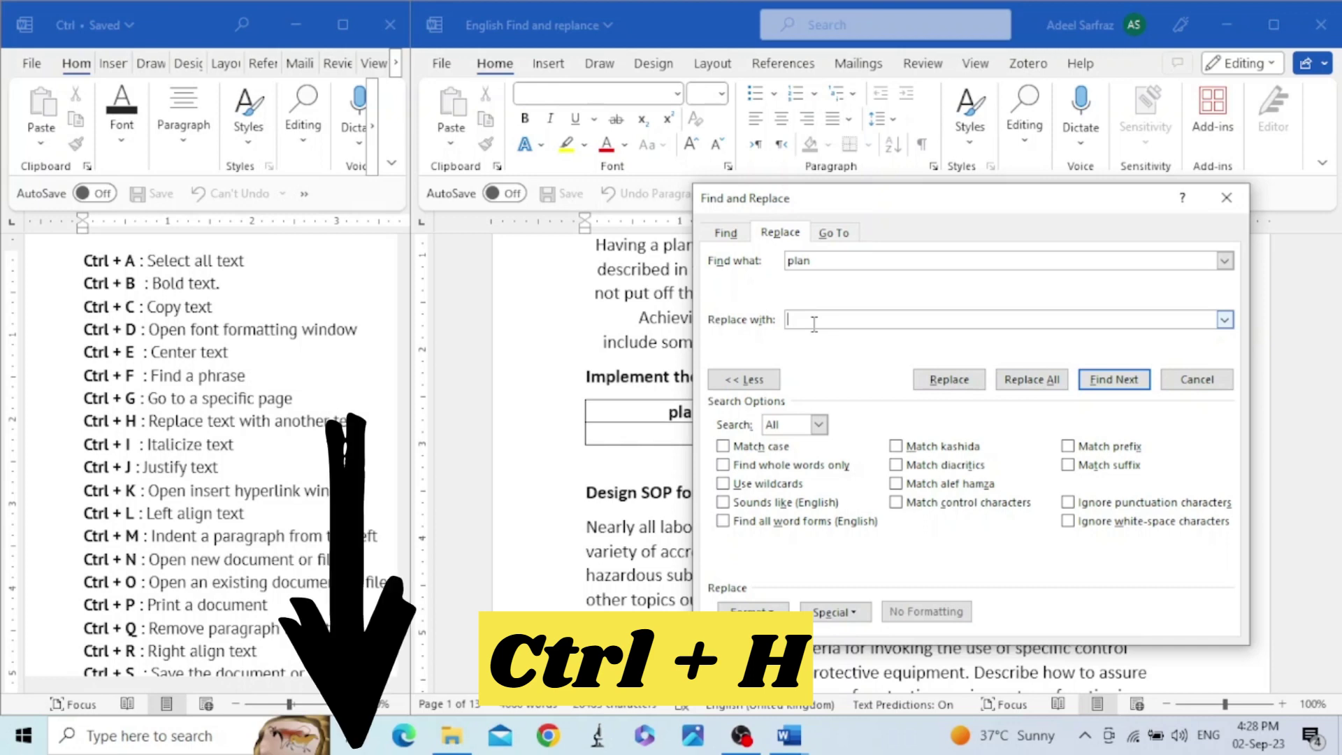
click(1229, 204)
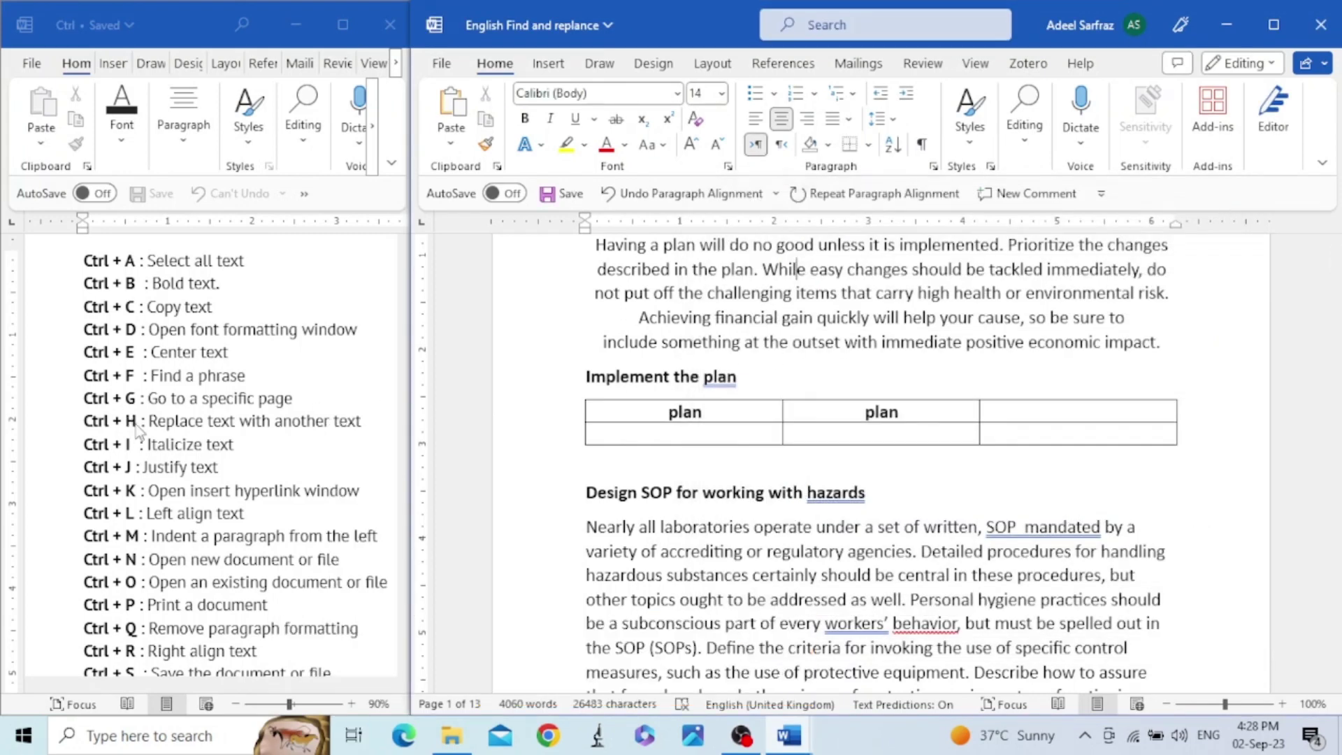
click(198, 451)
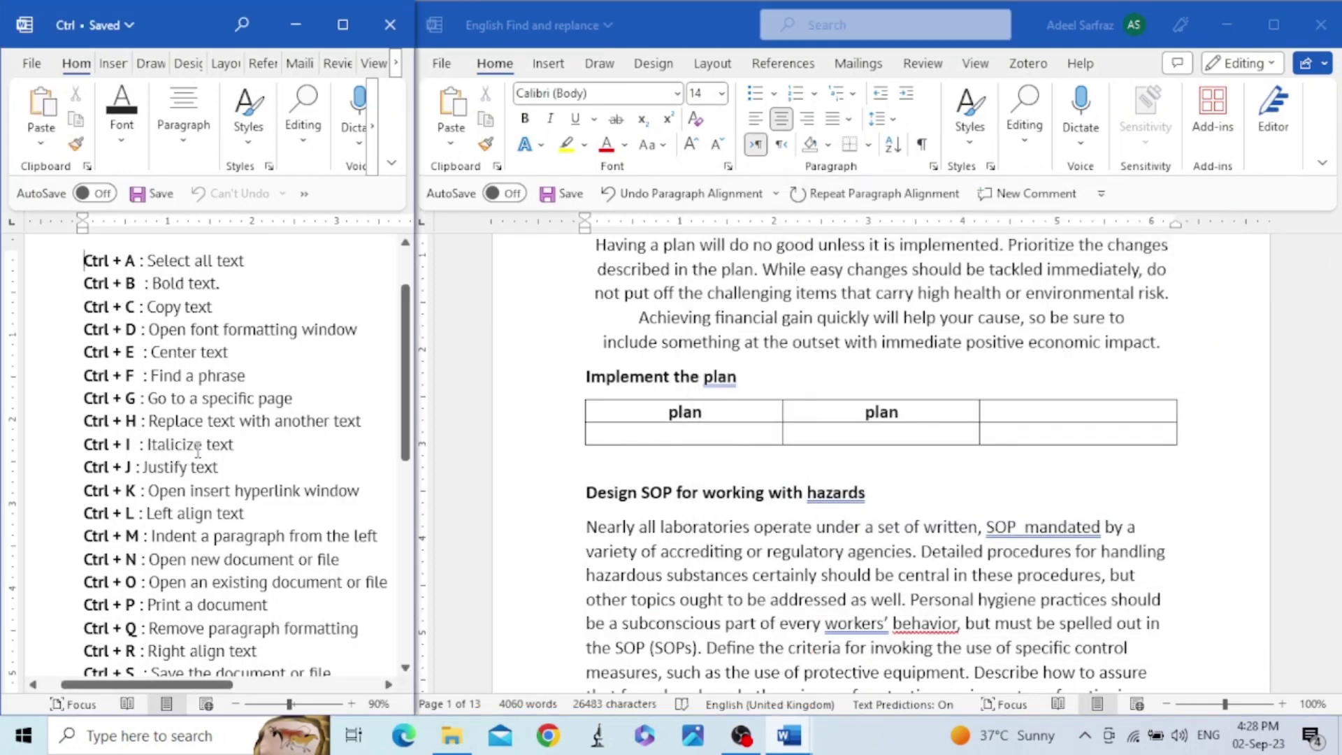
click(76, 446)
click(67, 448)
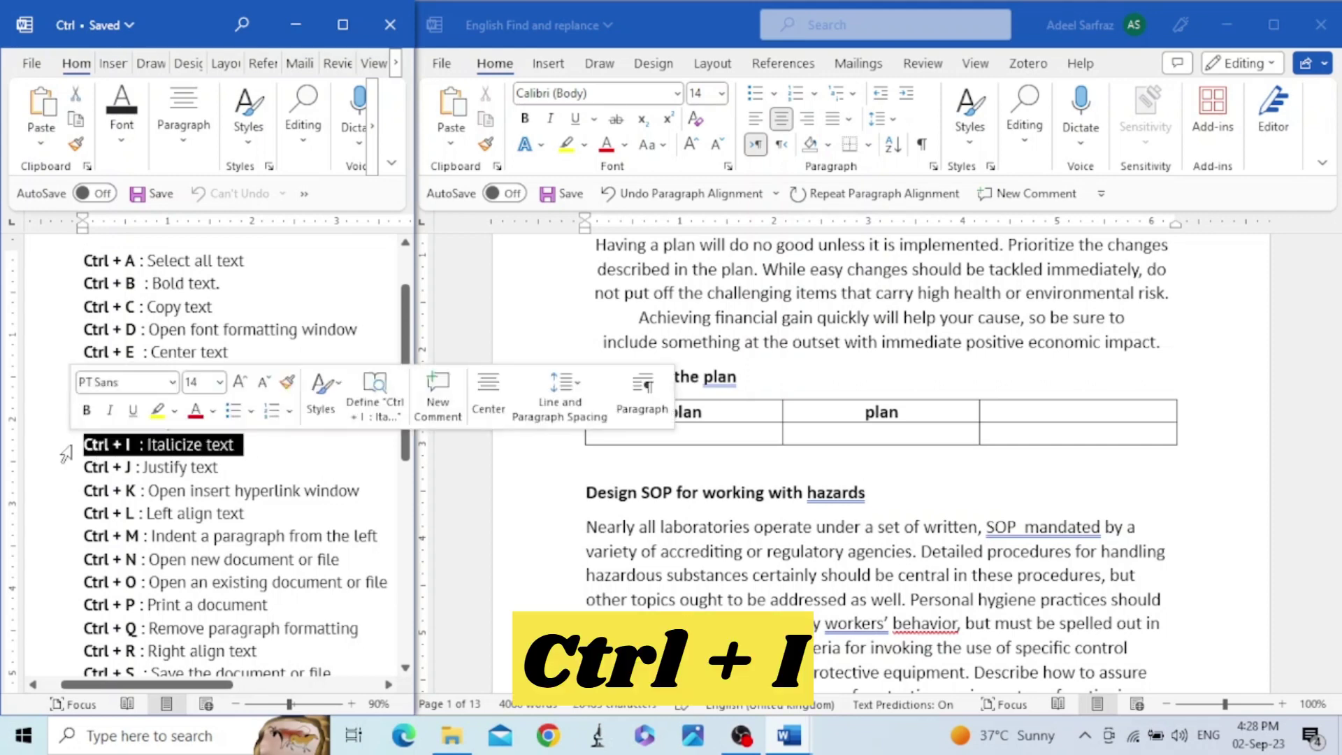
click(804, 491)
scroll(805, 490, up, 2)
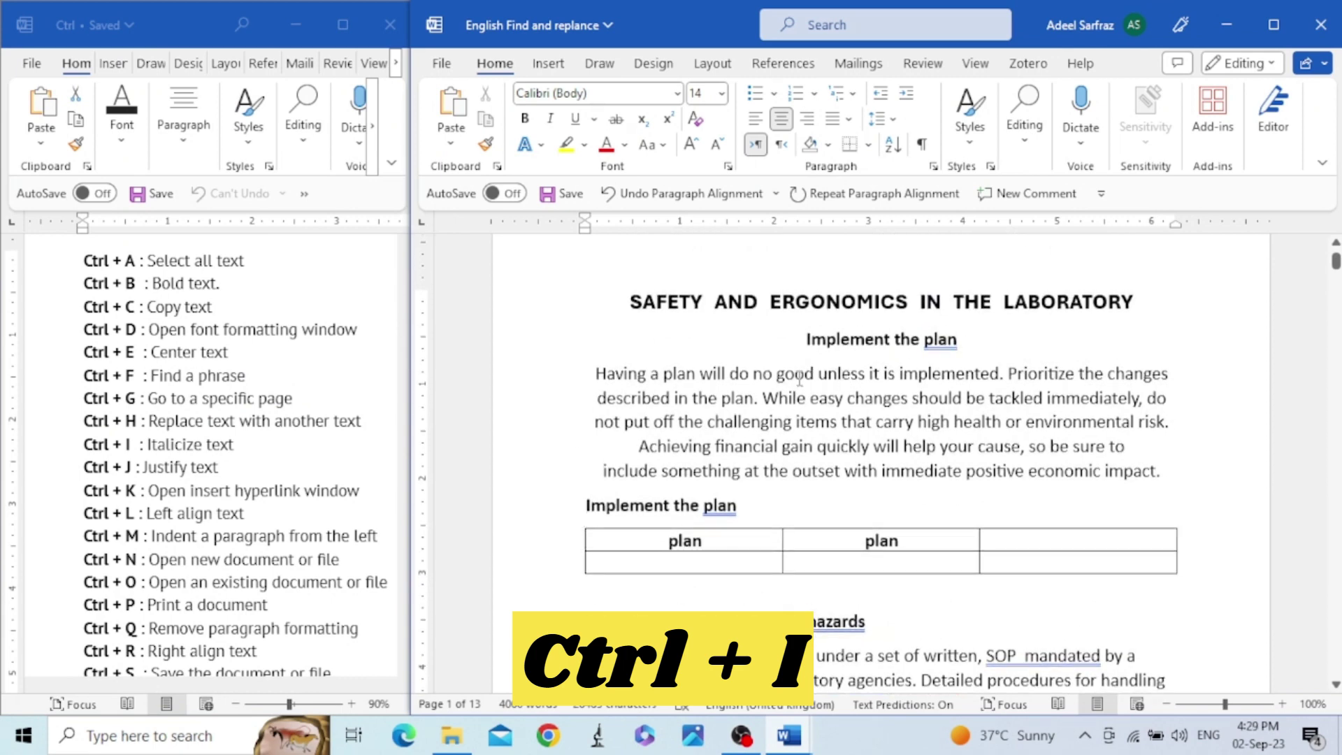
click(797, 375)
key(ctrl+i)
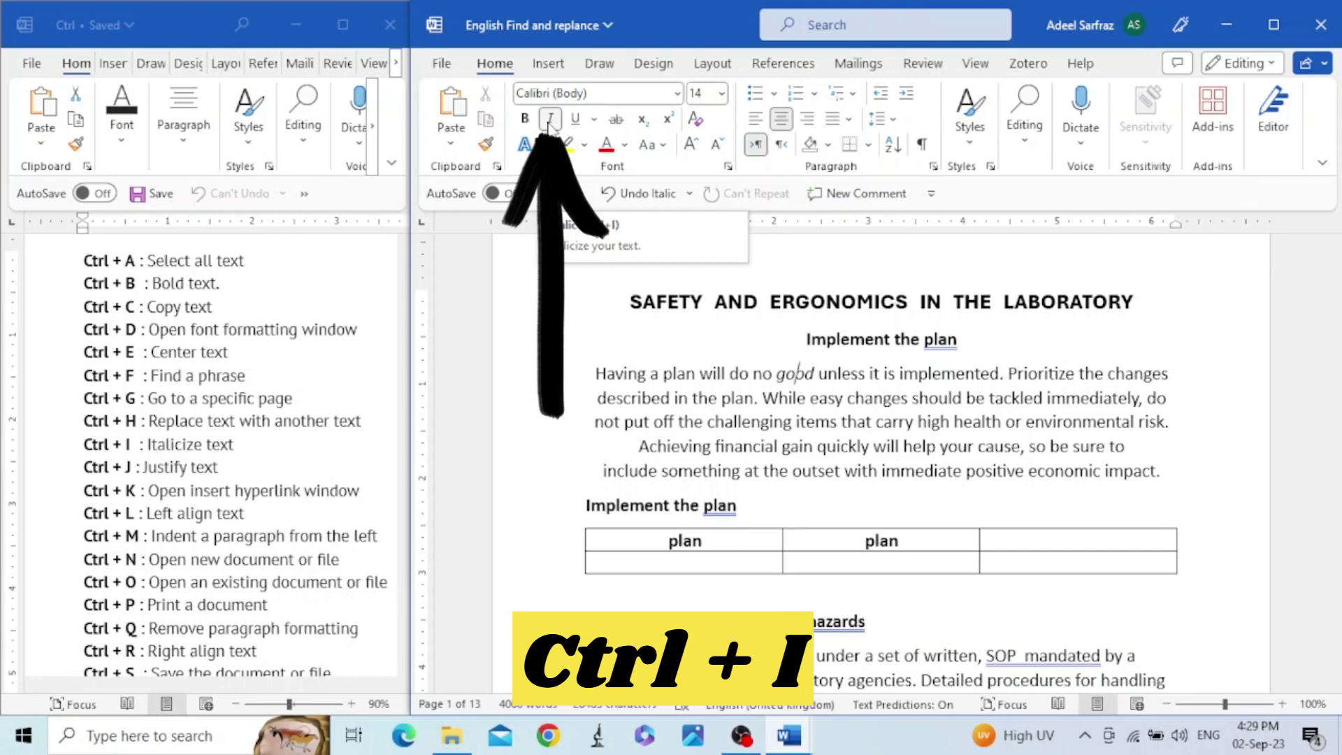
click(550, 121)
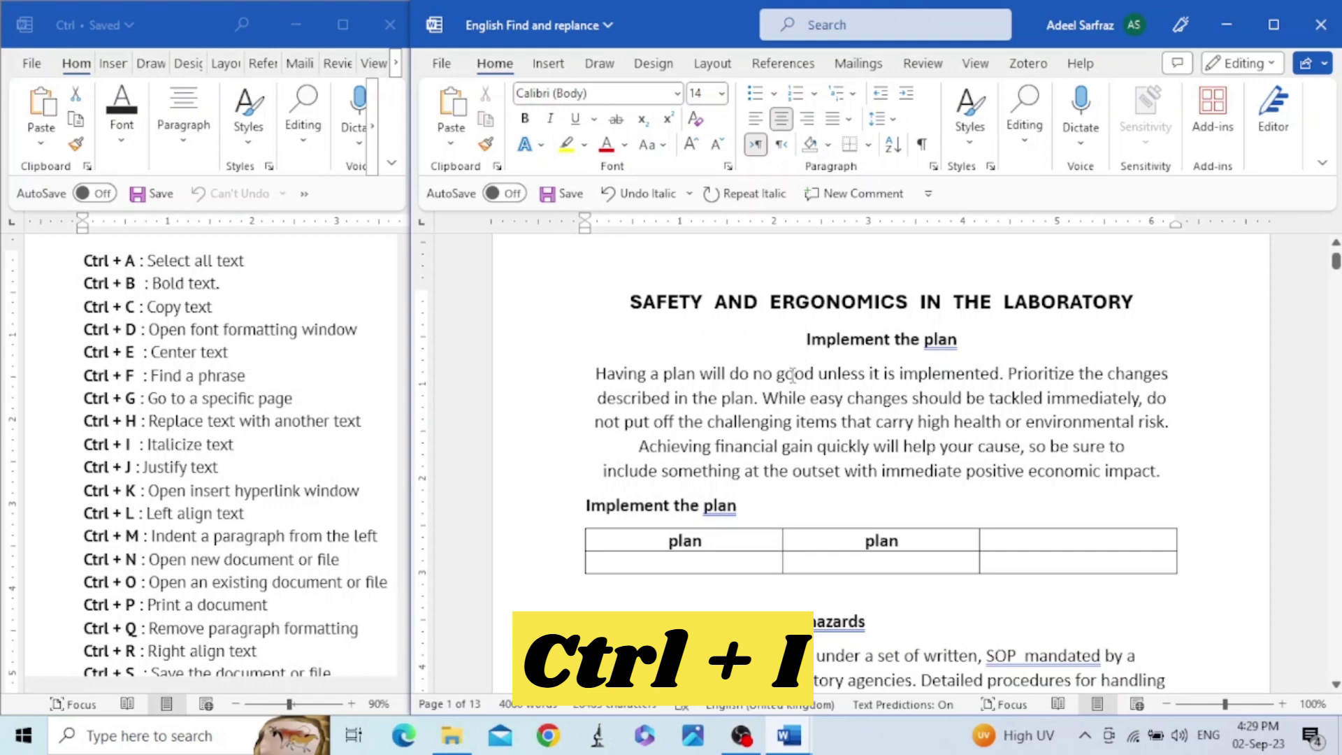
key(ctrl+i)
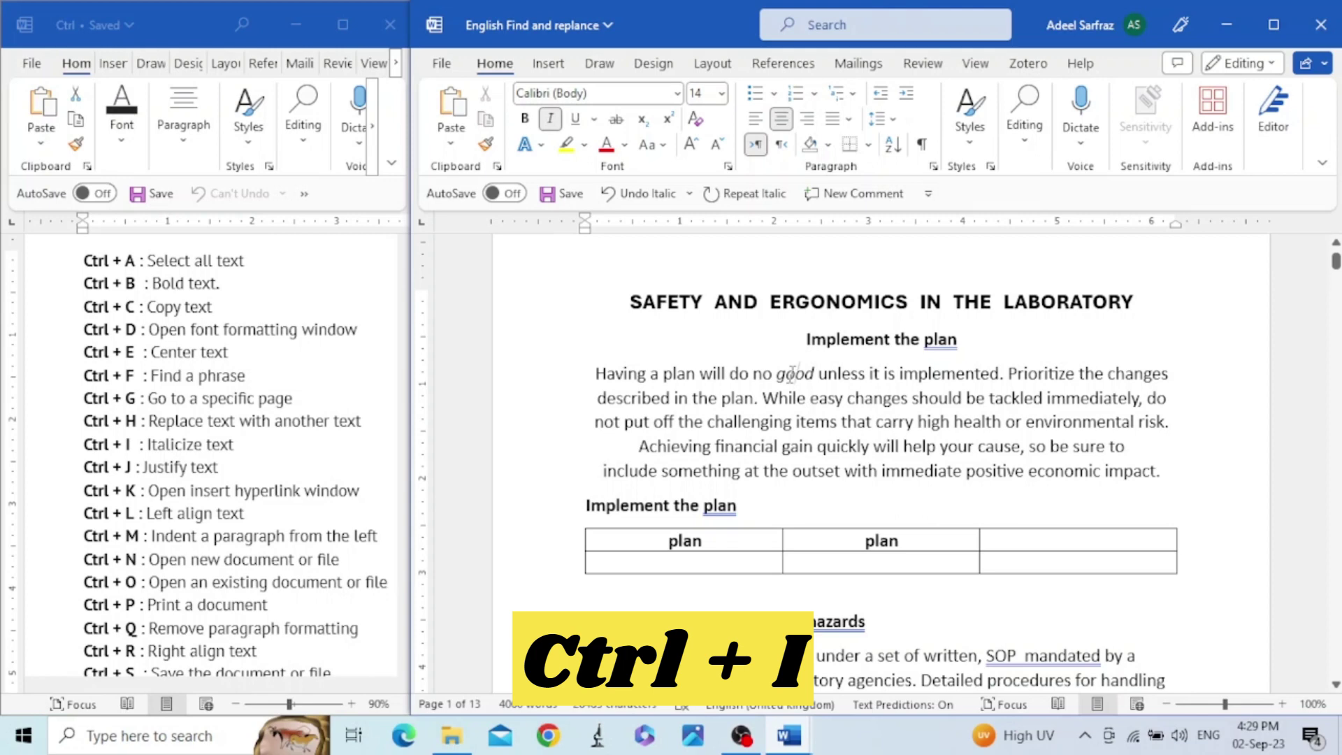
key(ctrl+i)
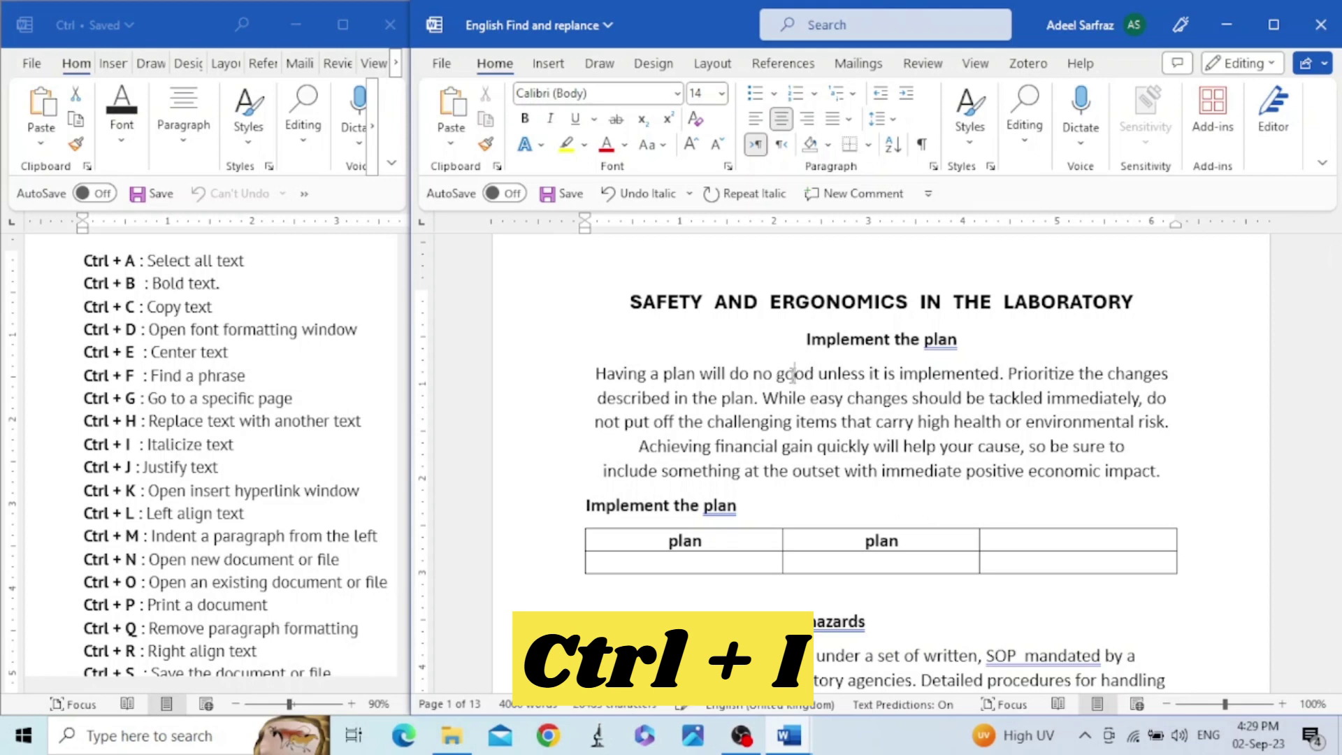
click(229, 477)
click(60, 478)
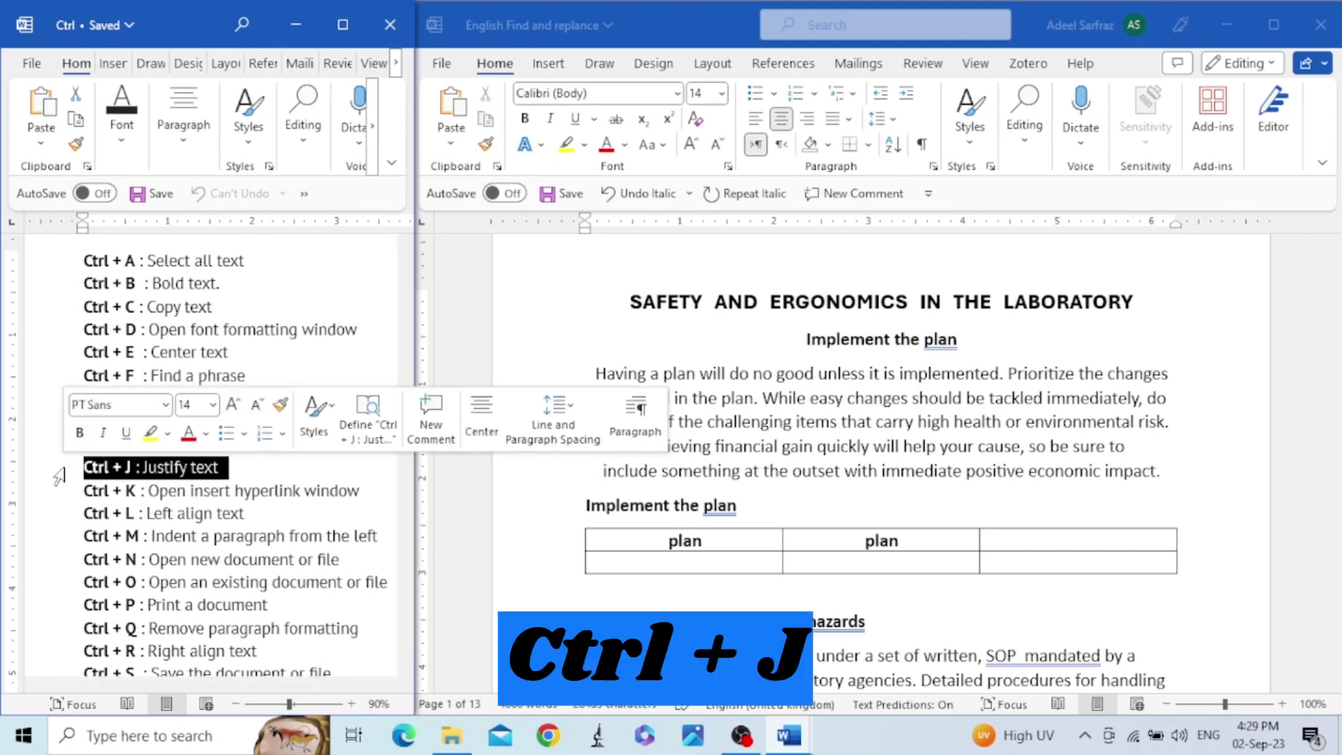
Step: Justify the 'Having a plan' paragraph with Ctrl+J
click(909, 430)
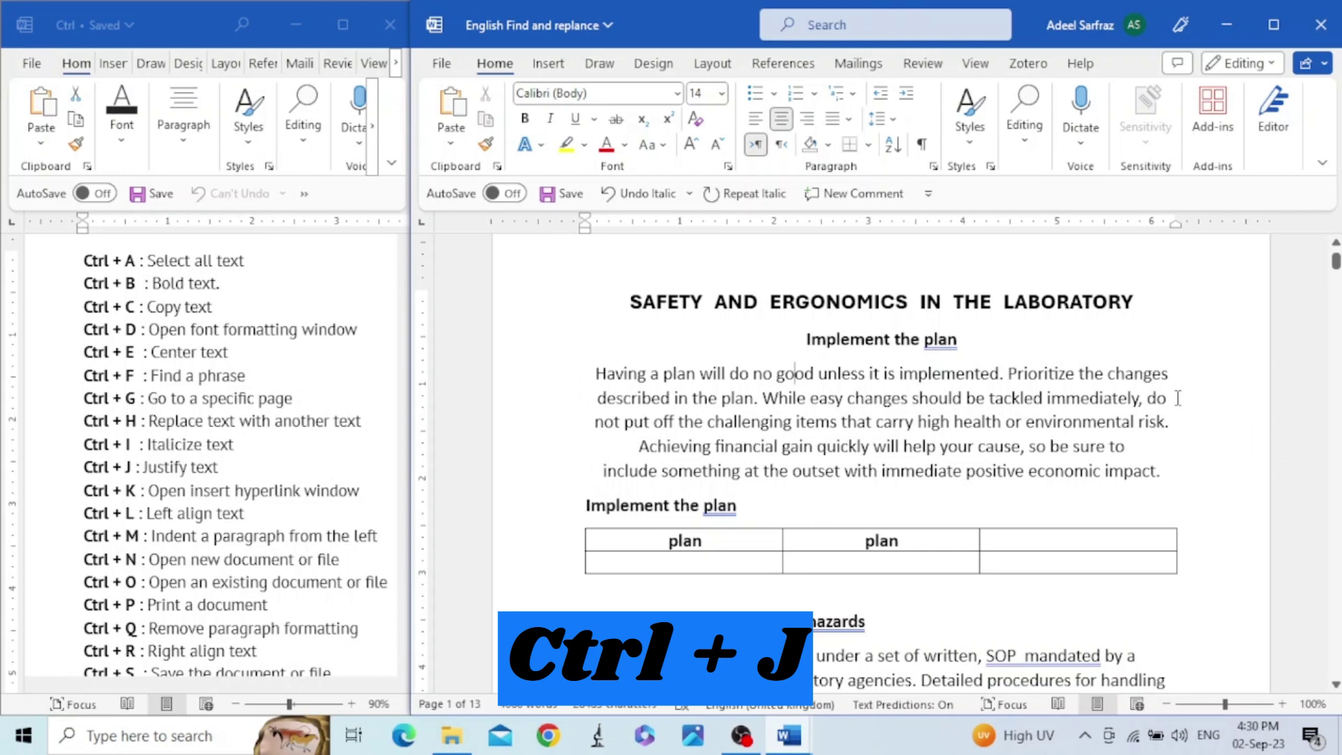
click(977, 406)
key(ctrl+j)
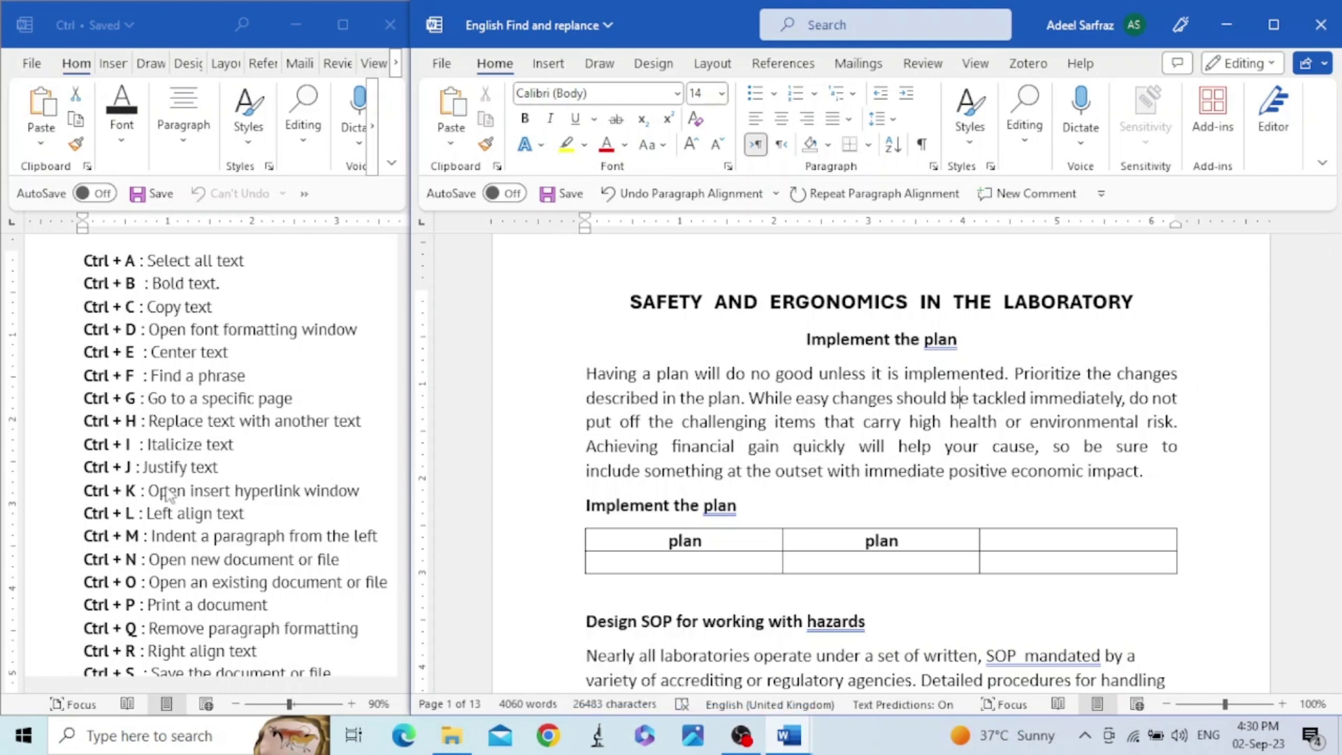
click(77, 498)
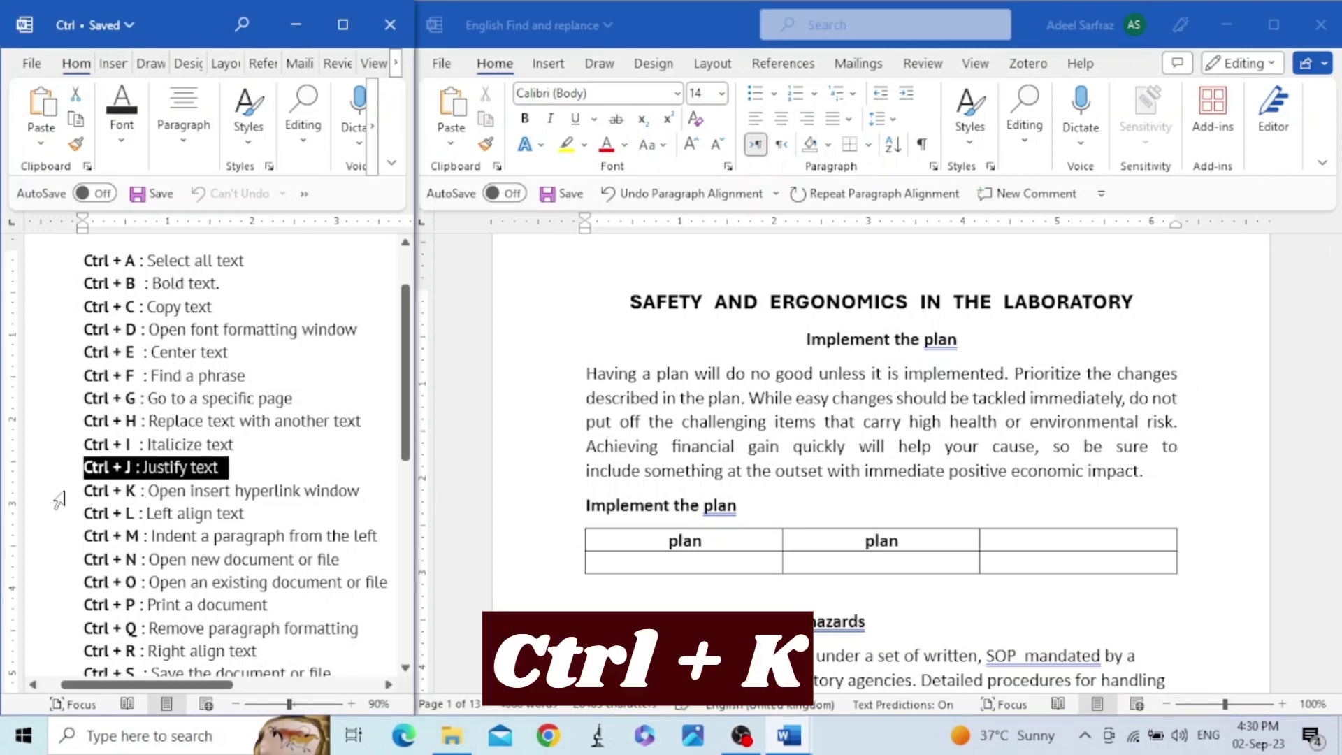
click(60, 499)
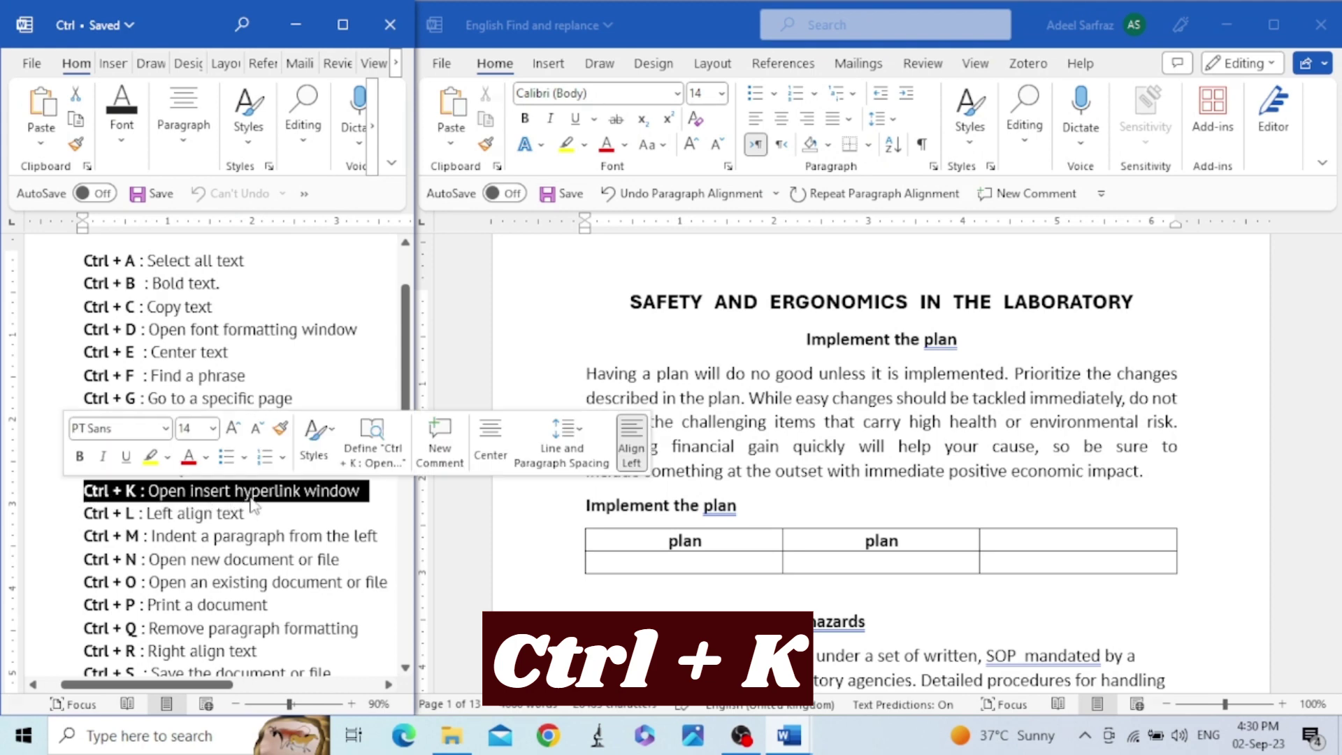
click(1148, 473)
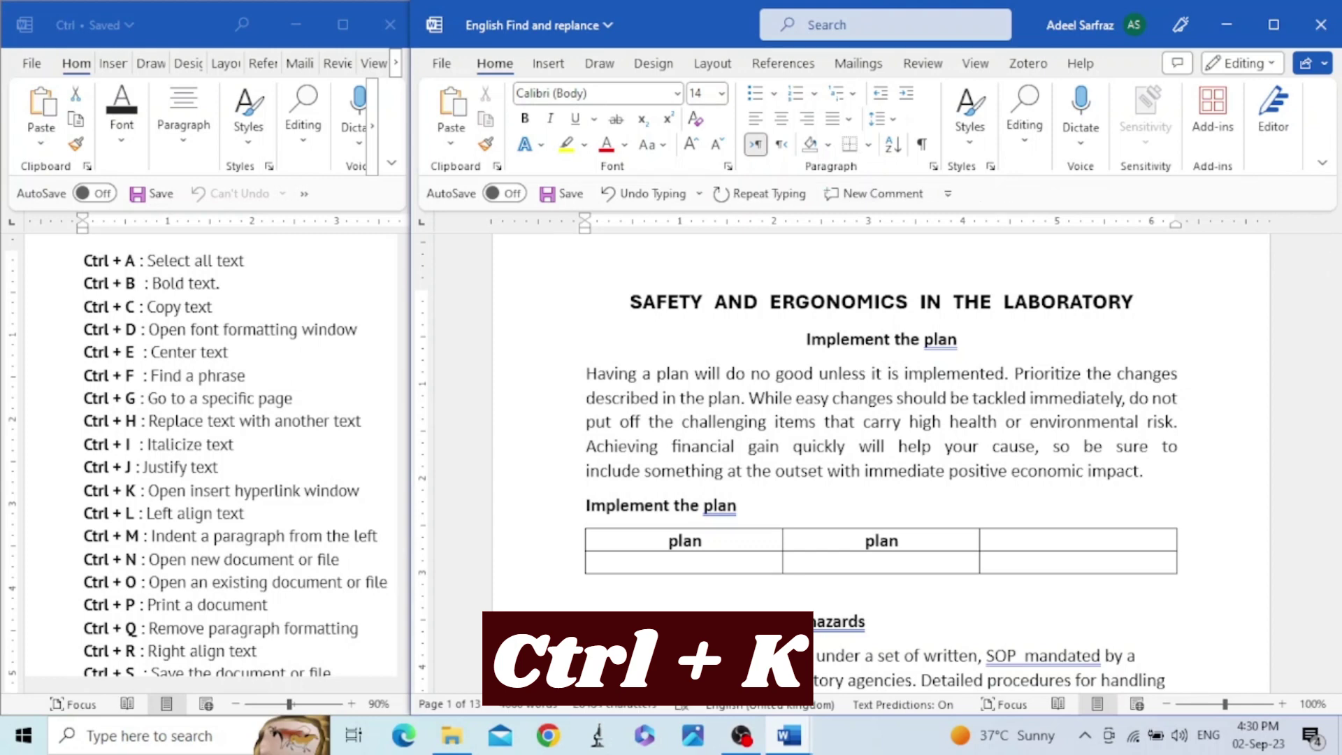
click(1148, 472)
key(ctrl+k)
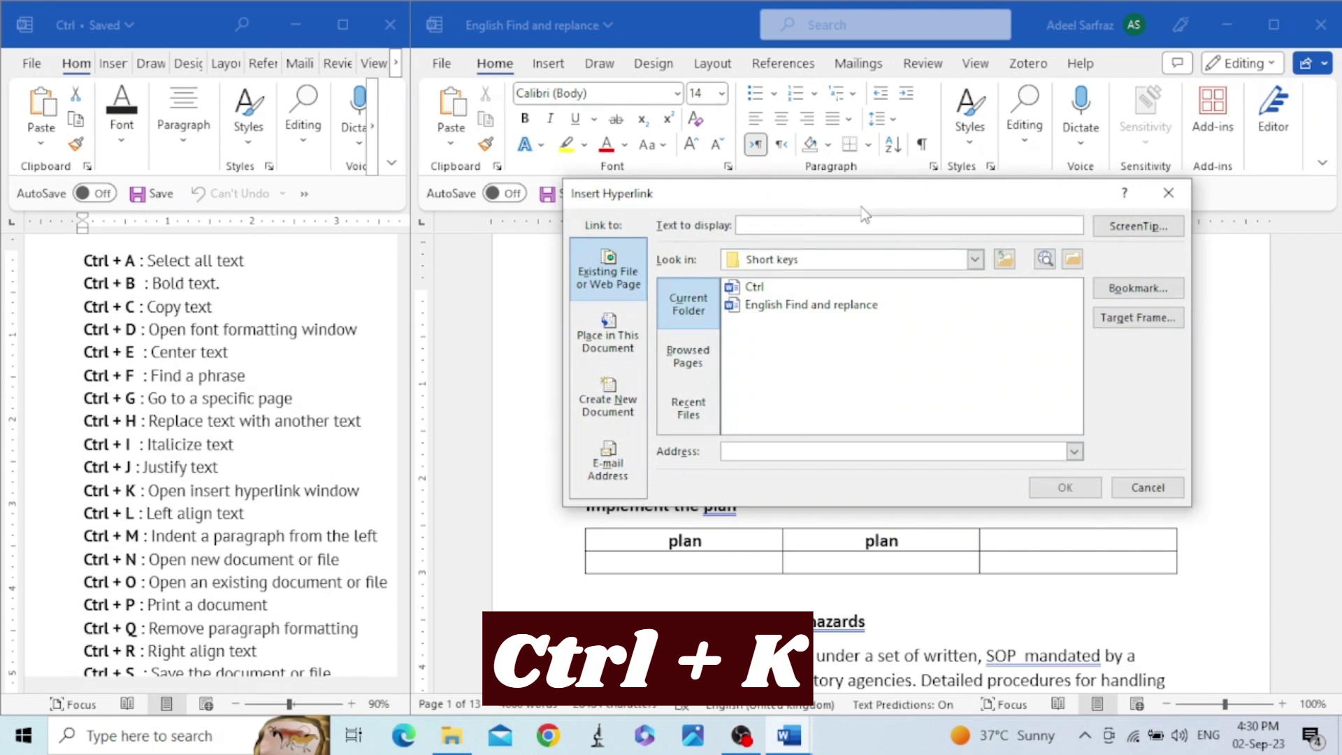
drag(854, 201, 916, 179)
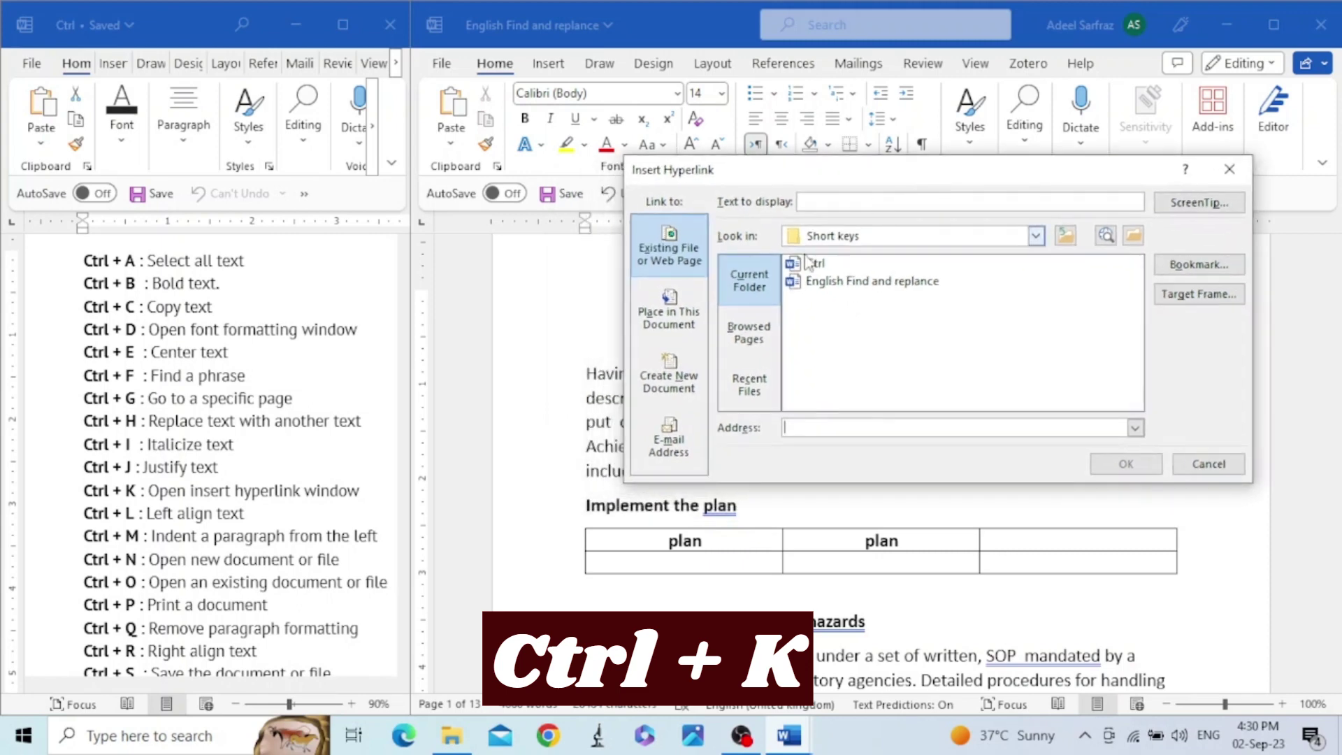
click(751, 339)
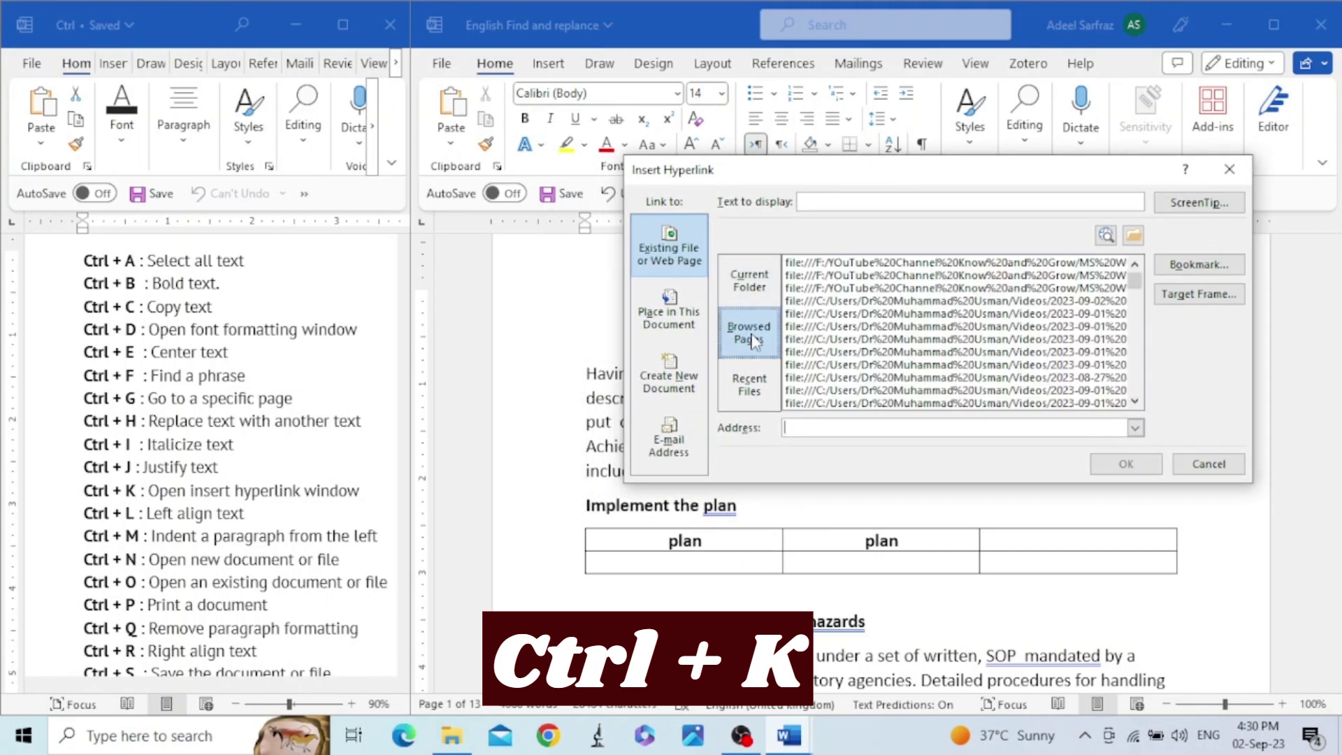
click(750, 385)
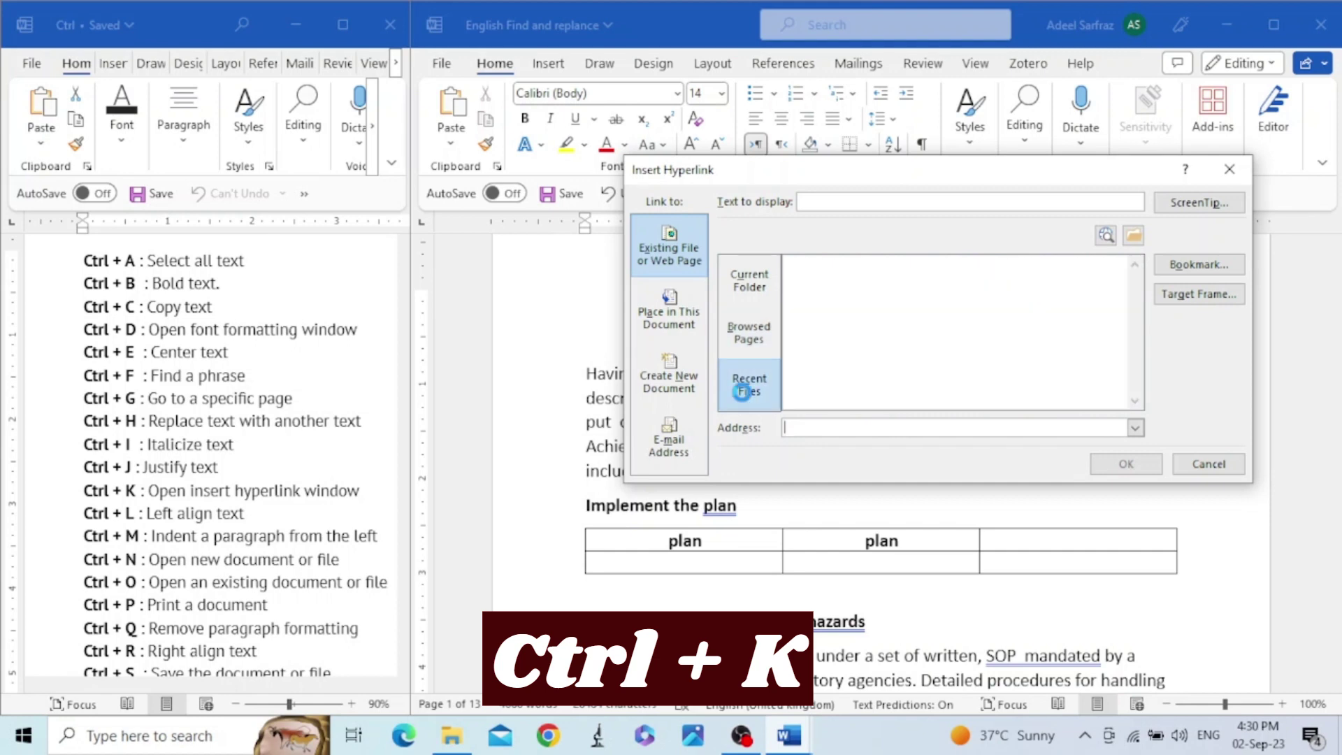
drag(871, 175, 699, 181)
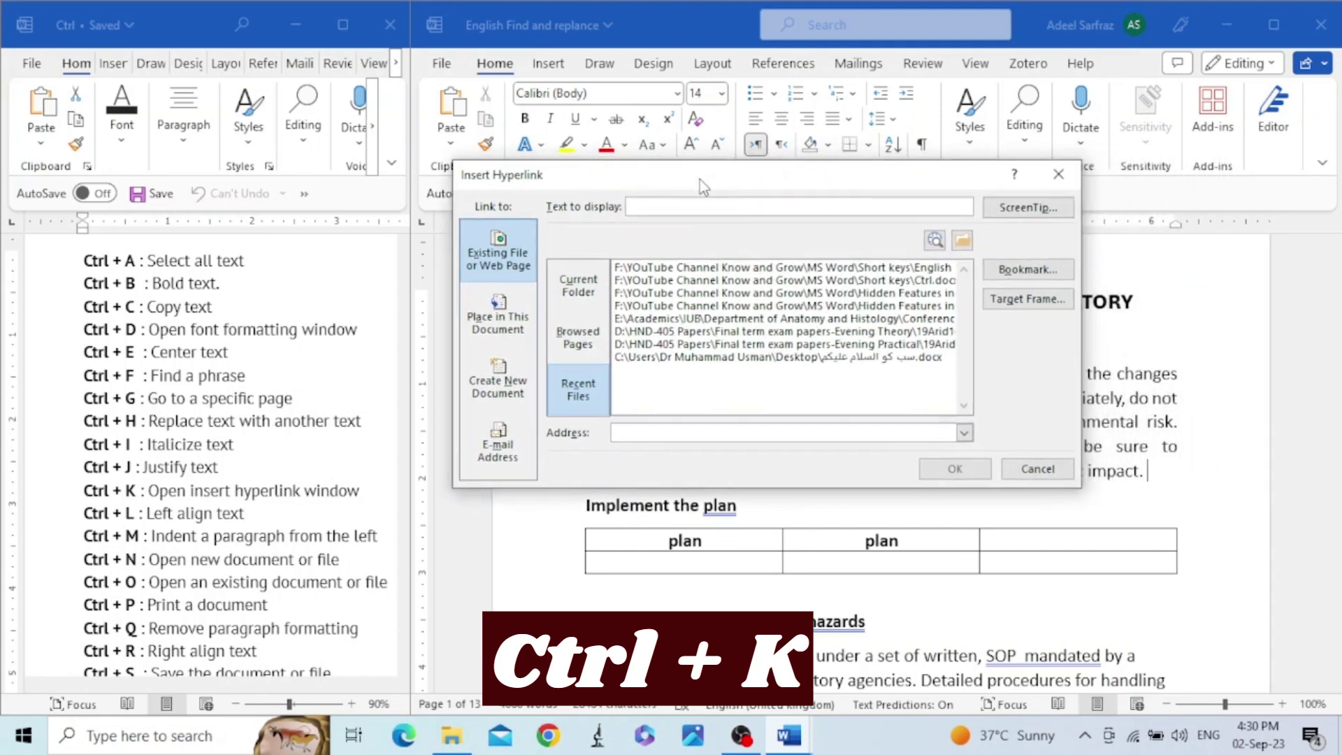
click(502, 332)
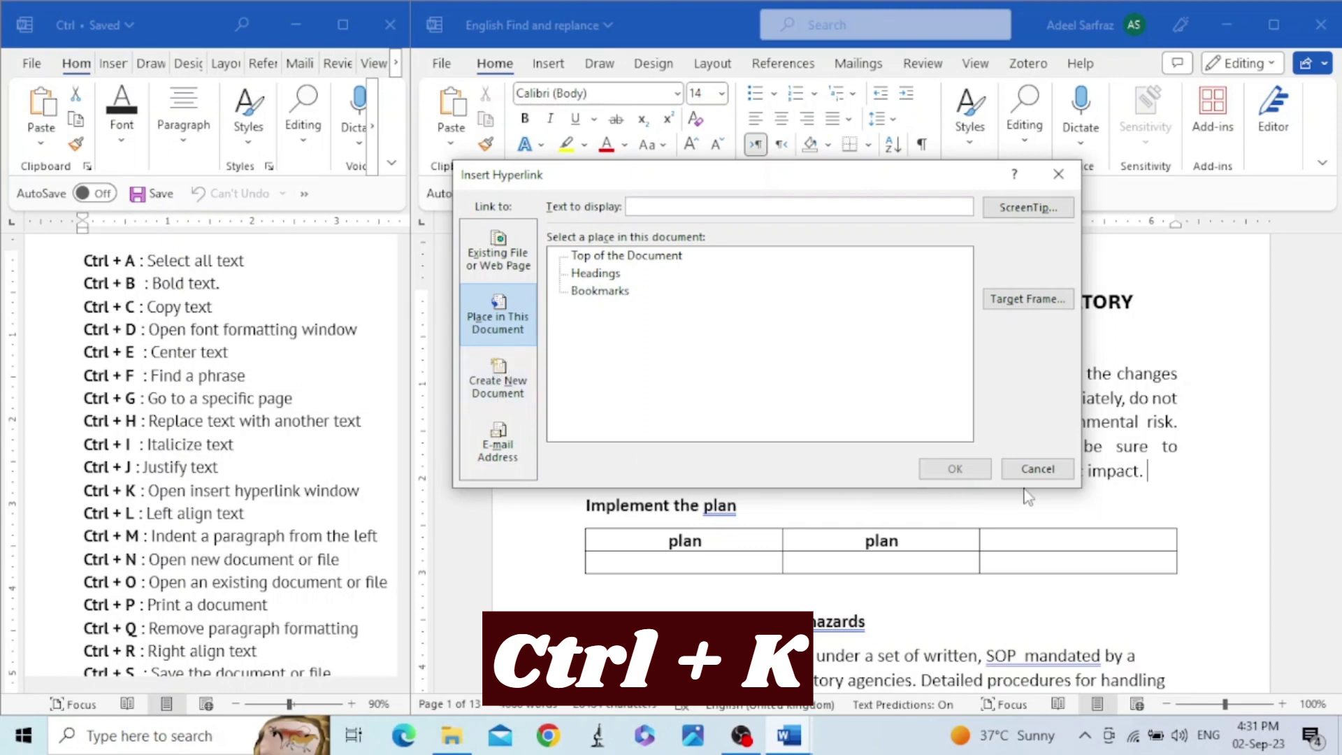
click(1041, 470)
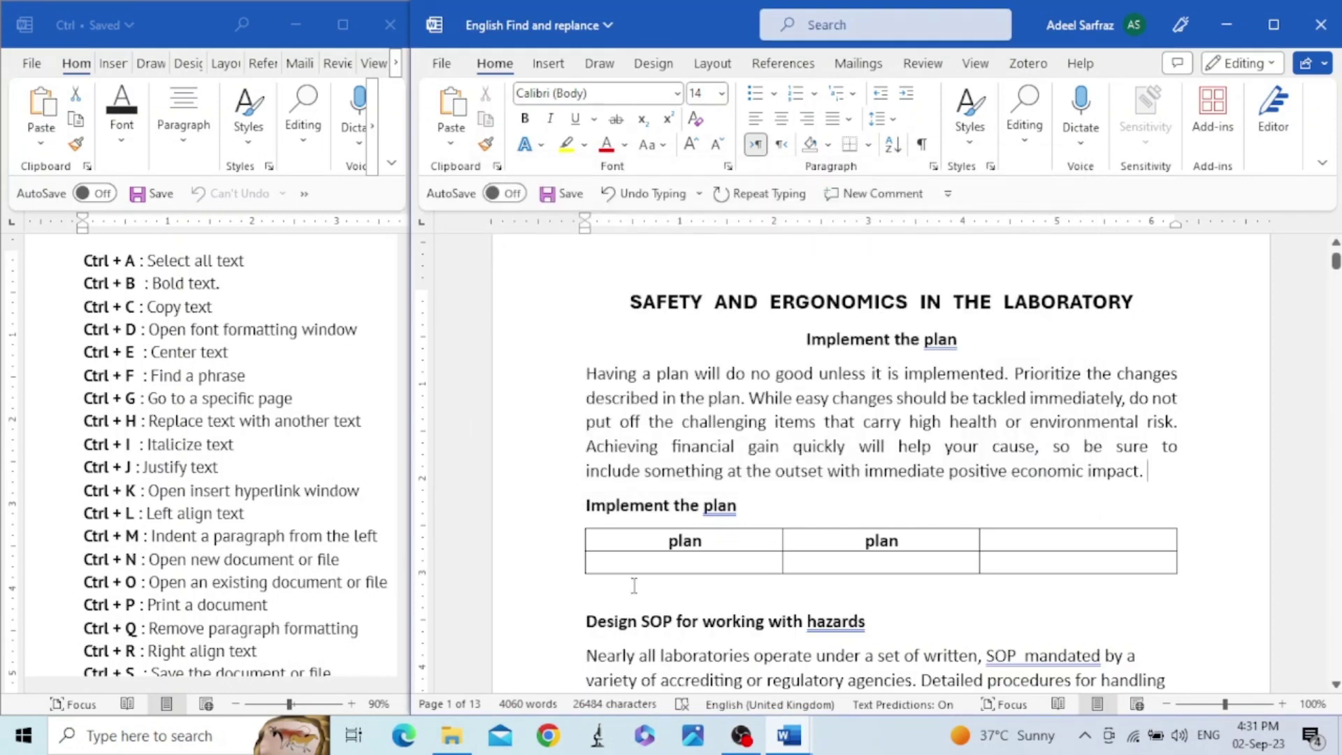
click(39, 519)
Step: Left-align the 'Having a plan' paragraph with Ctrl+L, toggling through Ctrl+J and back
click(39, 517)
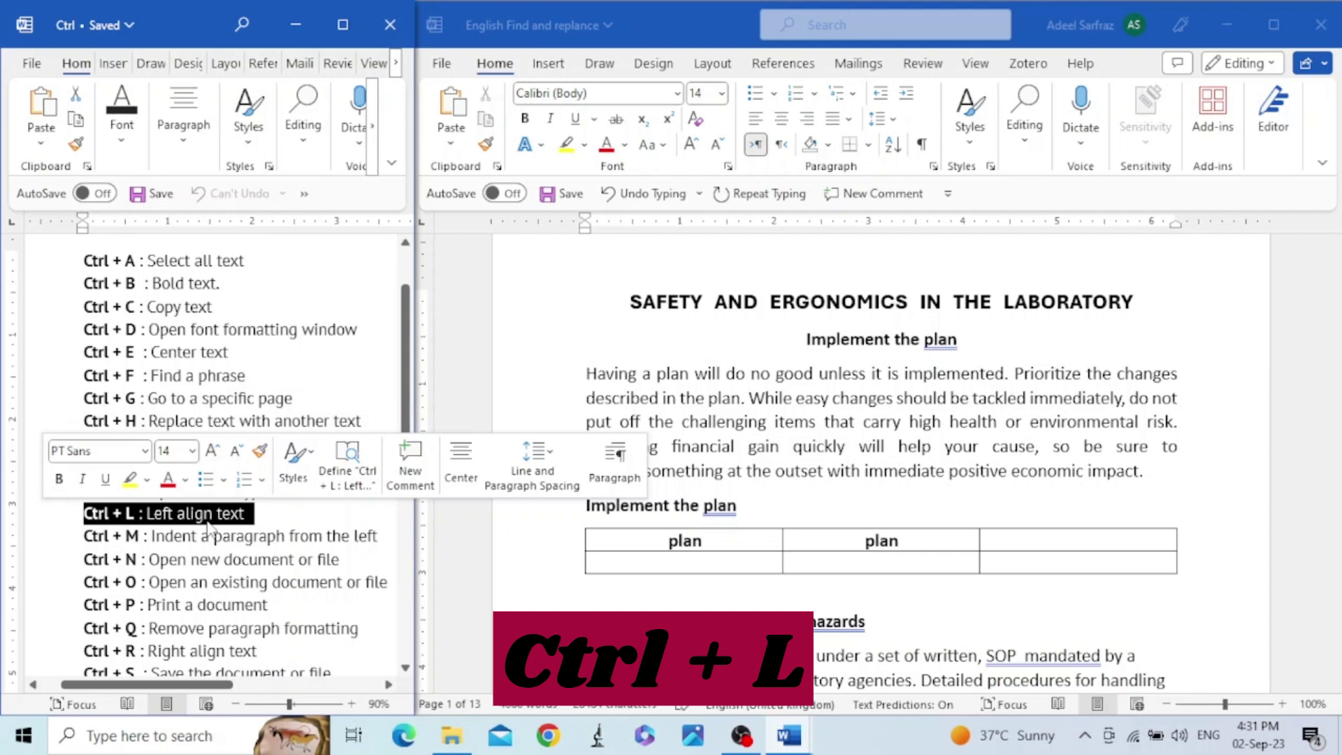
click(974, 414)
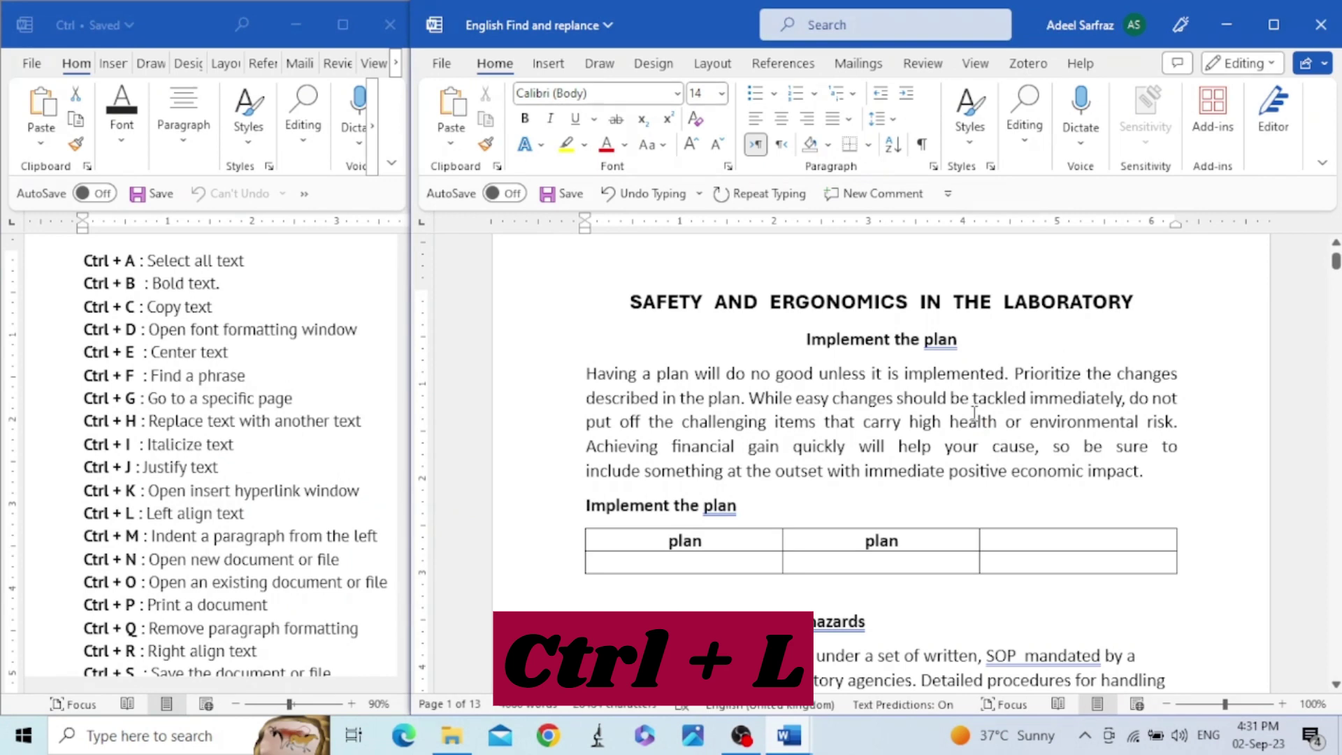
key(ctrl+l)
key(ctrl+j)
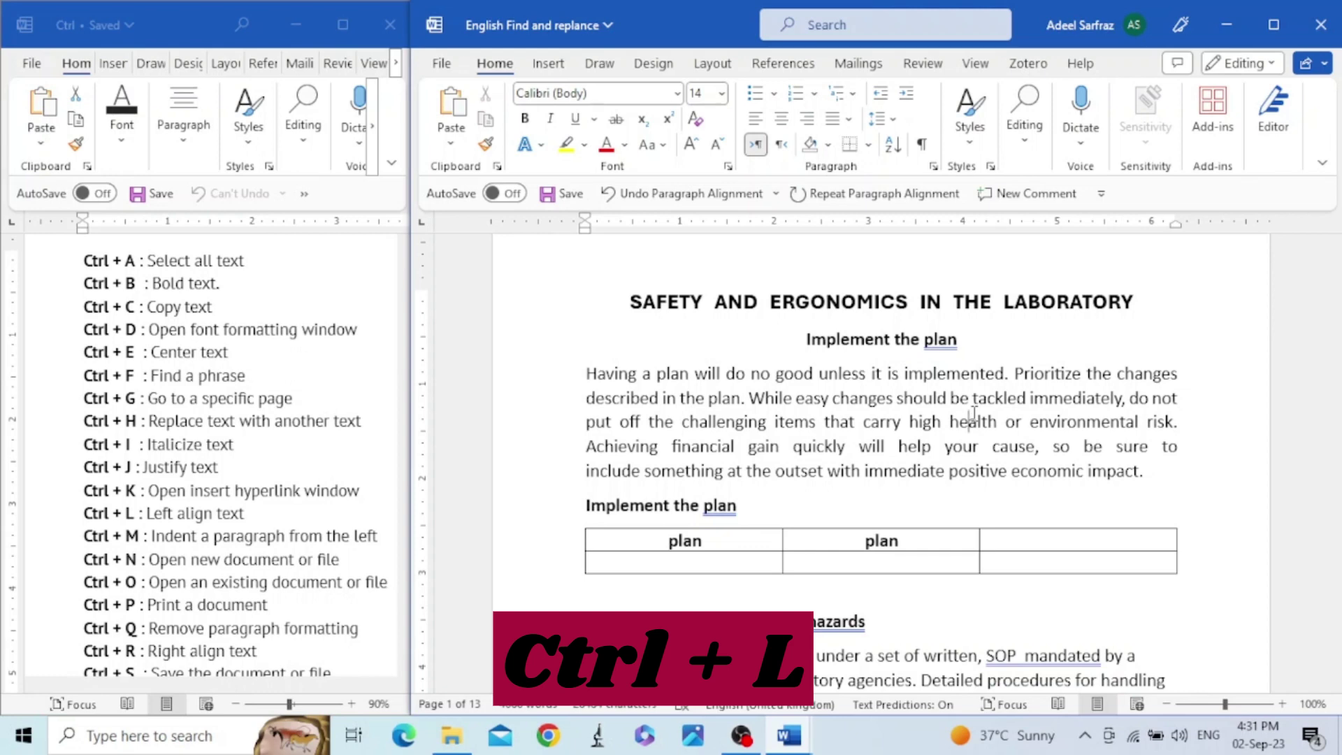
key(ctrl+l)
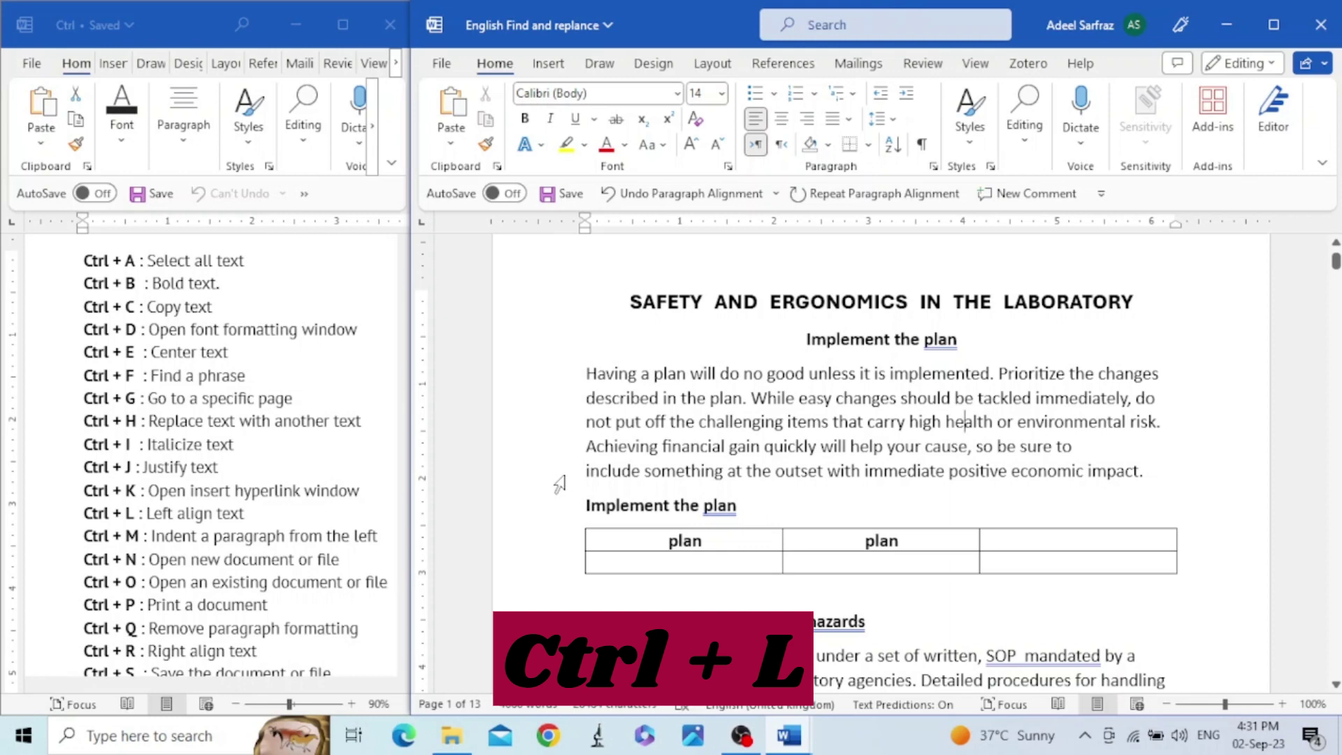
Step: Place the caret in the table's plan cell and mark the Ctrl+L and Ctrl+M list entries
click(886, 542)
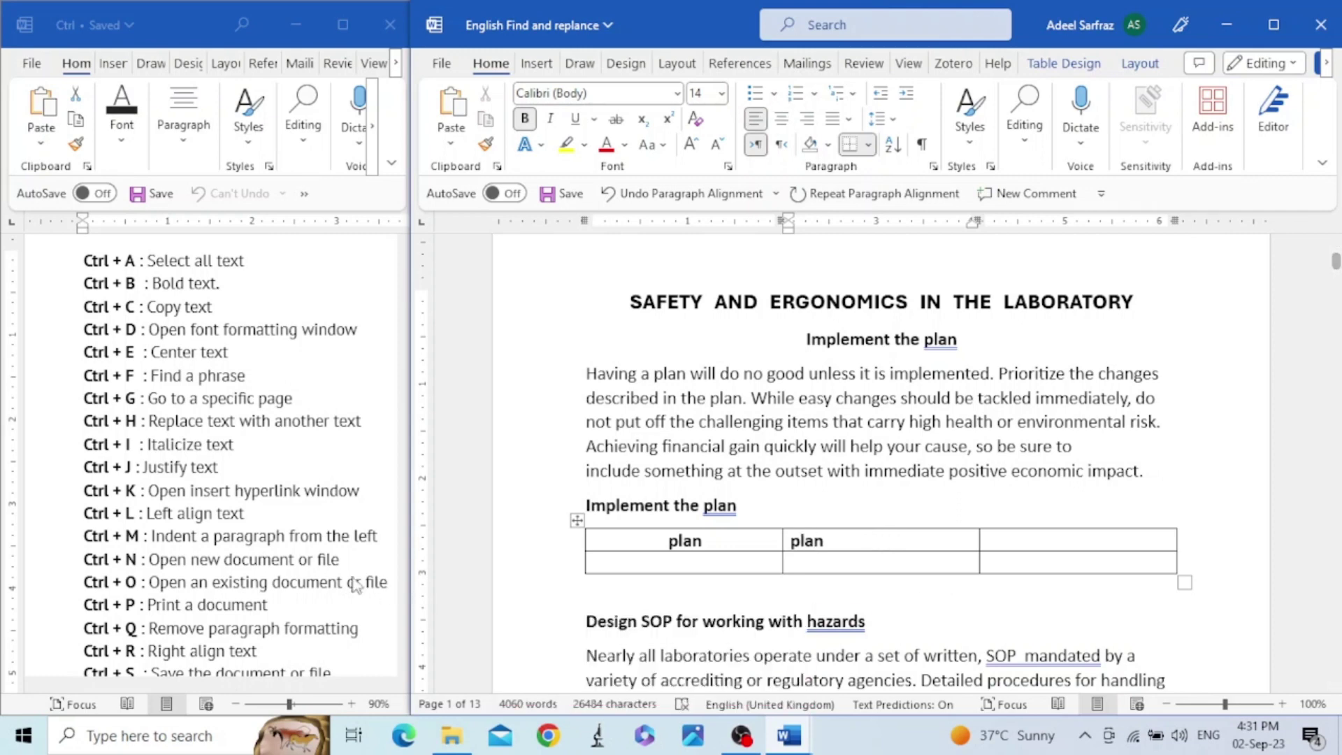
triple_click(160, 515)
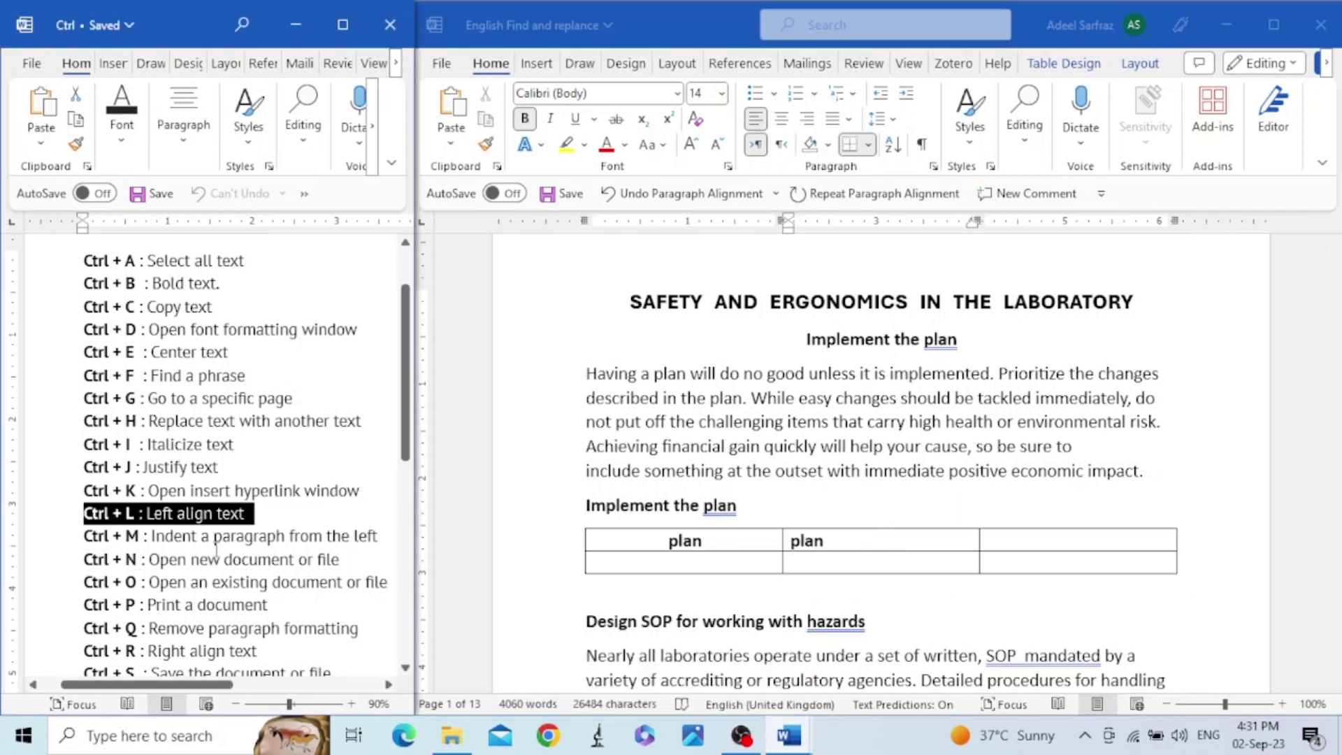
click(56, 545)
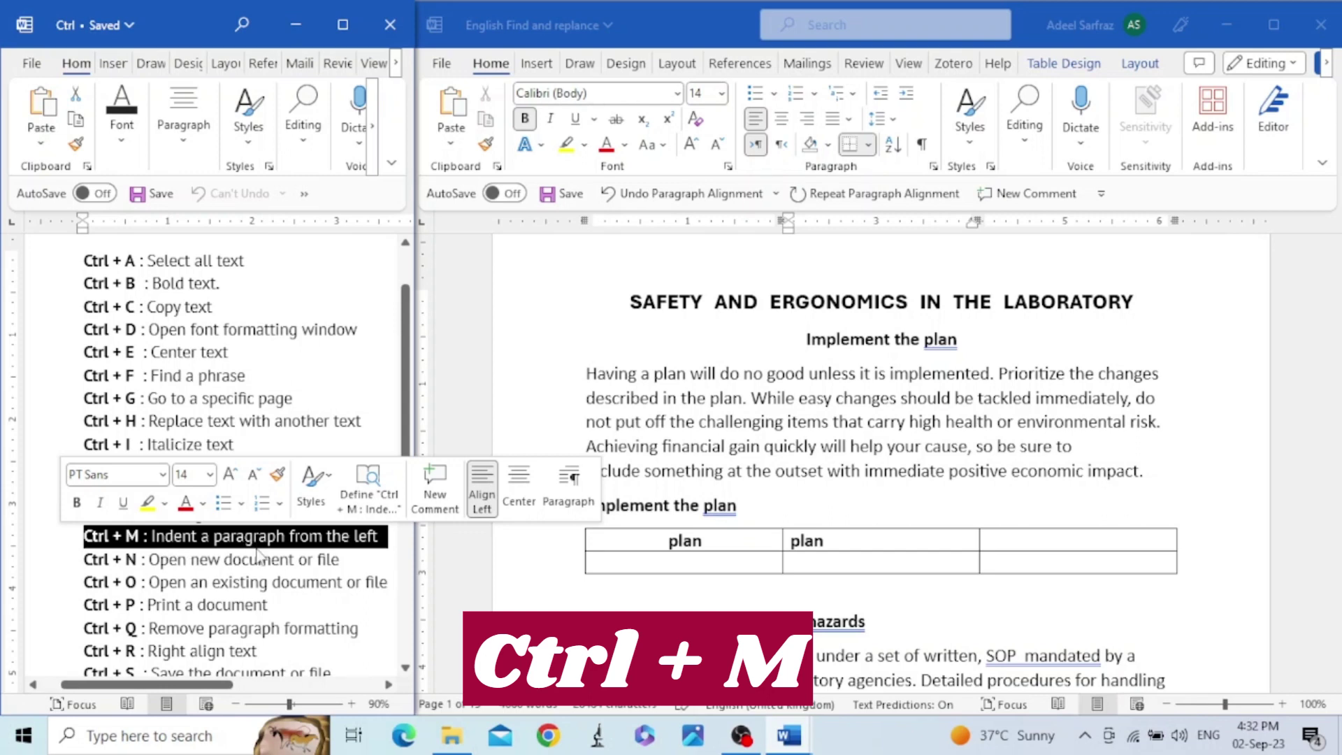
click(585, 378)
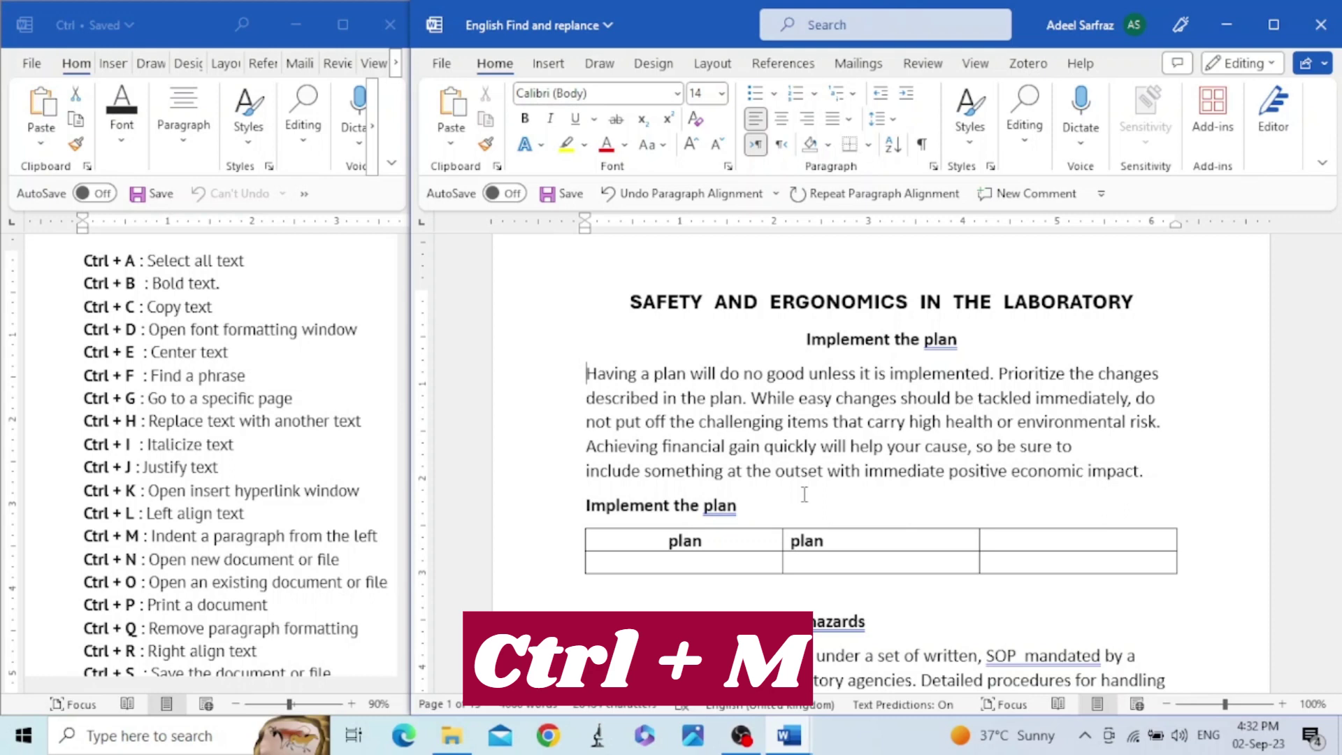
key(ctrl+m)
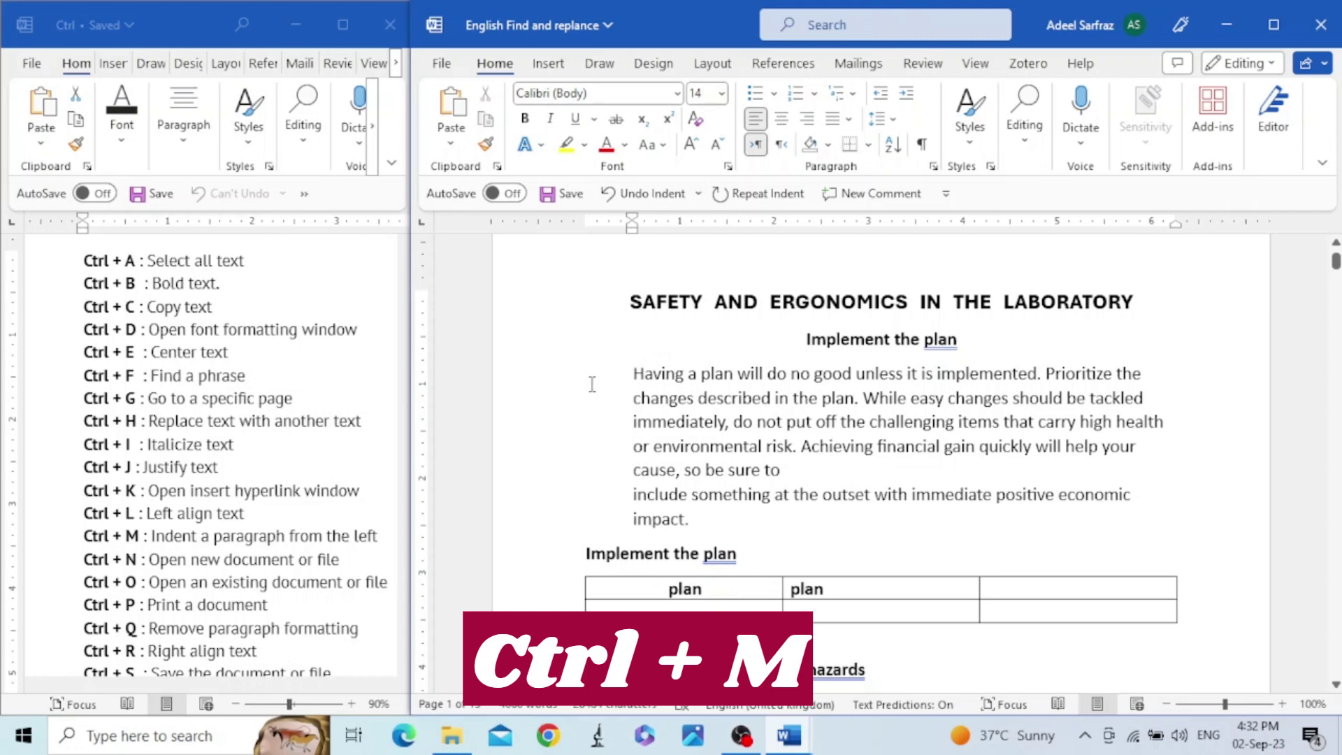
key(ctrl+z)
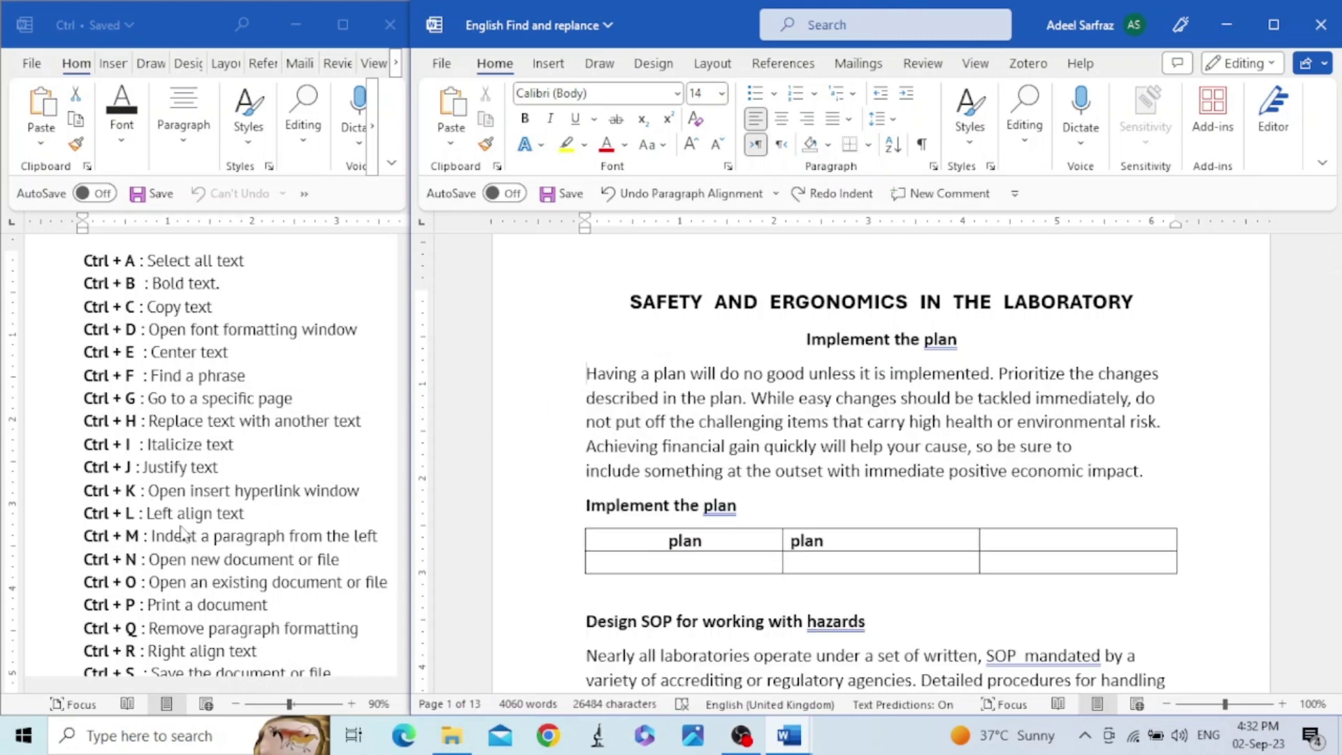
click(63, 556)
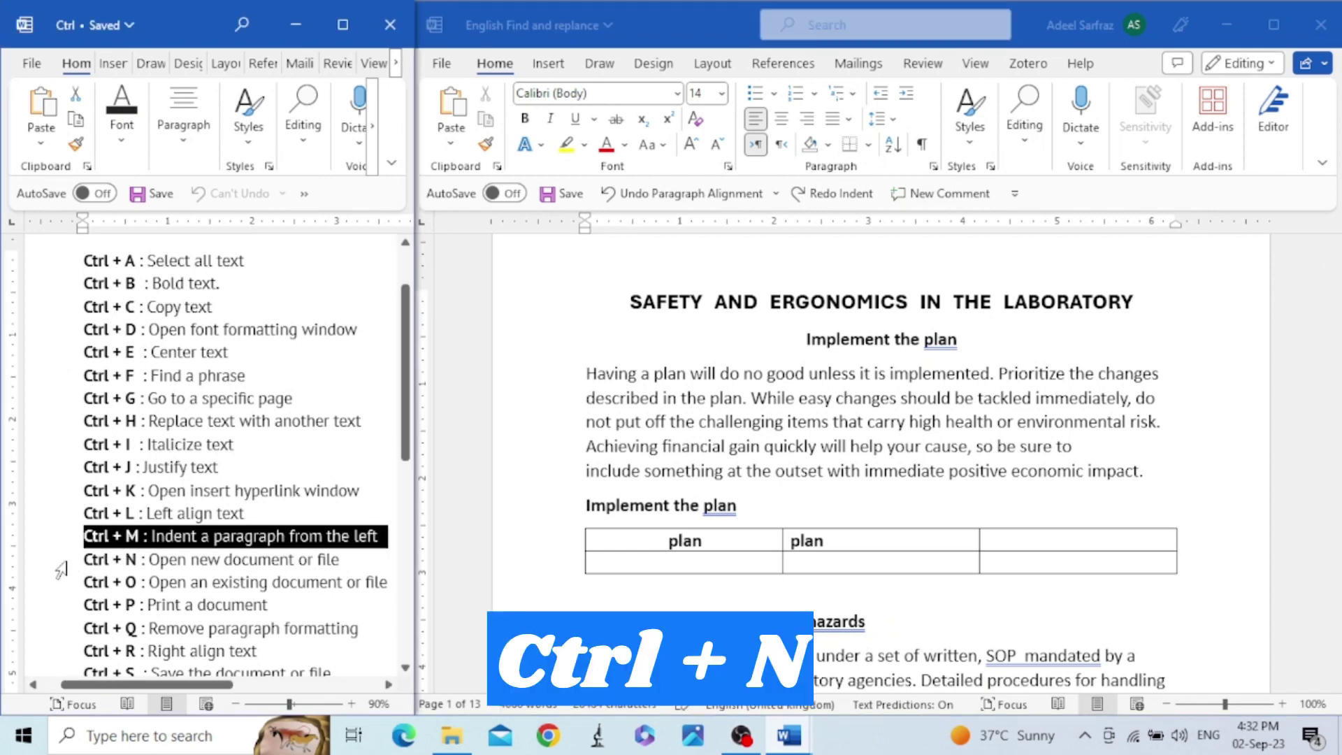
click(61, 564)
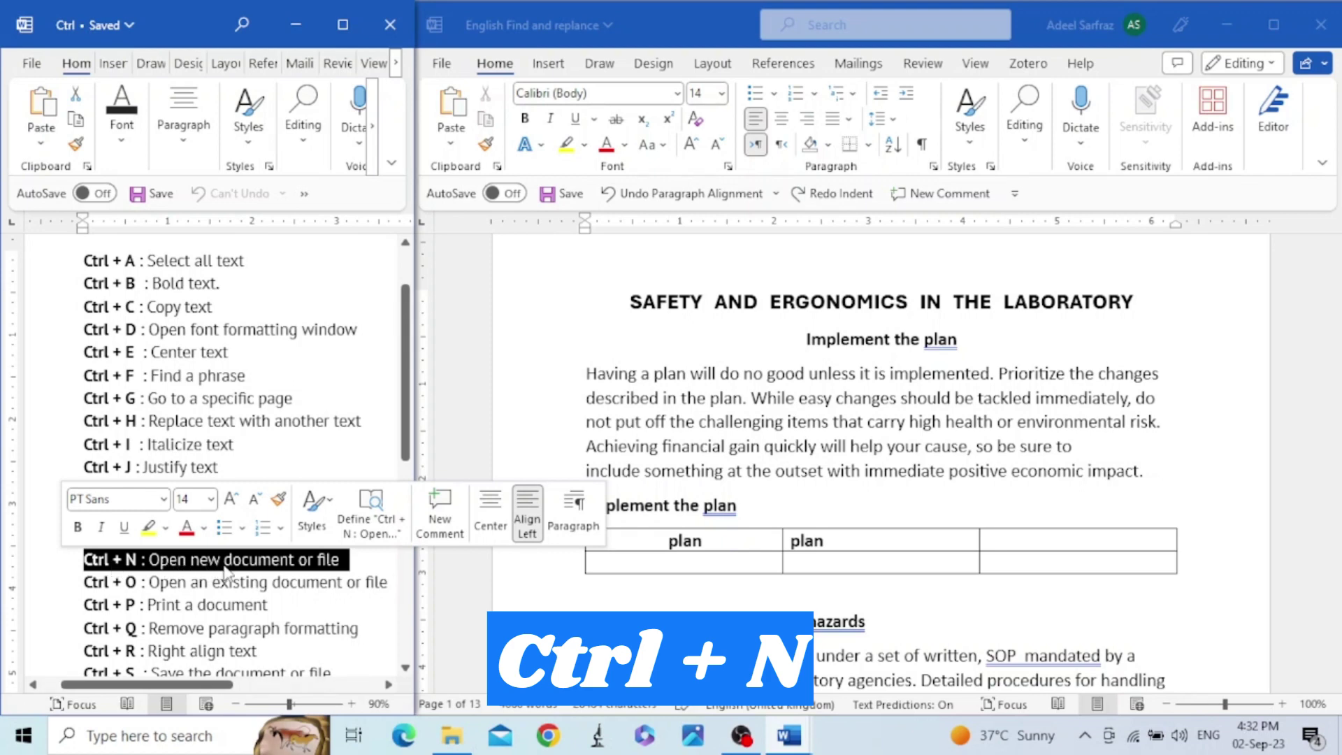
click(699, 481)
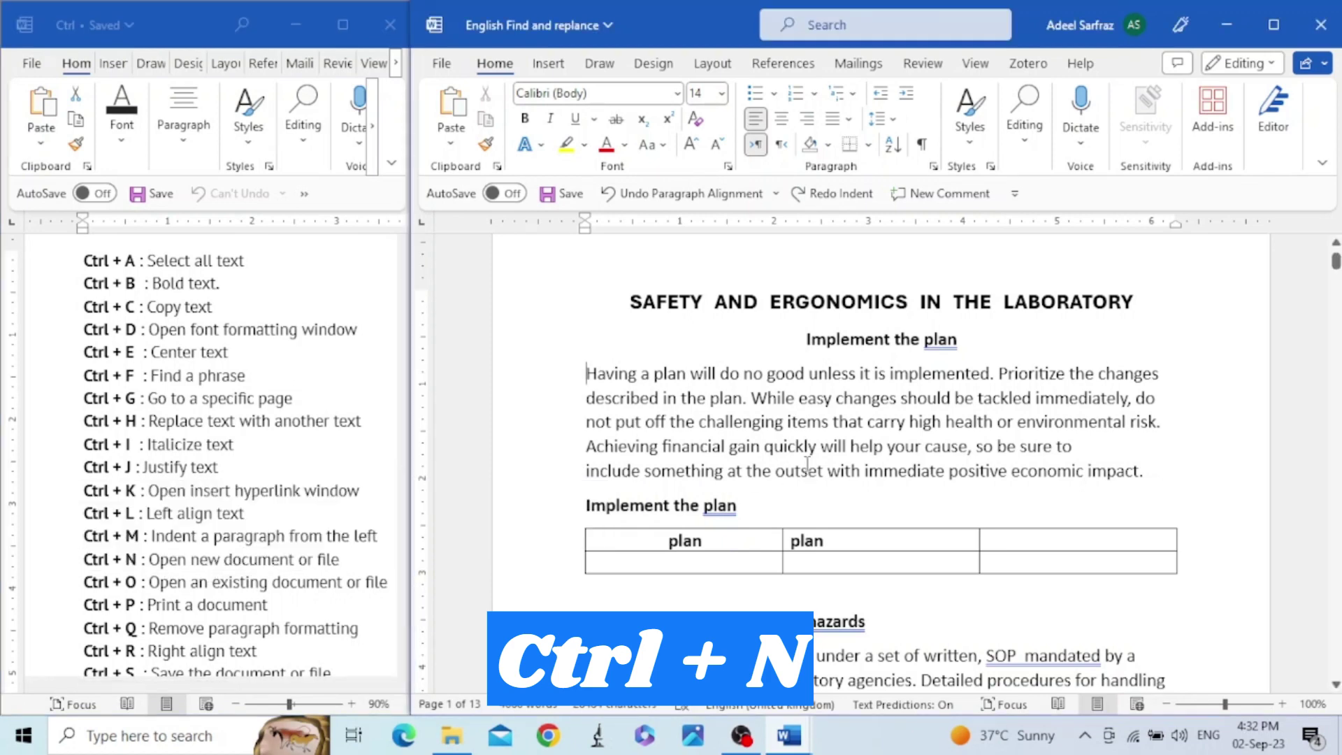
click(839, 421)
key(ctrl+n)
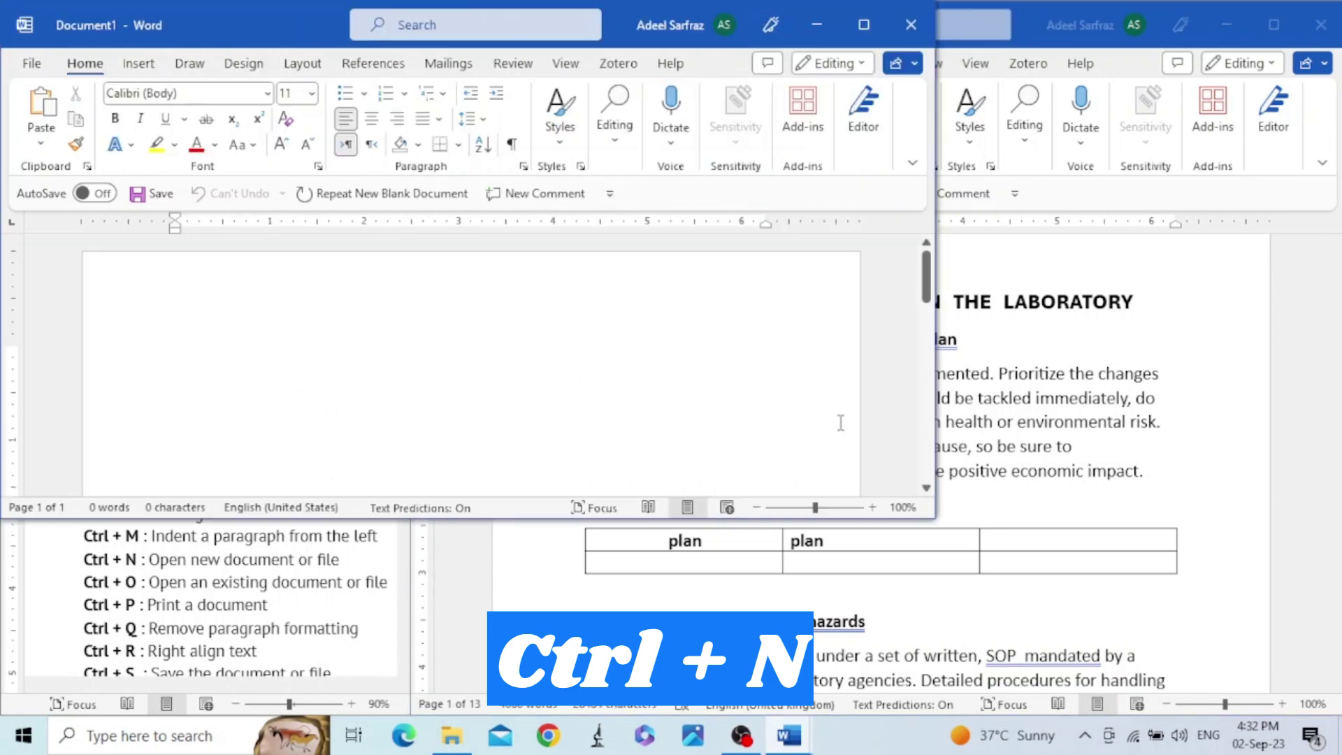
click(910, 27)
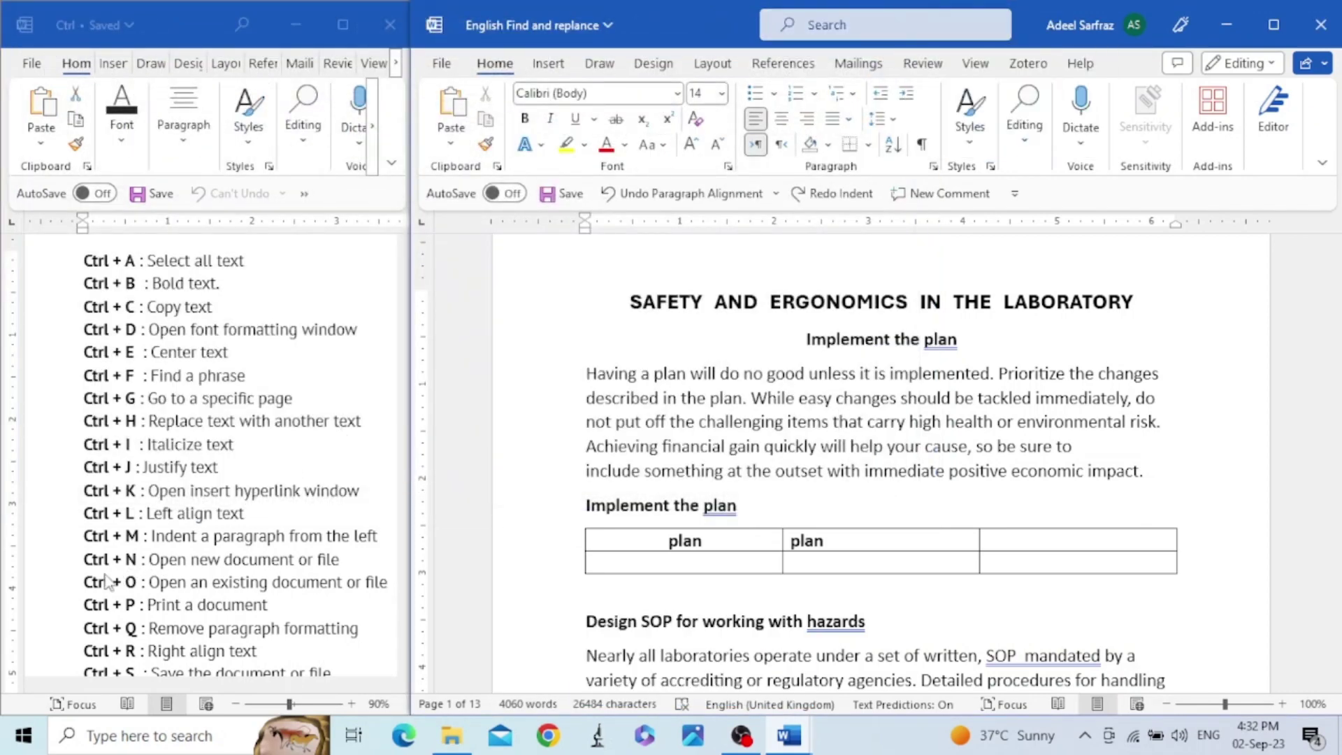
click(52, 592)
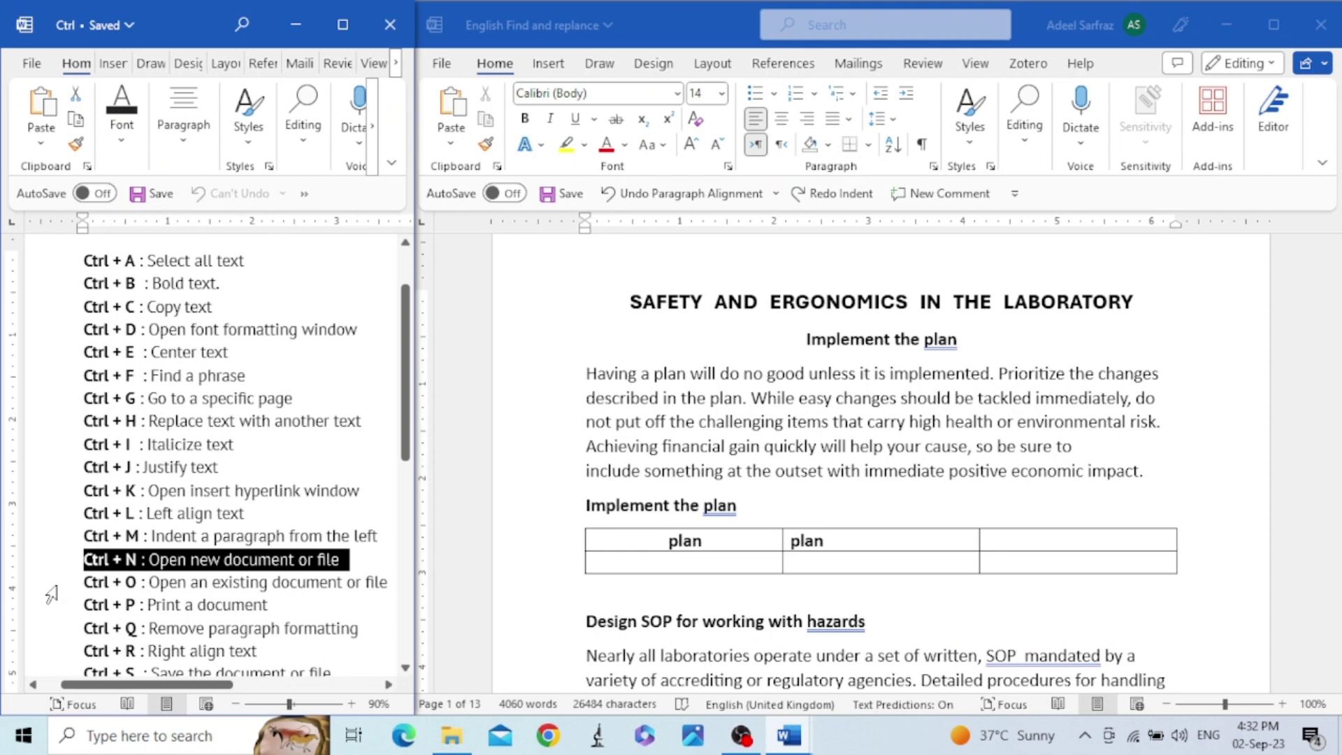
click(52, 586)
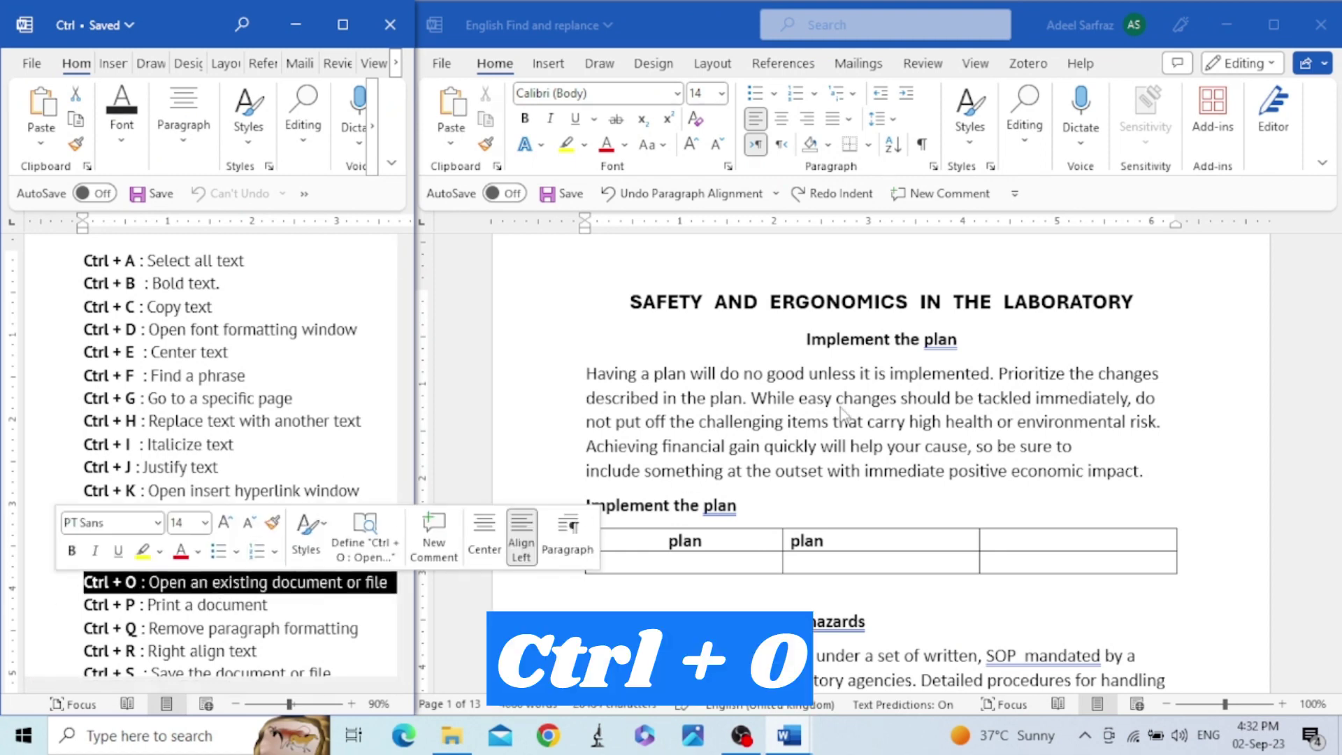
click(952, 406)
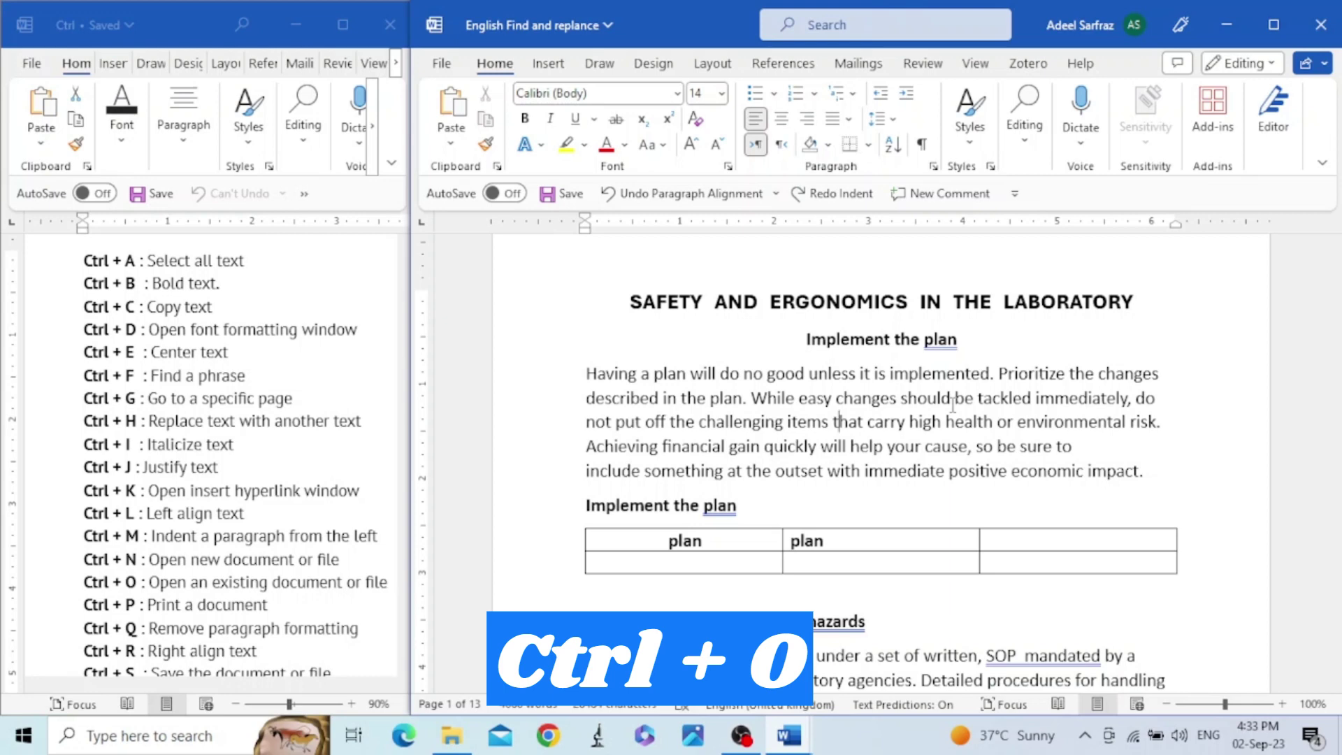
key(ctrl+o)
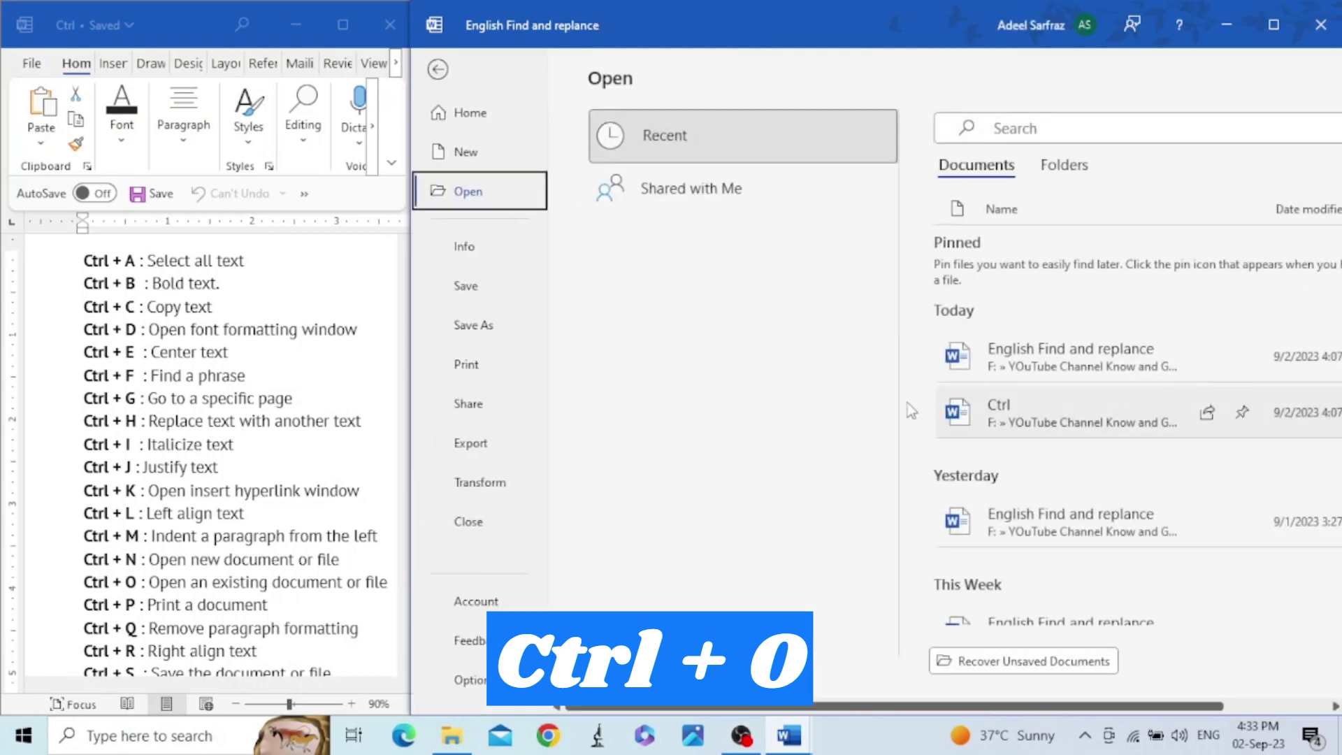
scroll(1092, 523, down, 10)
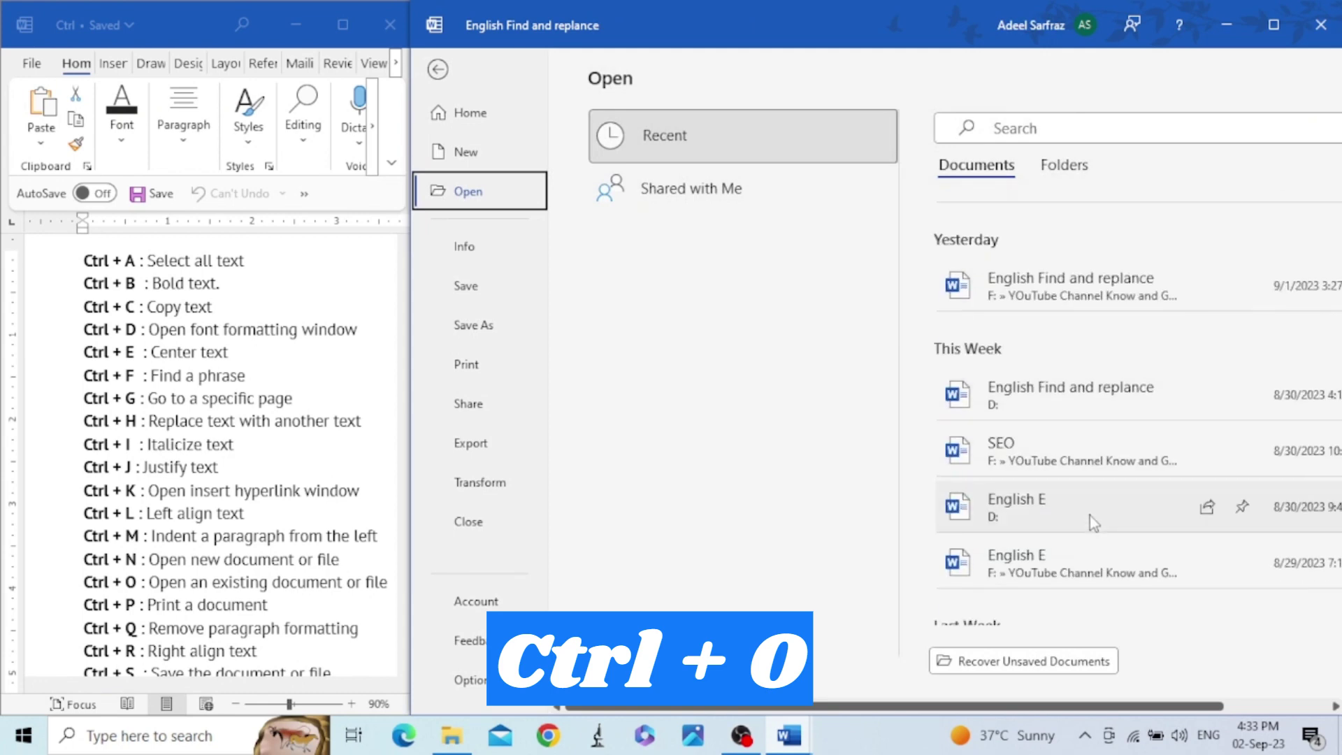
scroll(1093, 523, up, 10)
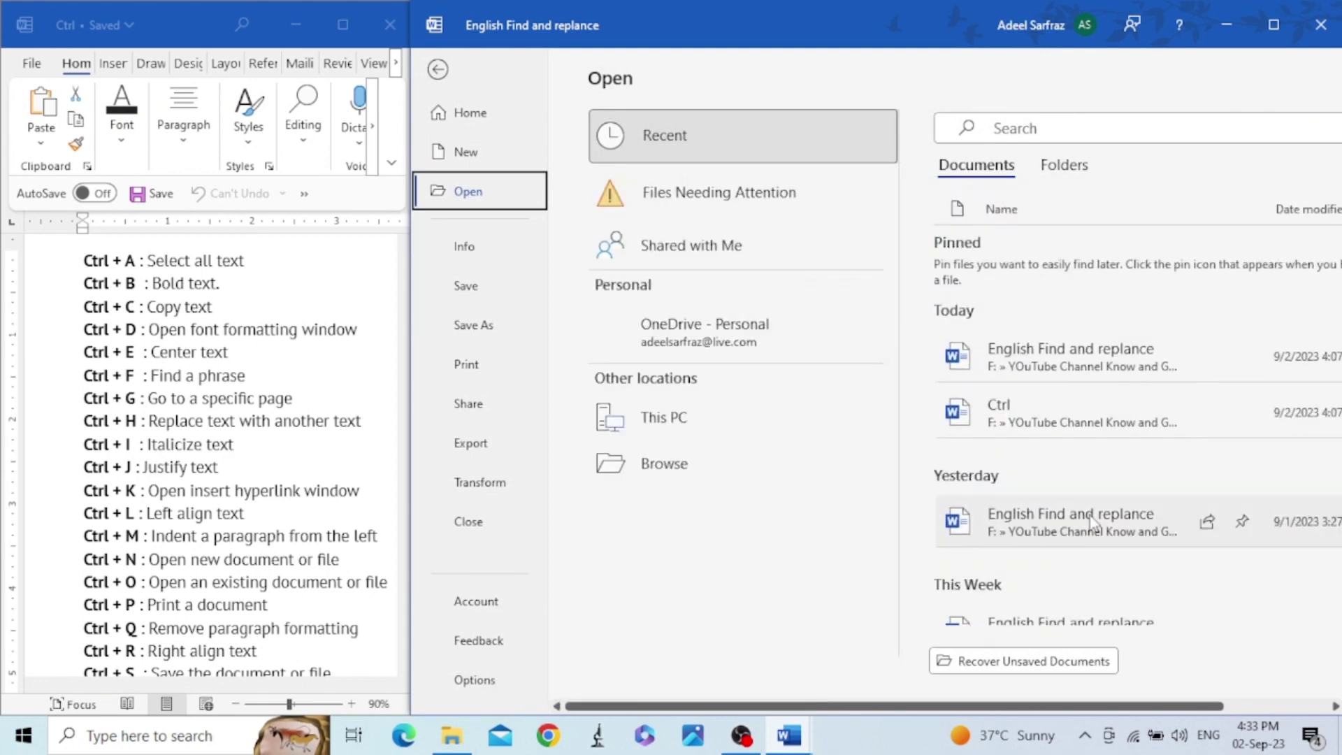
key(Escape)
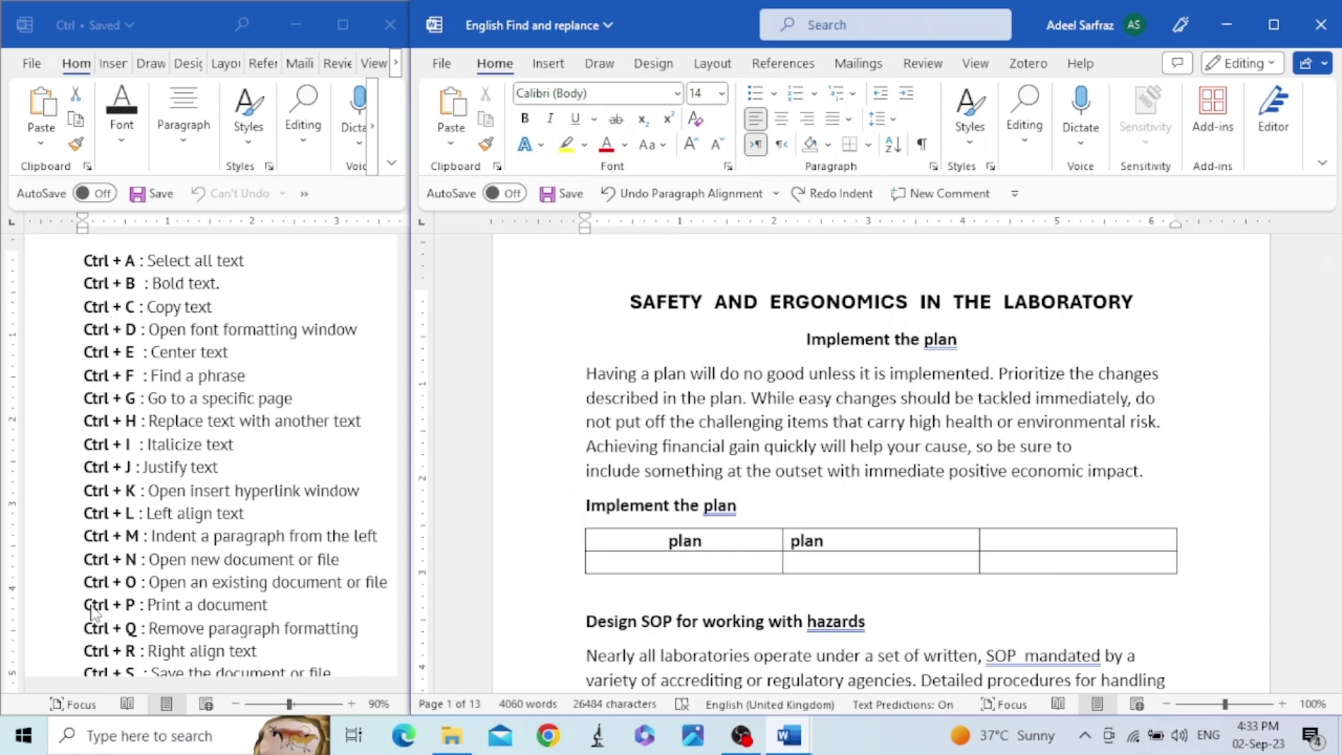
click(60, 612)
click(59, 611)
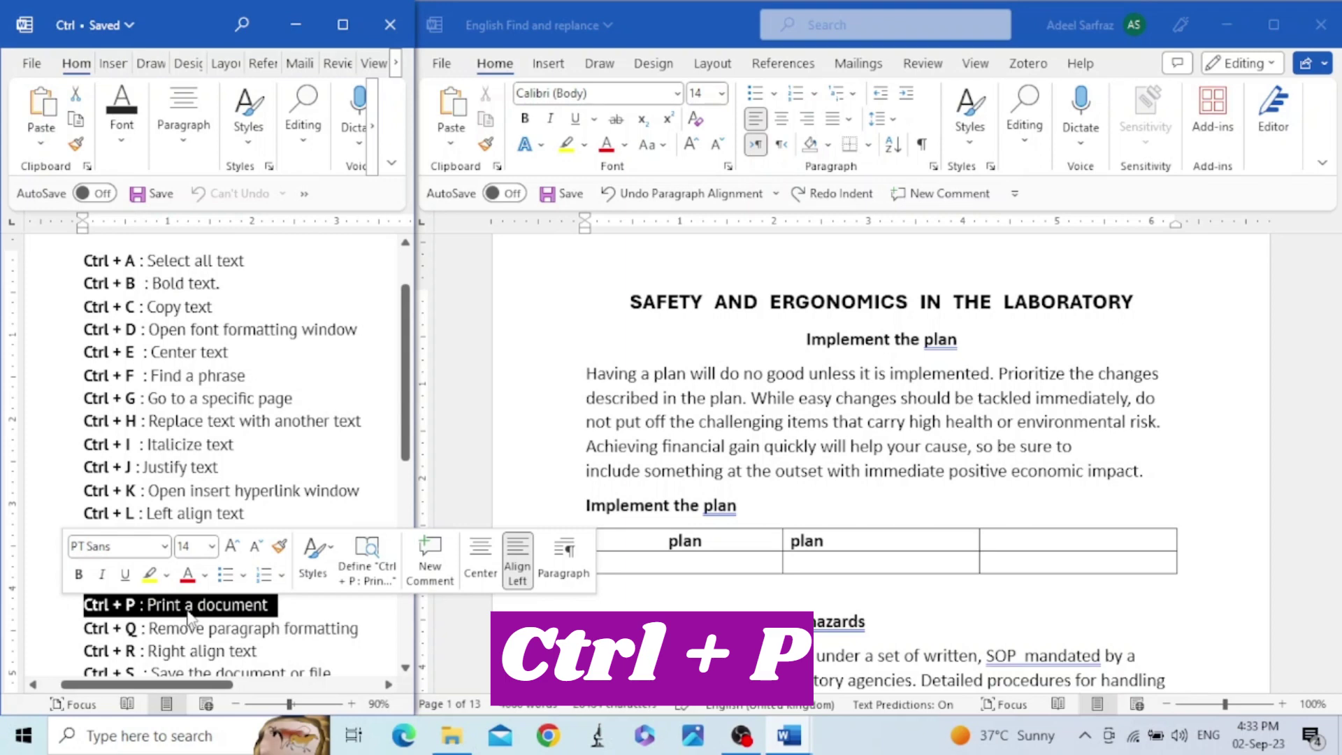
click(1046, 379)
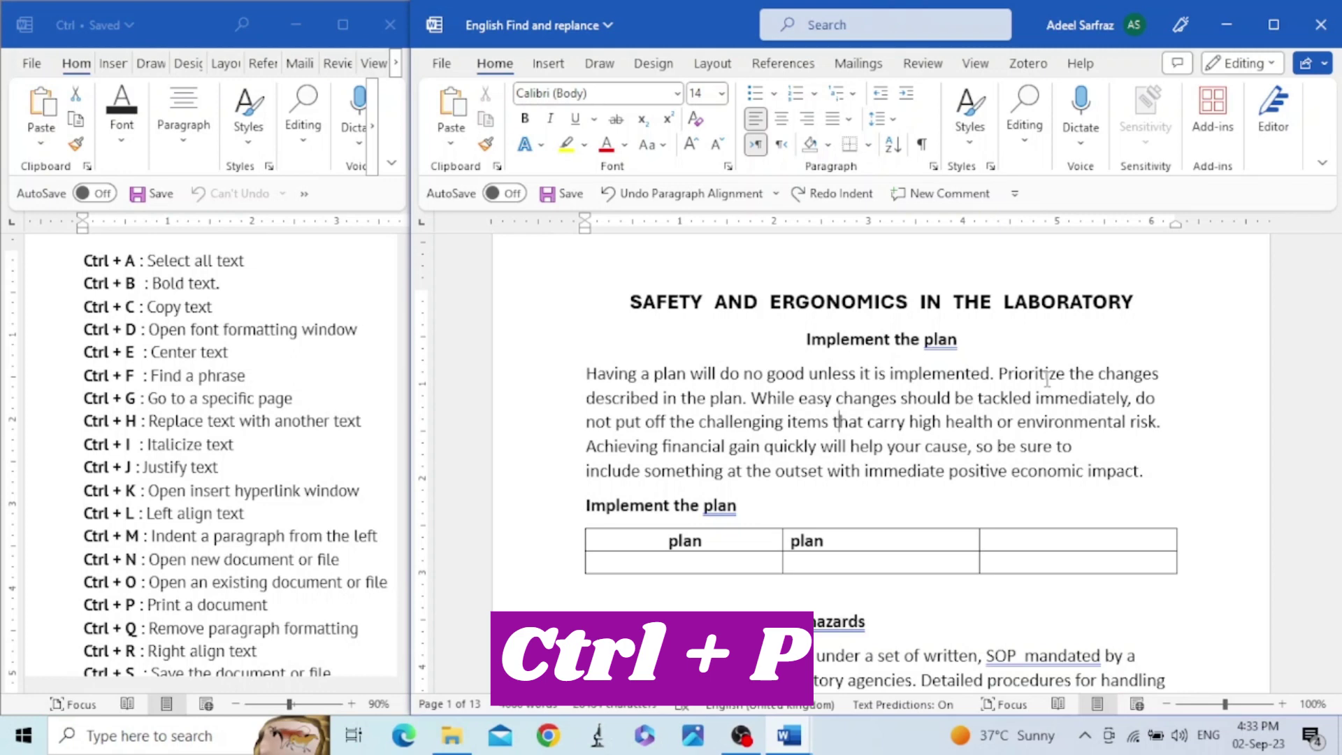
key(ctrl+p)
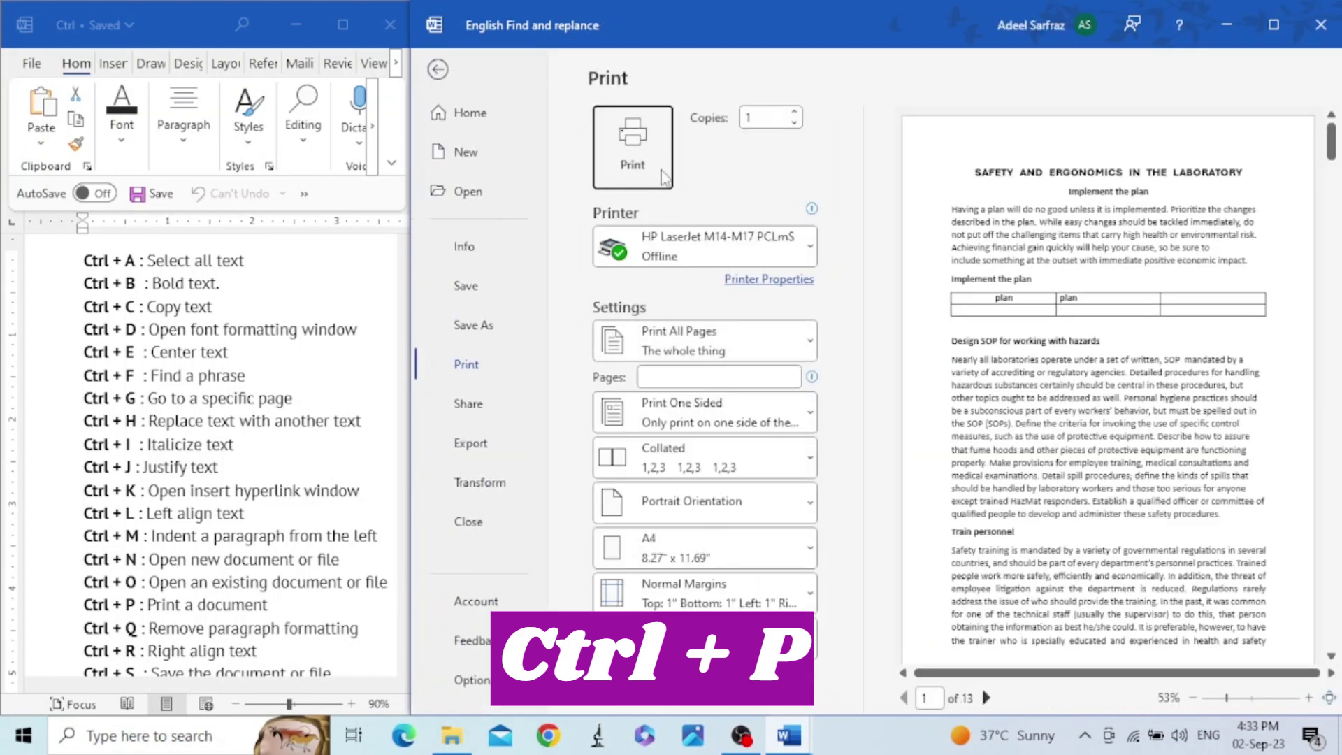
click(784, 243)
click(784, 243)
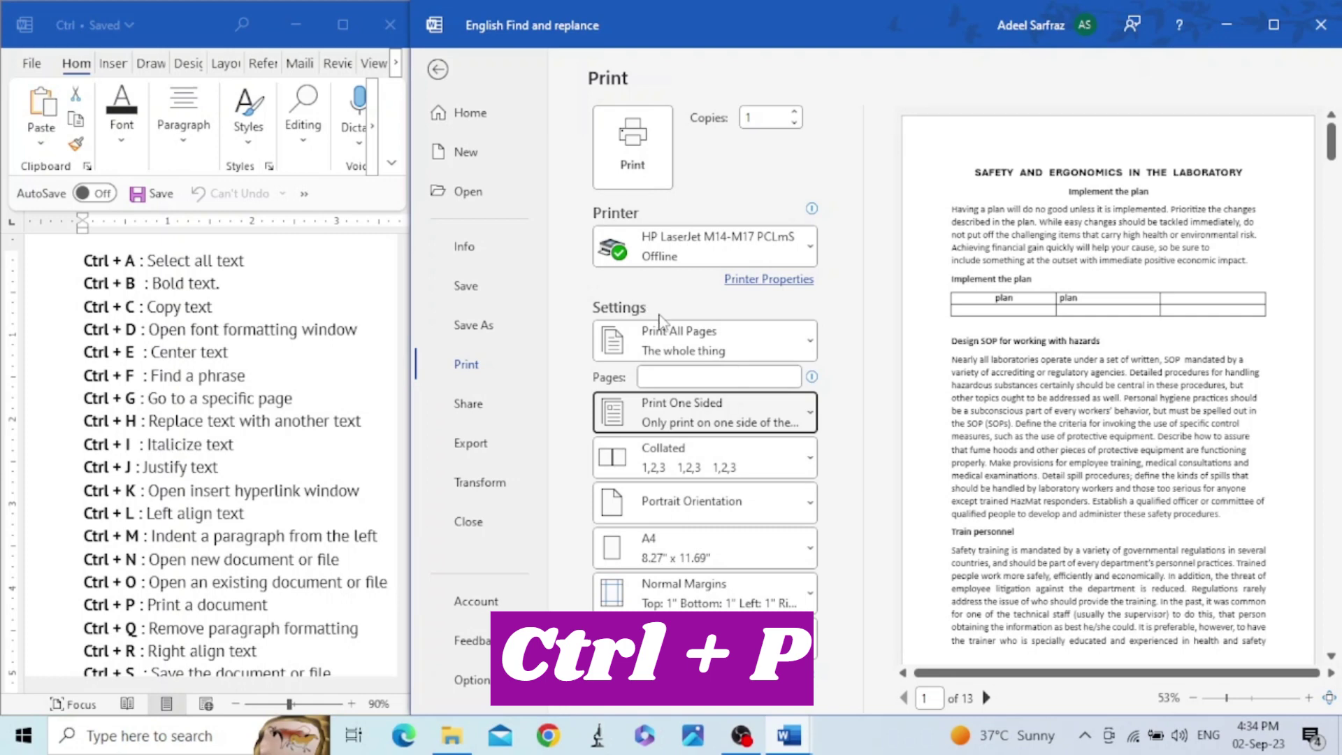
key(Escape)
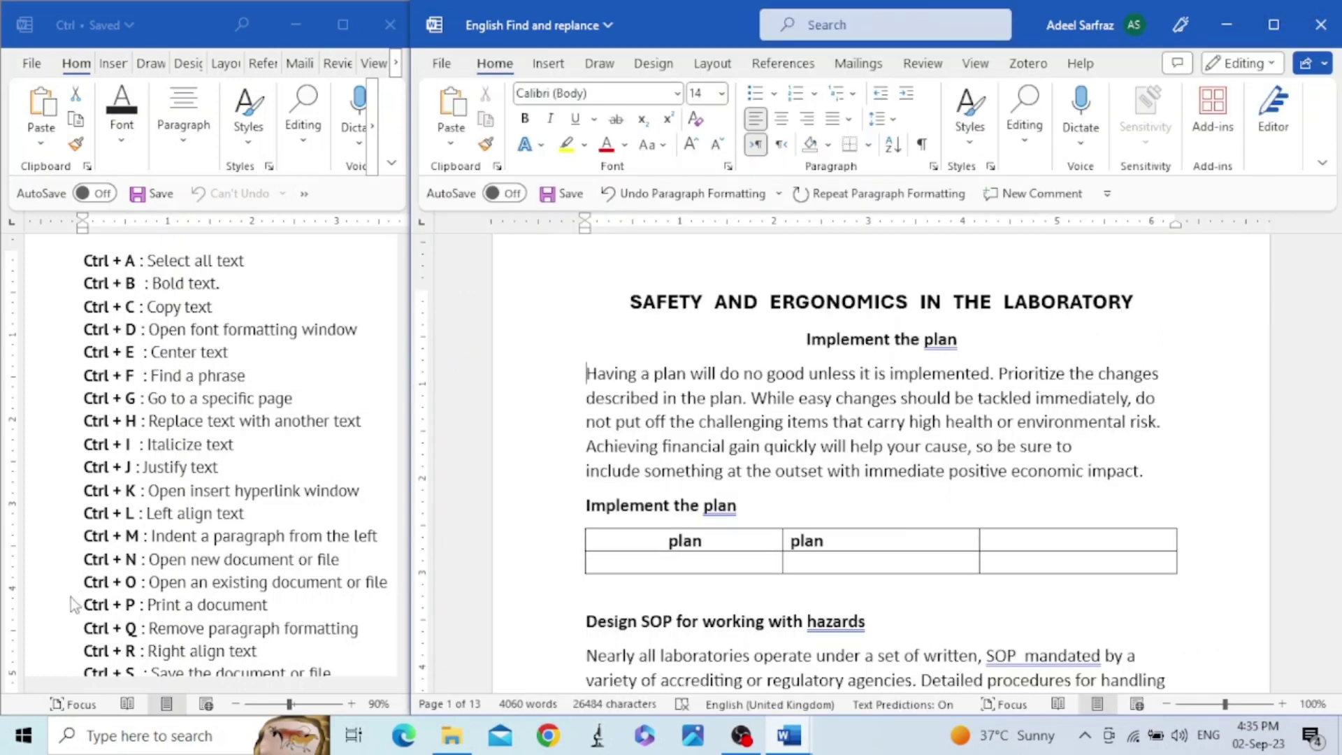
click(66, 630)
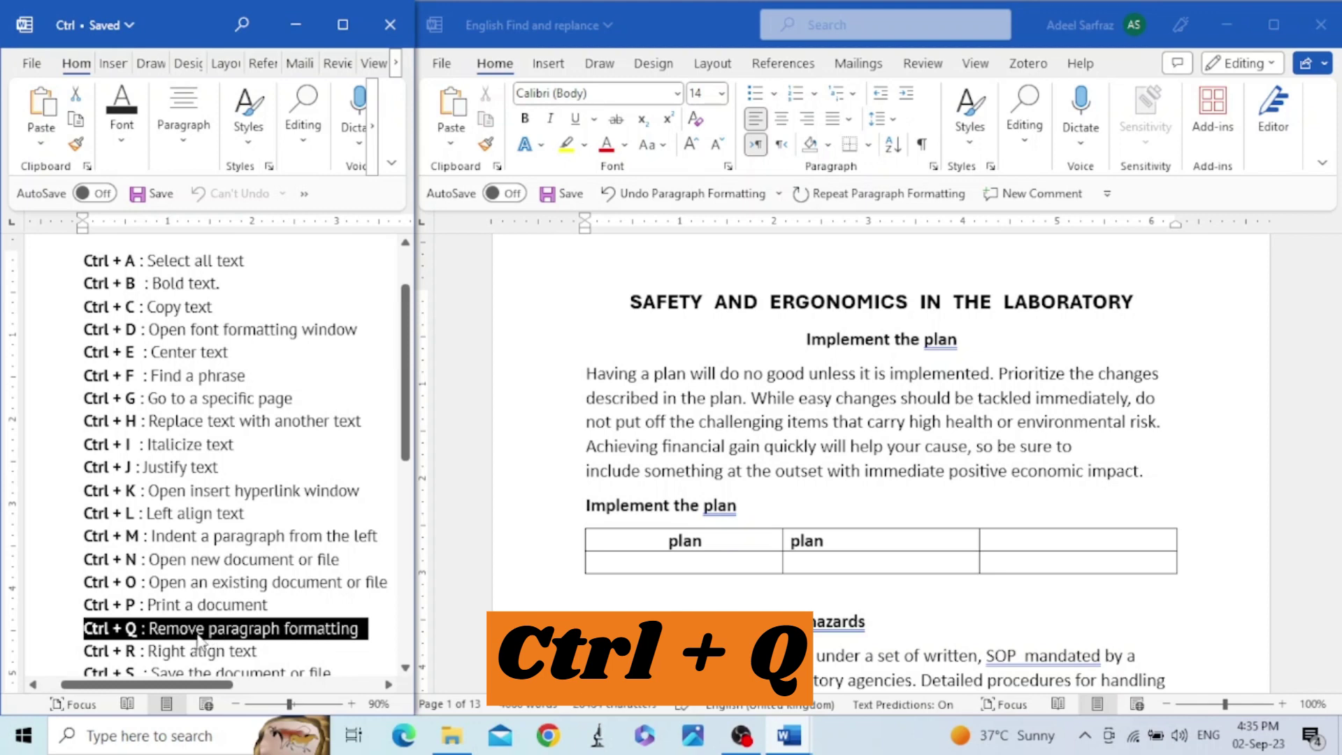
Step: Indent the 'Having a plan' paragraph with Ctrl+M, clear it with Ctrl+Q, and select the right-align list entry
click(595, 375)
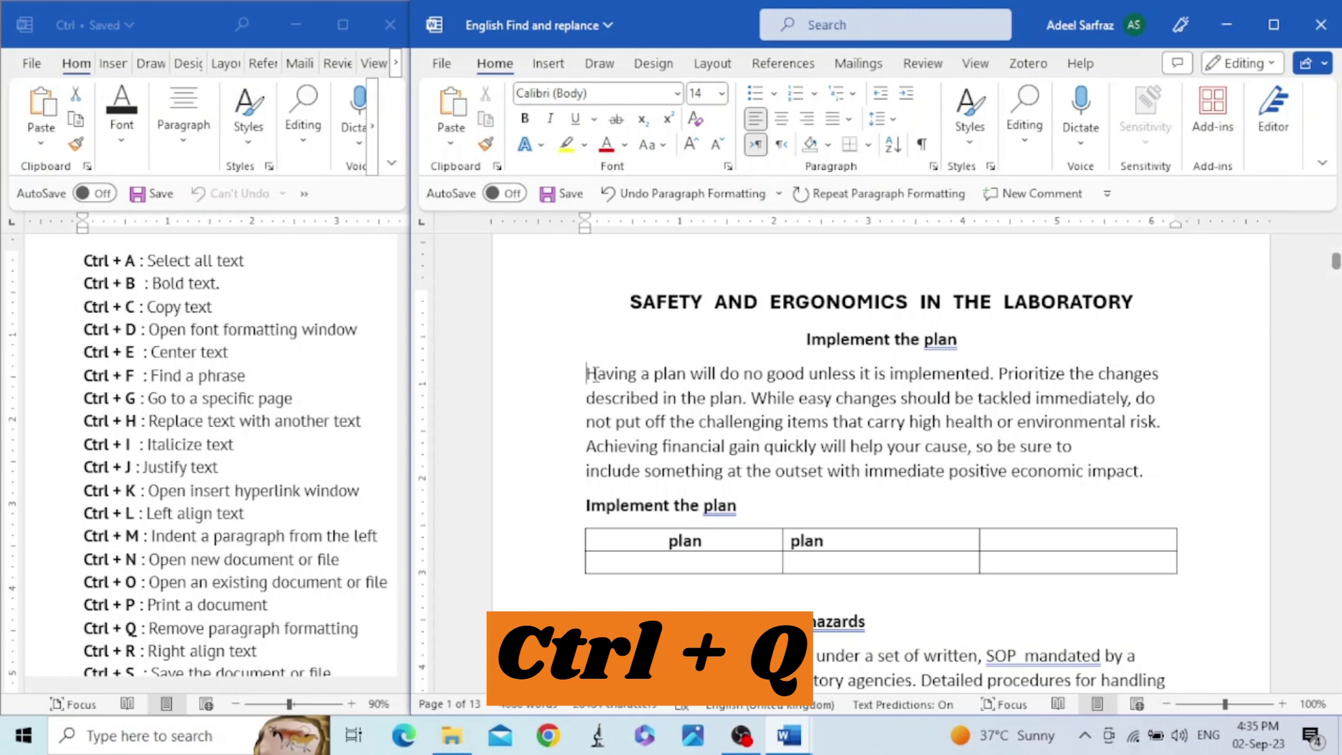
key(ctrl+m)
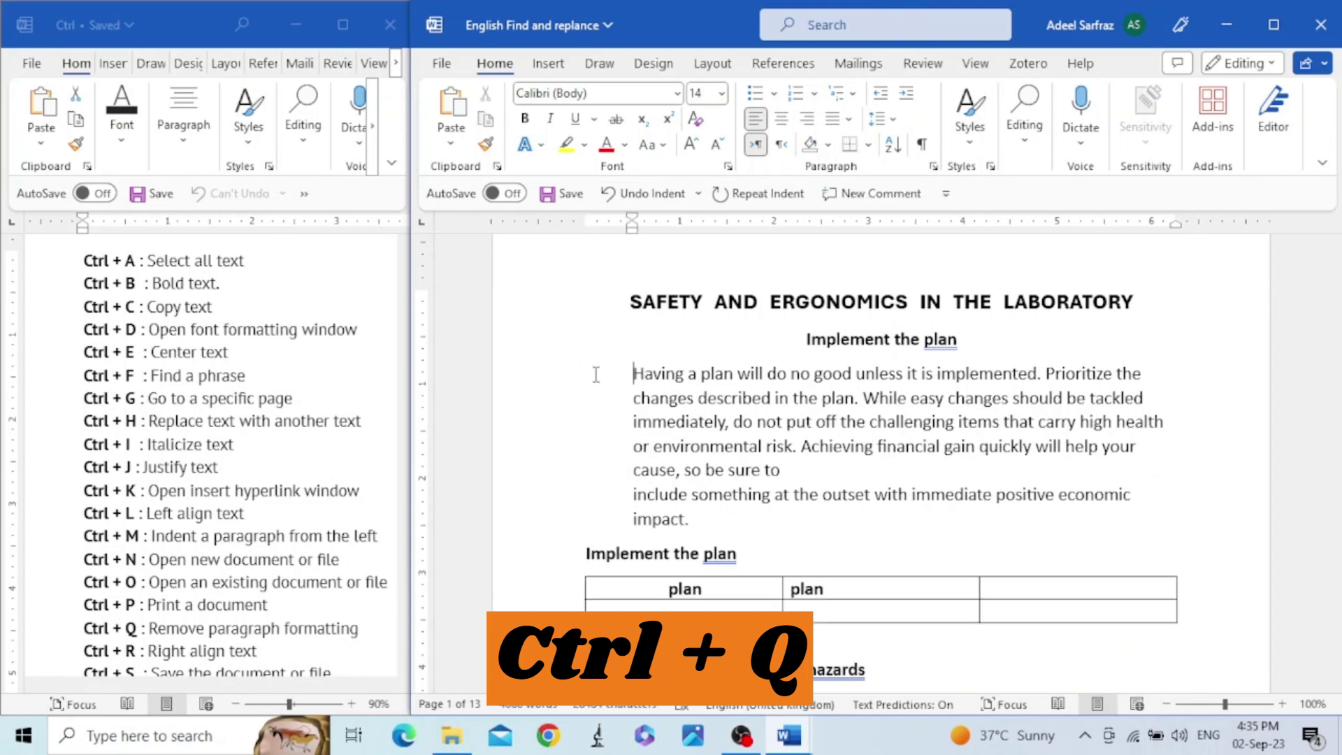
key(ctrl+q)
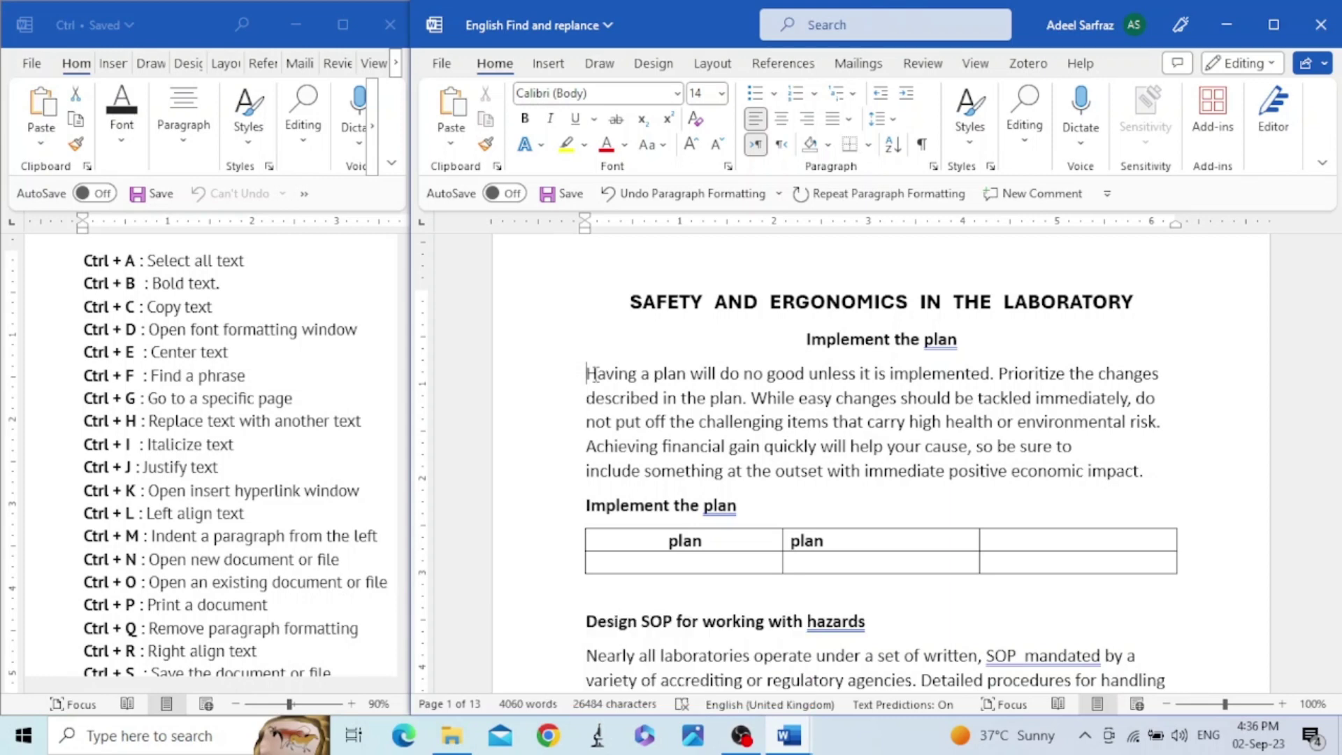
click(62, 663)
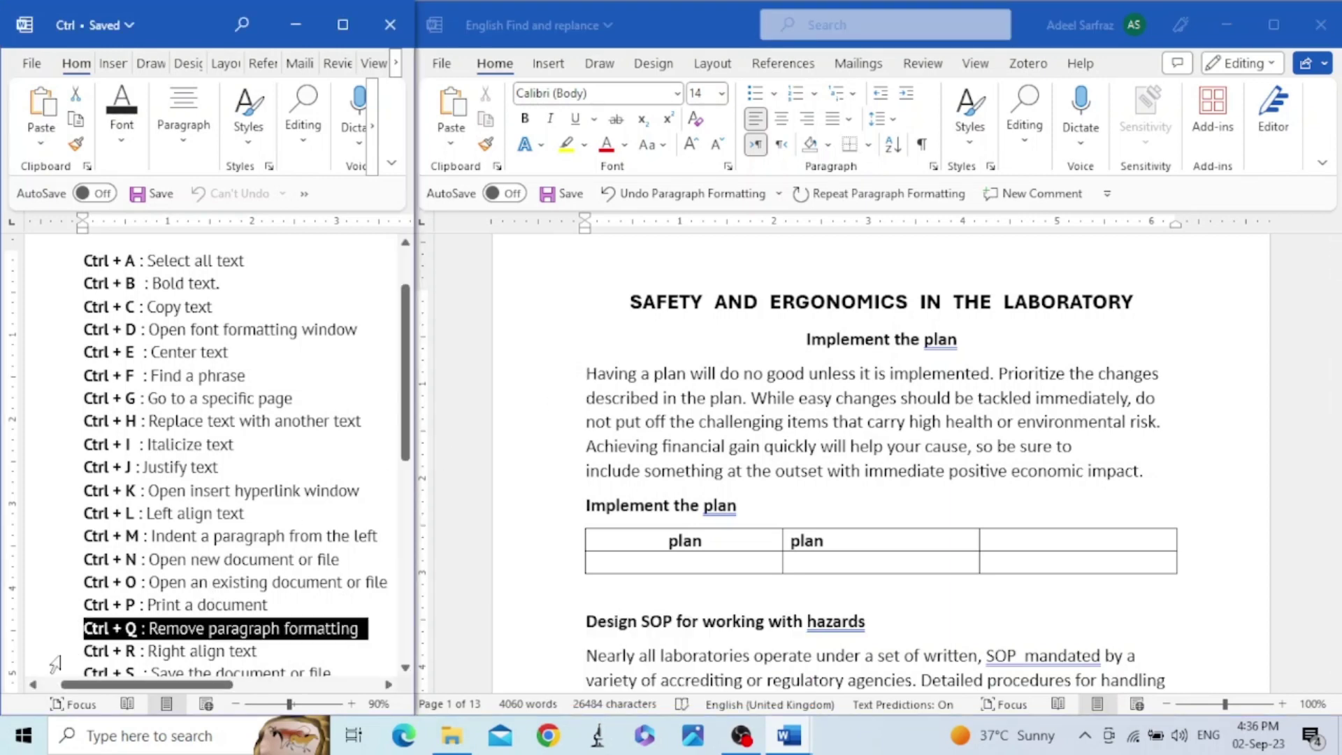
click(44, 657)
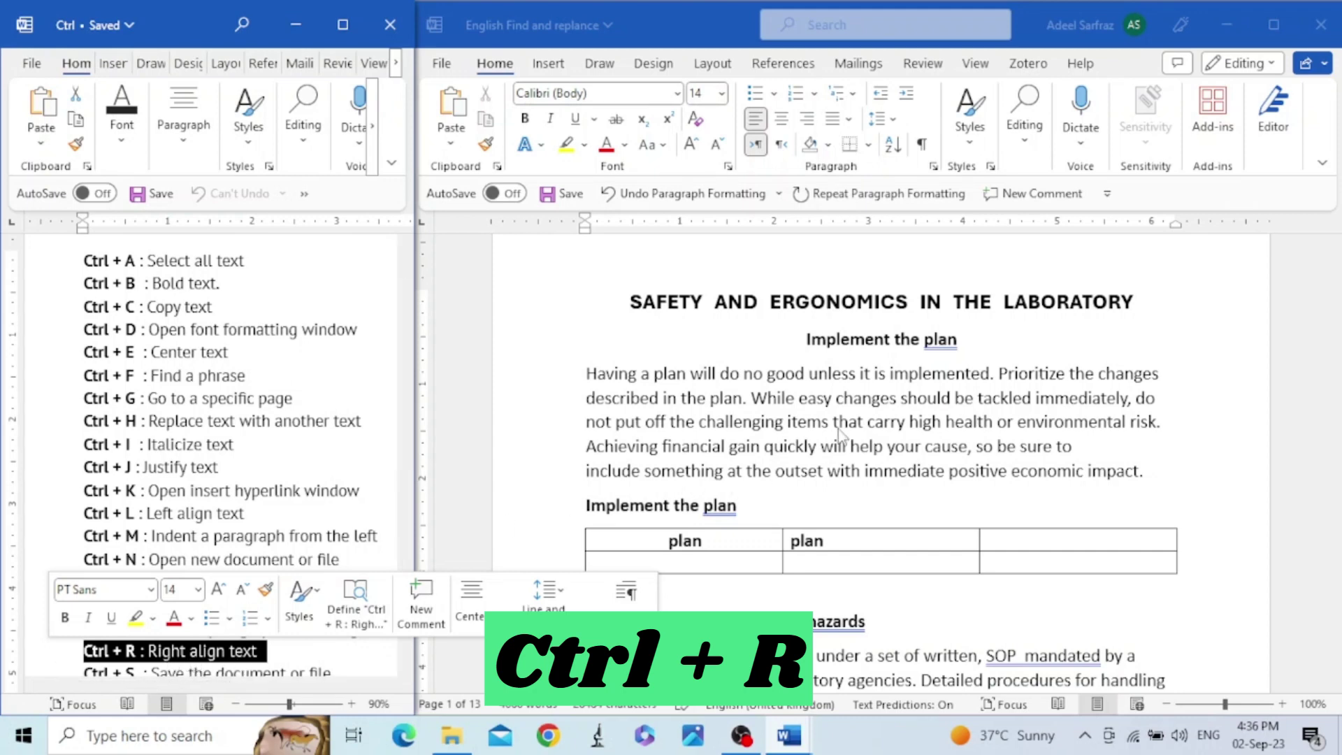
Step: Right-align the 'Having a plan' paragraph with Ctrl+R and highlight the Ctrl+R reference line
click(883, 409)
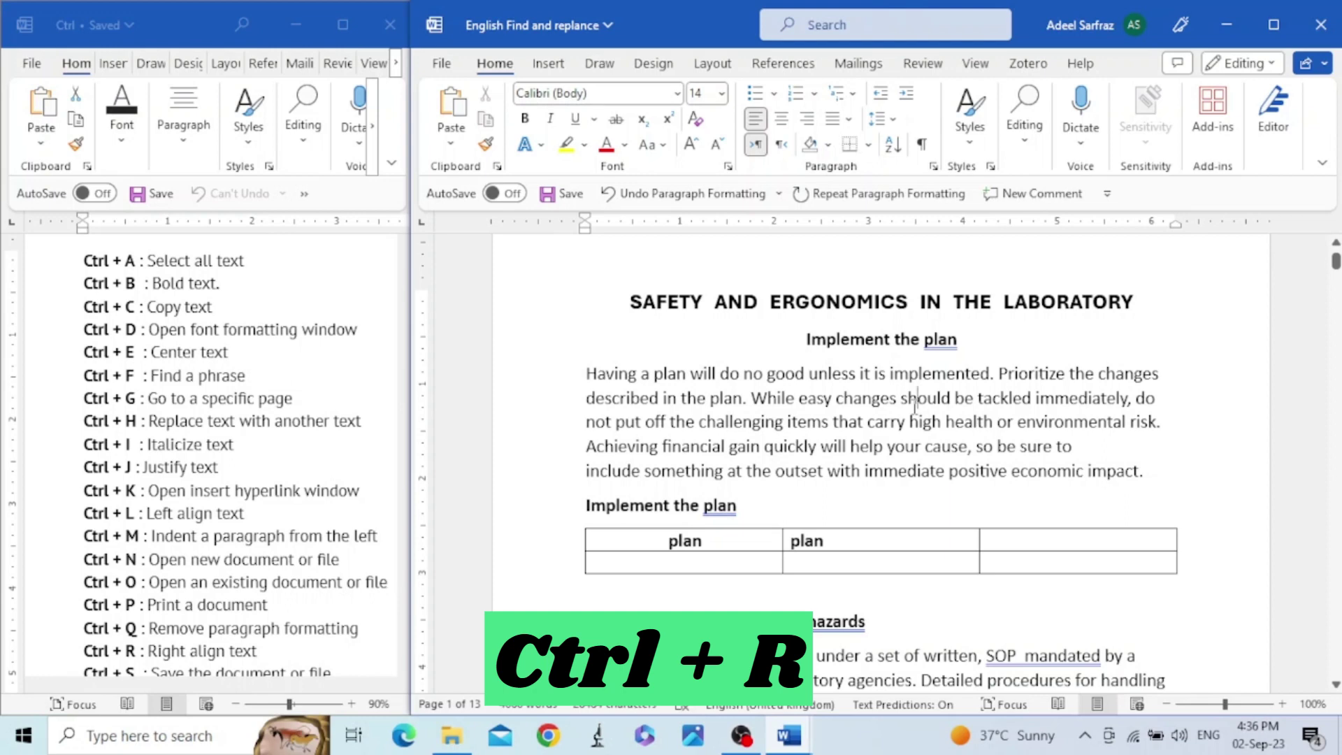
key(ctrl+r)
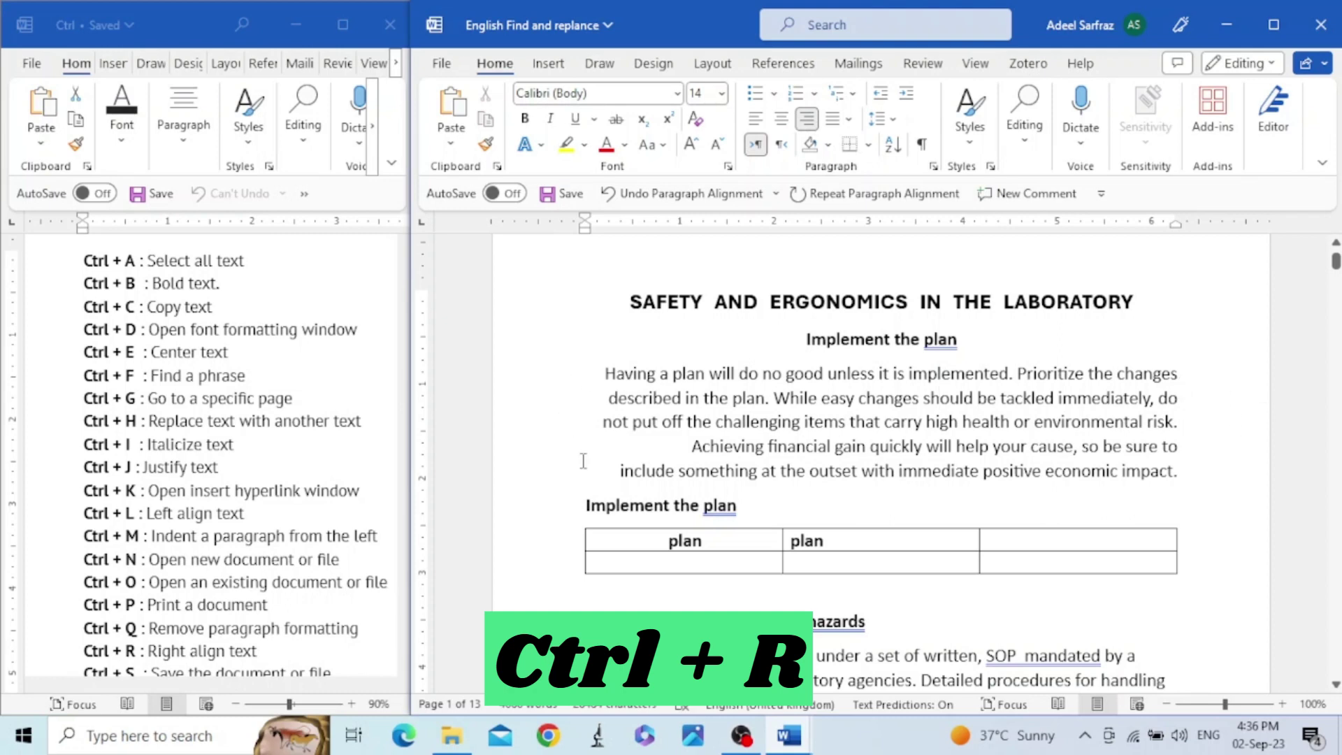
triple_click(171, 651)
scroll(168, 633, down, 1)
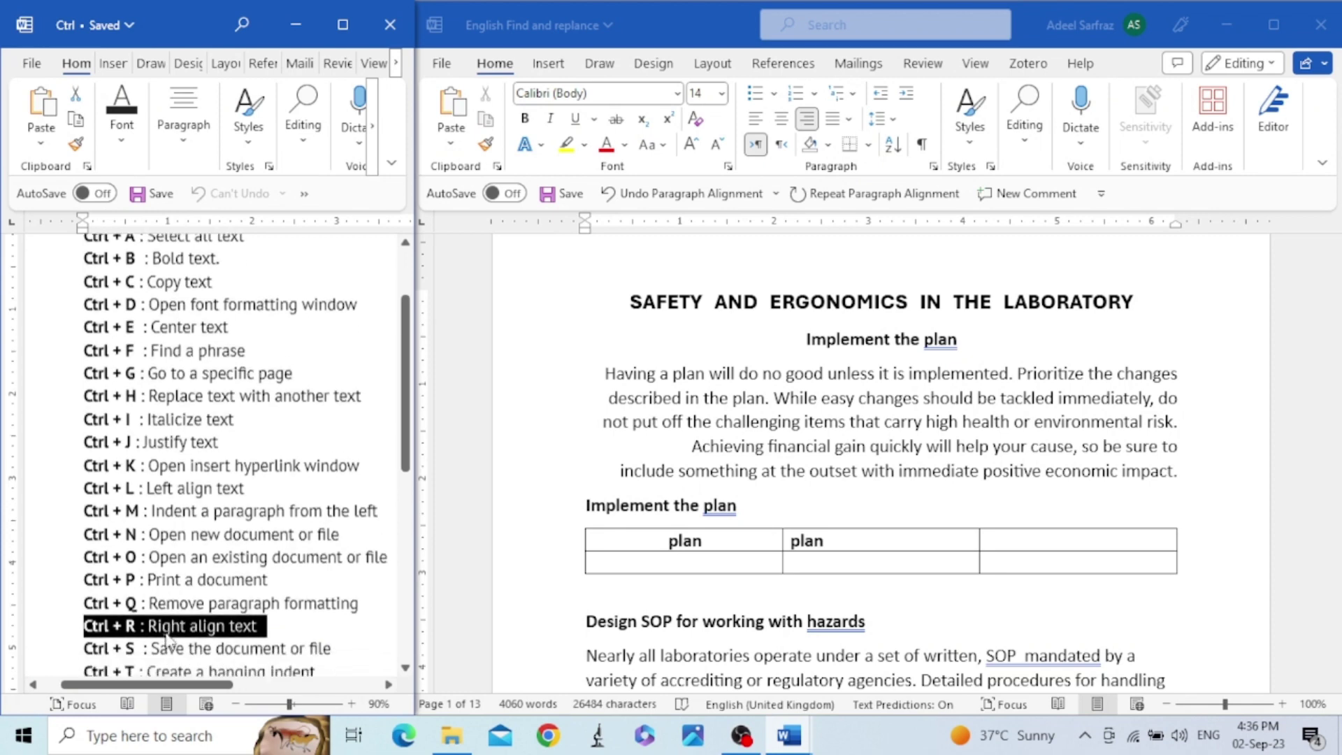
Step: Save the laboratory safety document with Ctrl+S
click(58, 650)
click(782, 437)
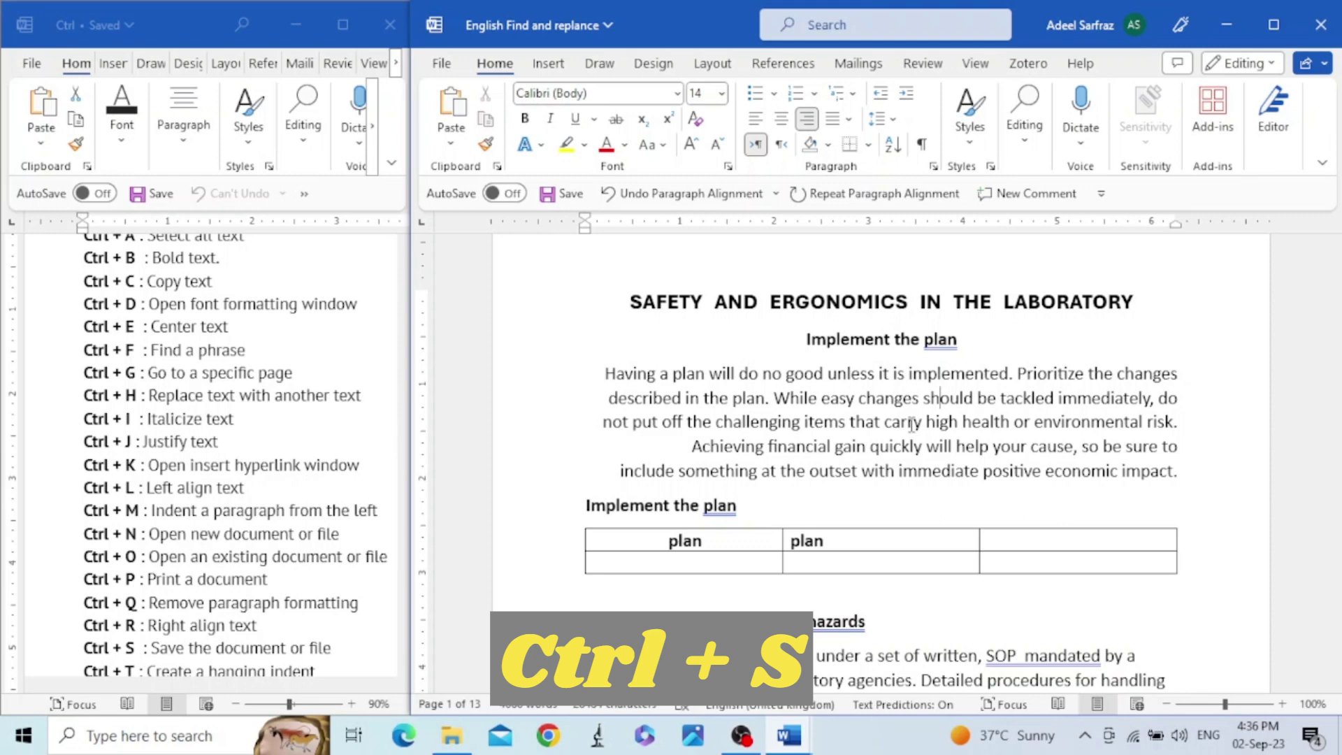
key(ctrl+s)
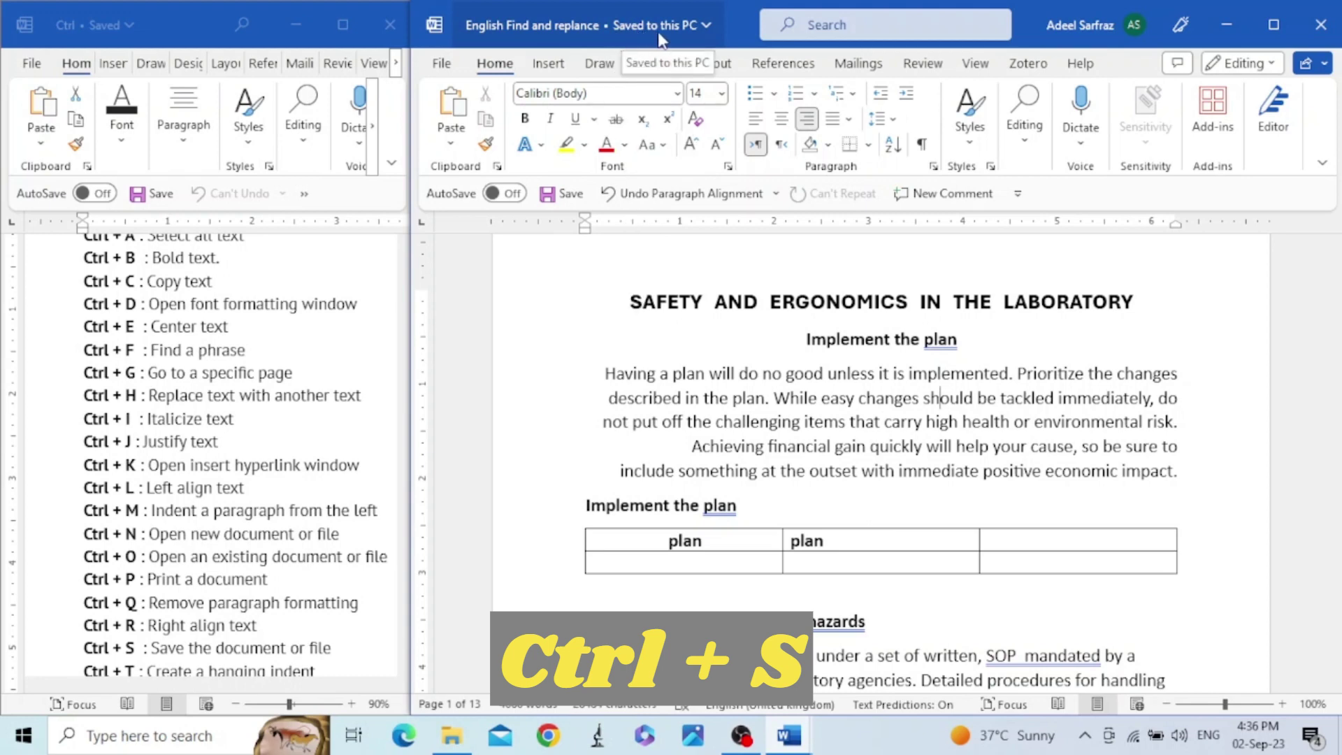
Step: Highlight the save document line, then the hanging indent line, in the shortcut reference
click(339, 512)
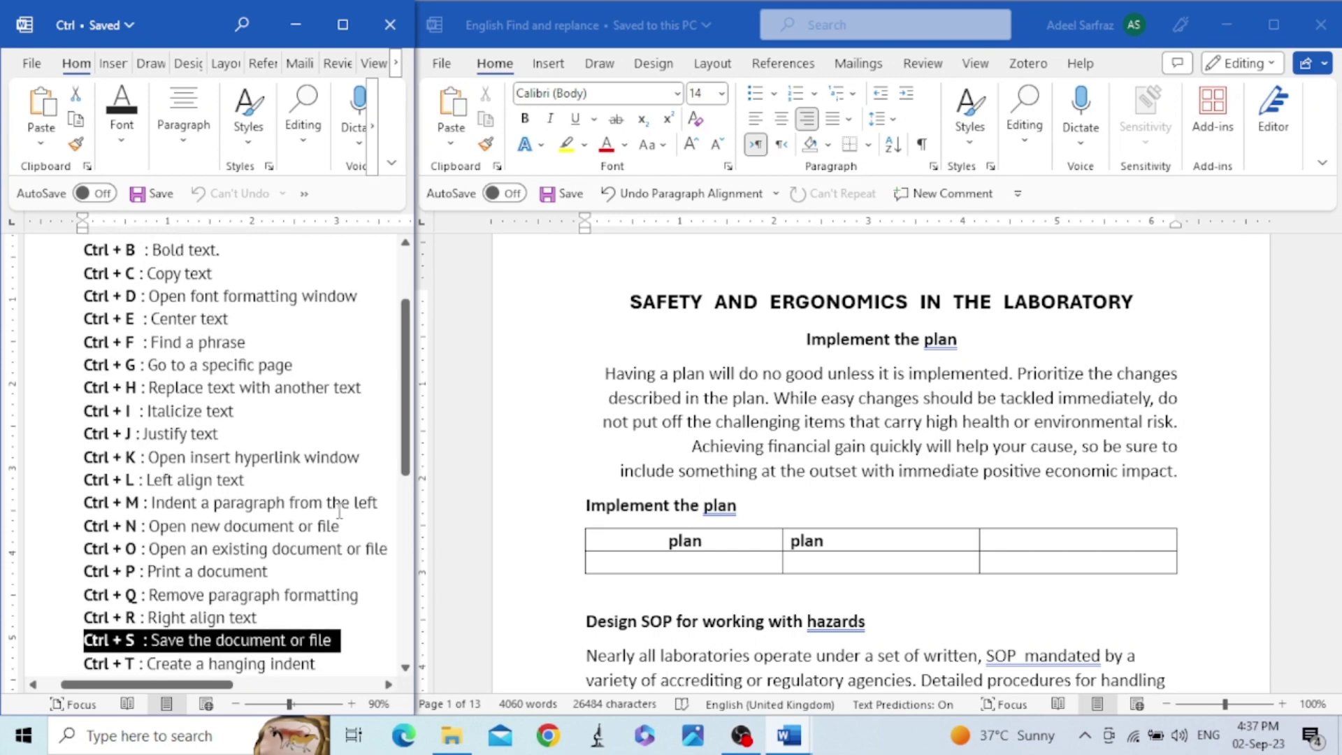
scroll(340, 513, down, 1)
scroll(340, 513, down, 1)
click(63, 623)
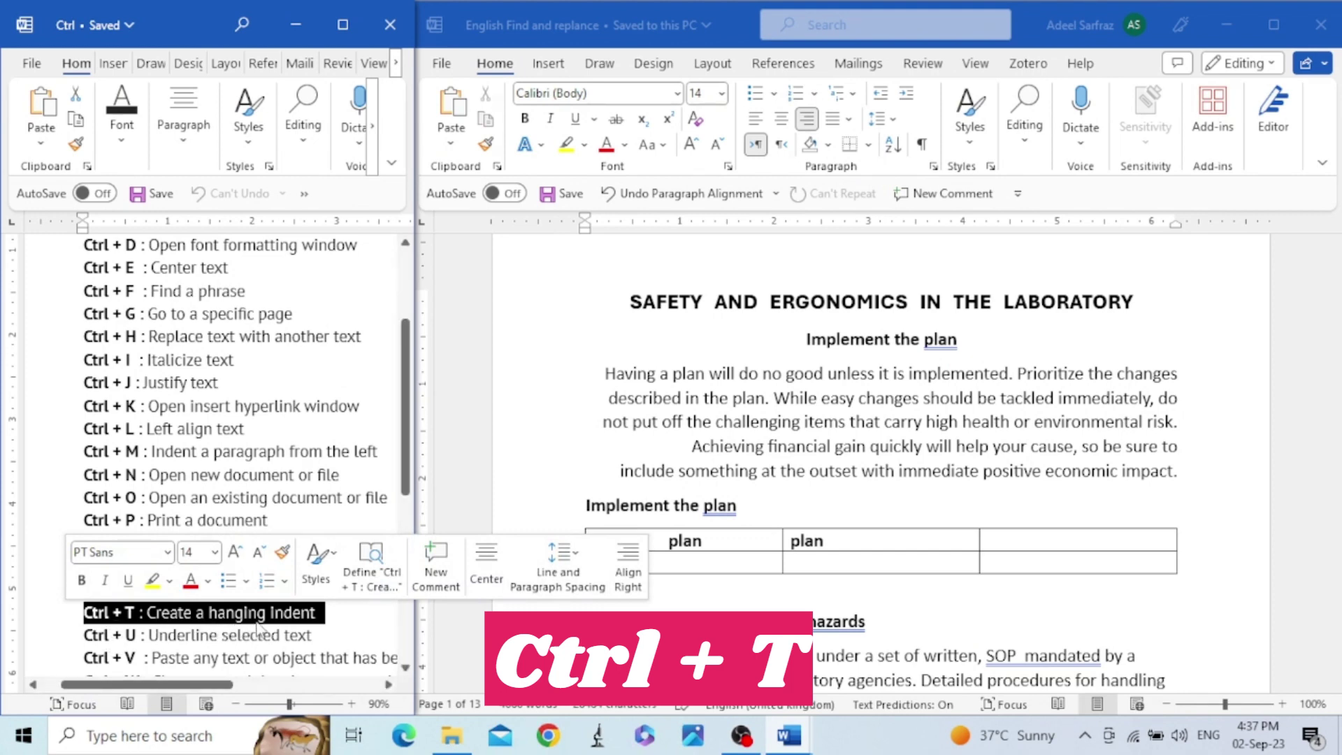
Step: Justify the 'Having a plan' paragraph, give it a hanging indent, and select the Ctrl+T reference line
click(605, 377)
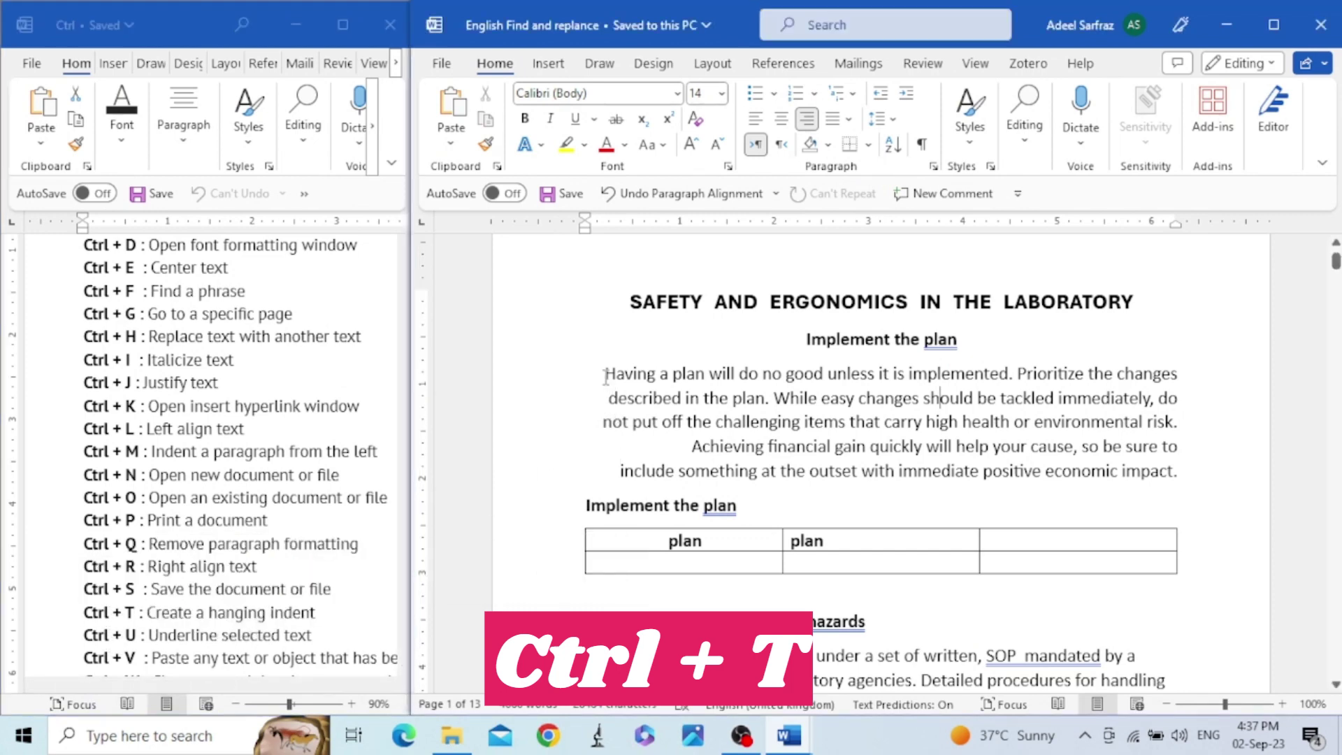
key(ctrl+j)
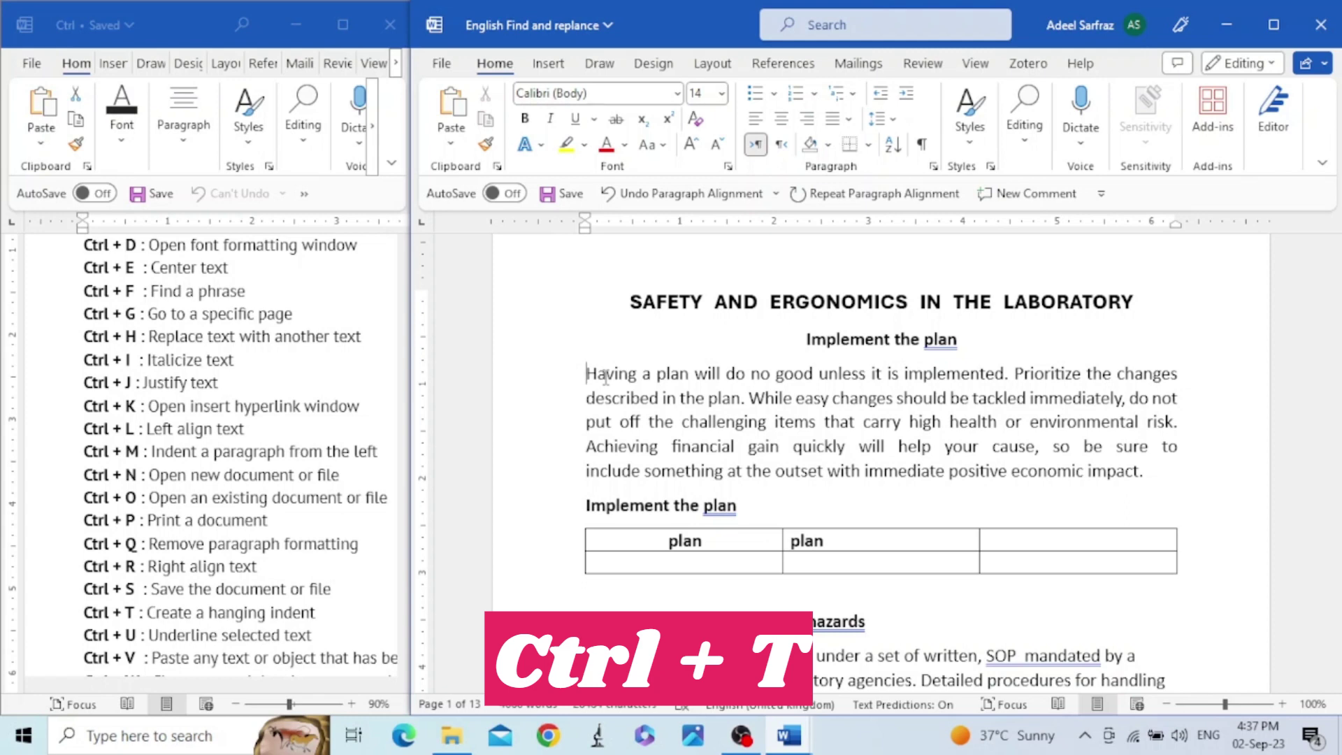
key(ctrl+t)
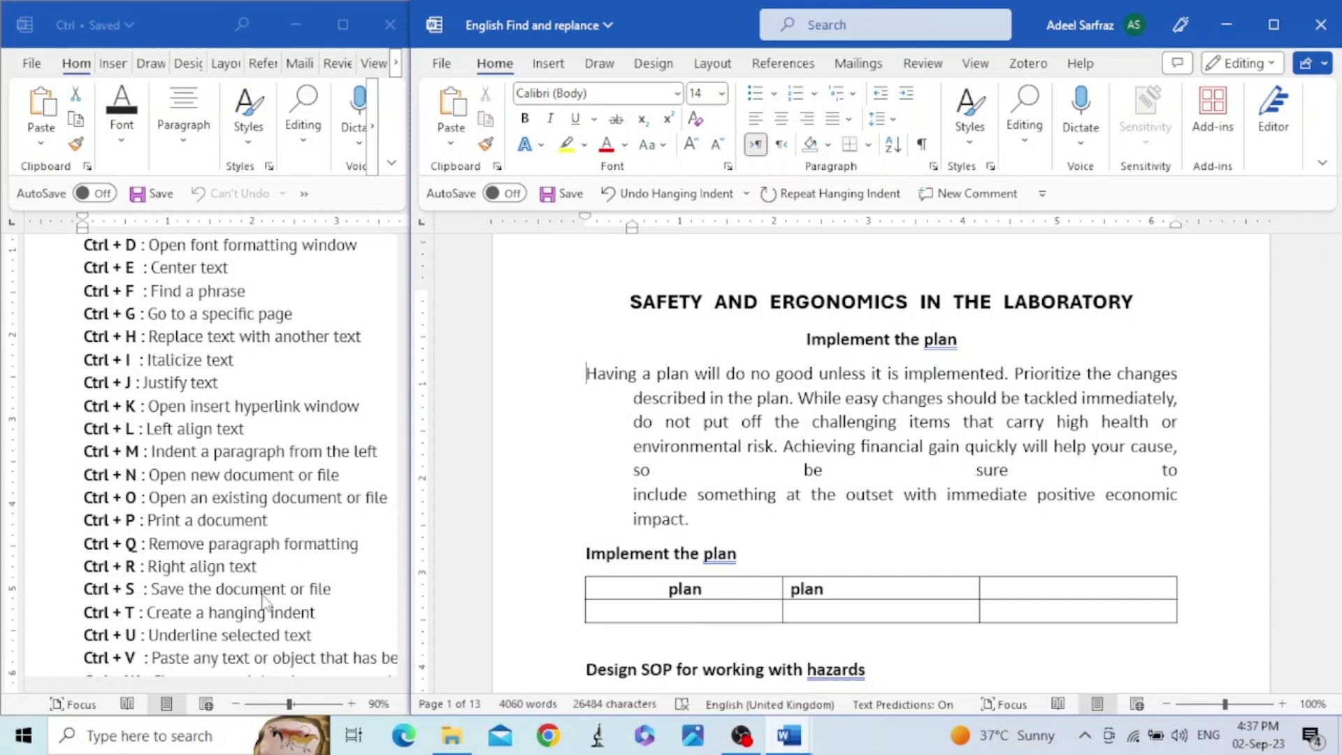
triple_click(265, 614)
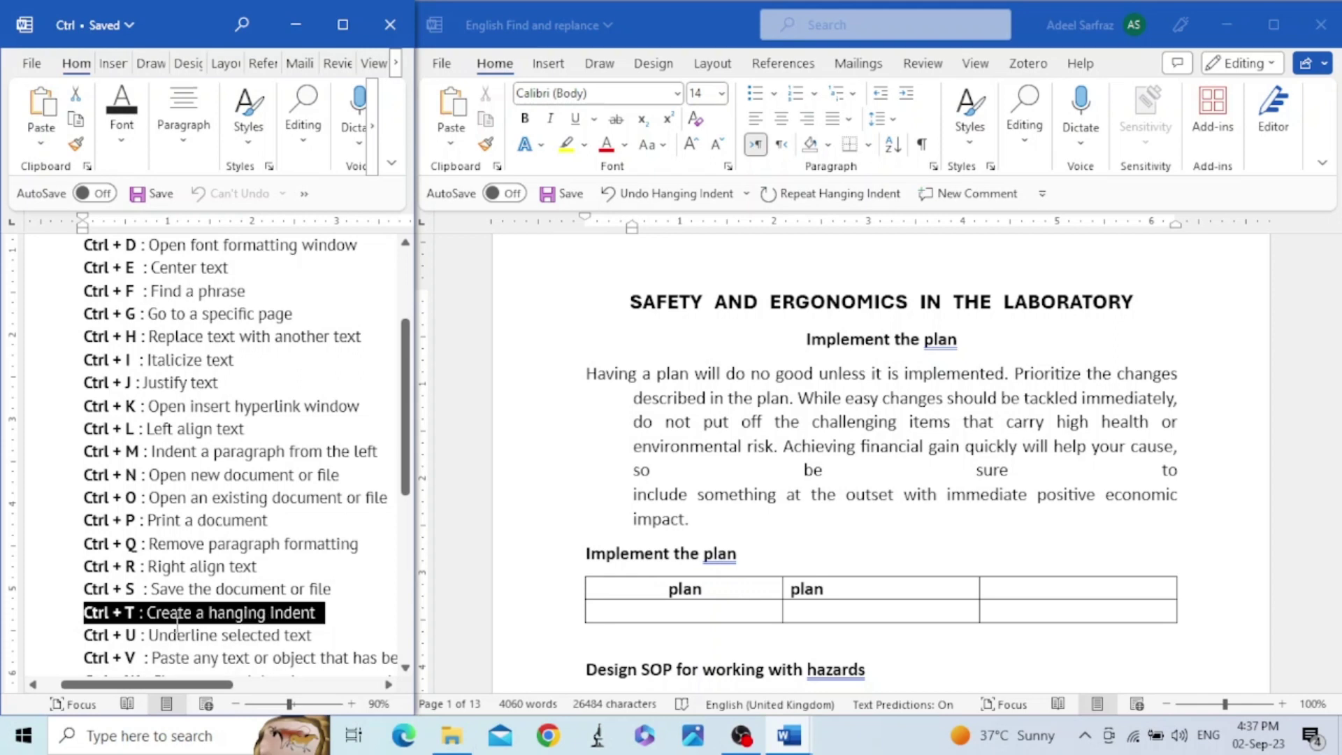
Step: Mark the underline line in the reference and underline the word 'health' with Ctrl+U
click(64, 638)
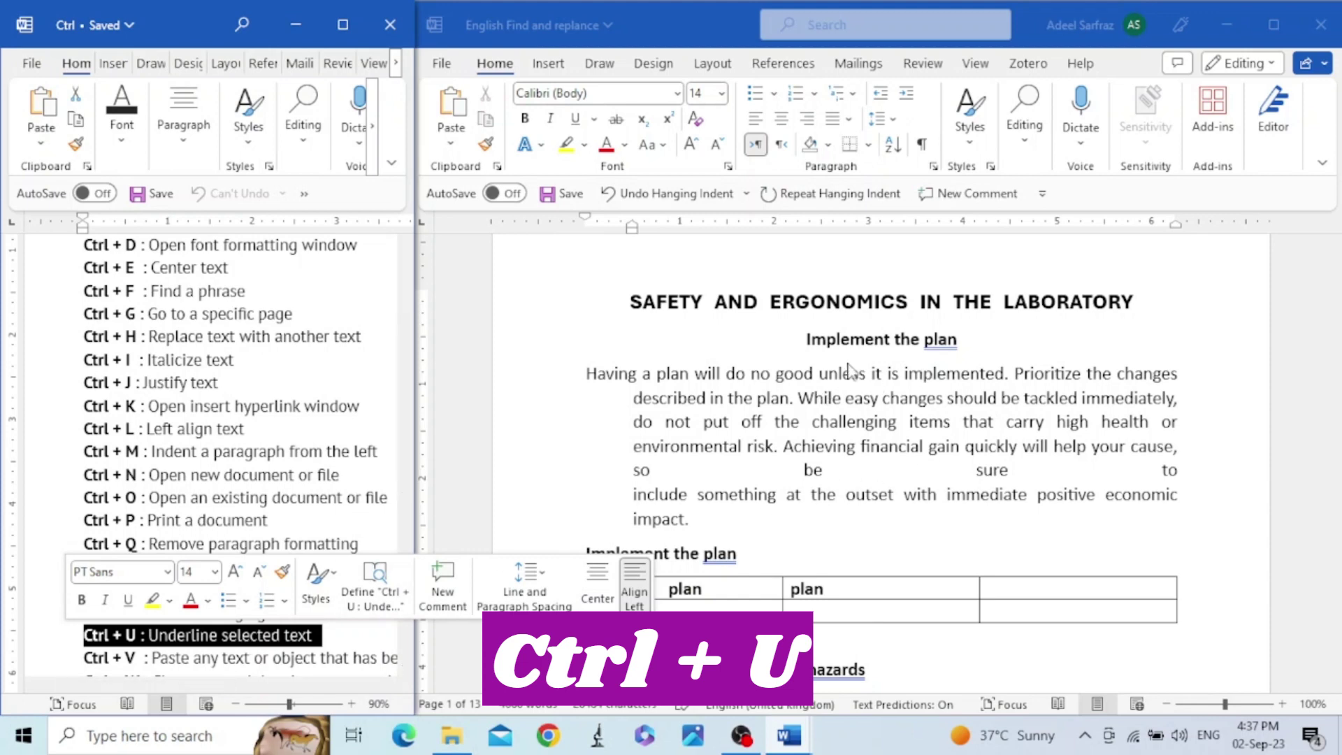
key(alt+Tab)
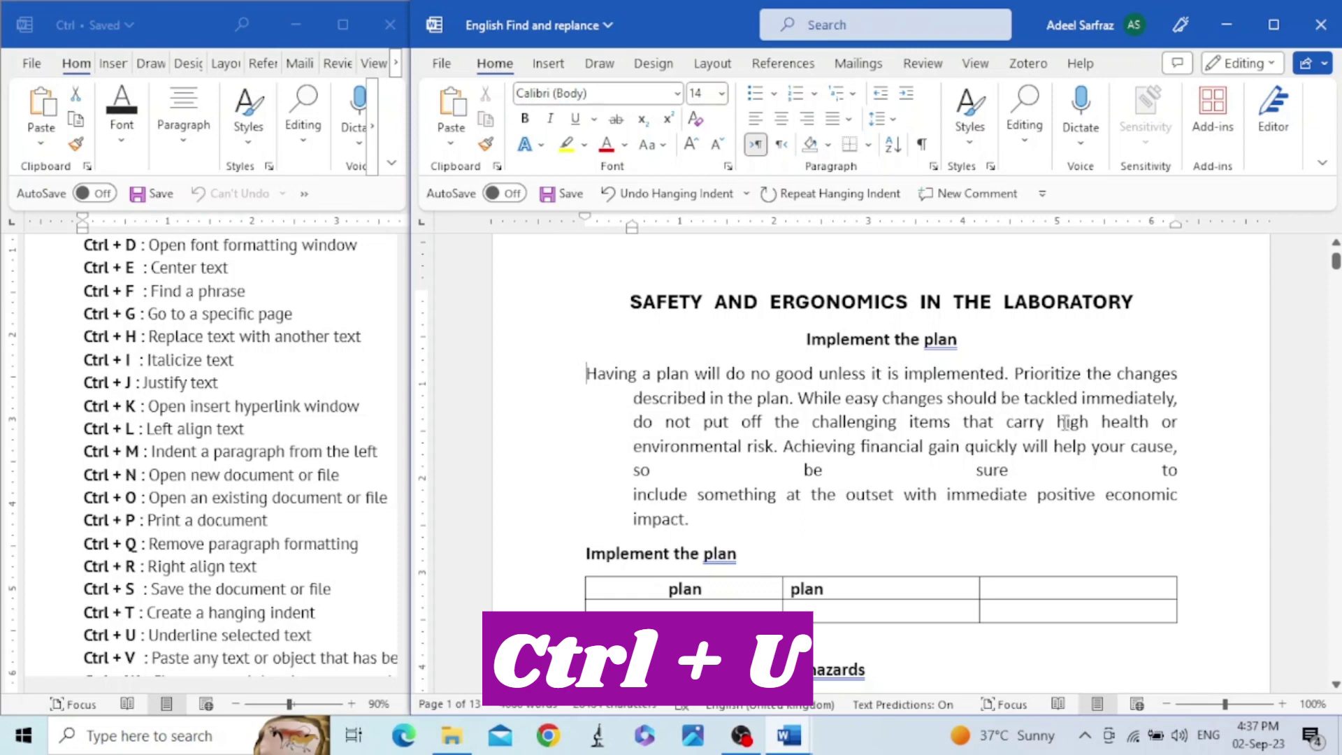
click(1123, 421)
key(ctrl+u)
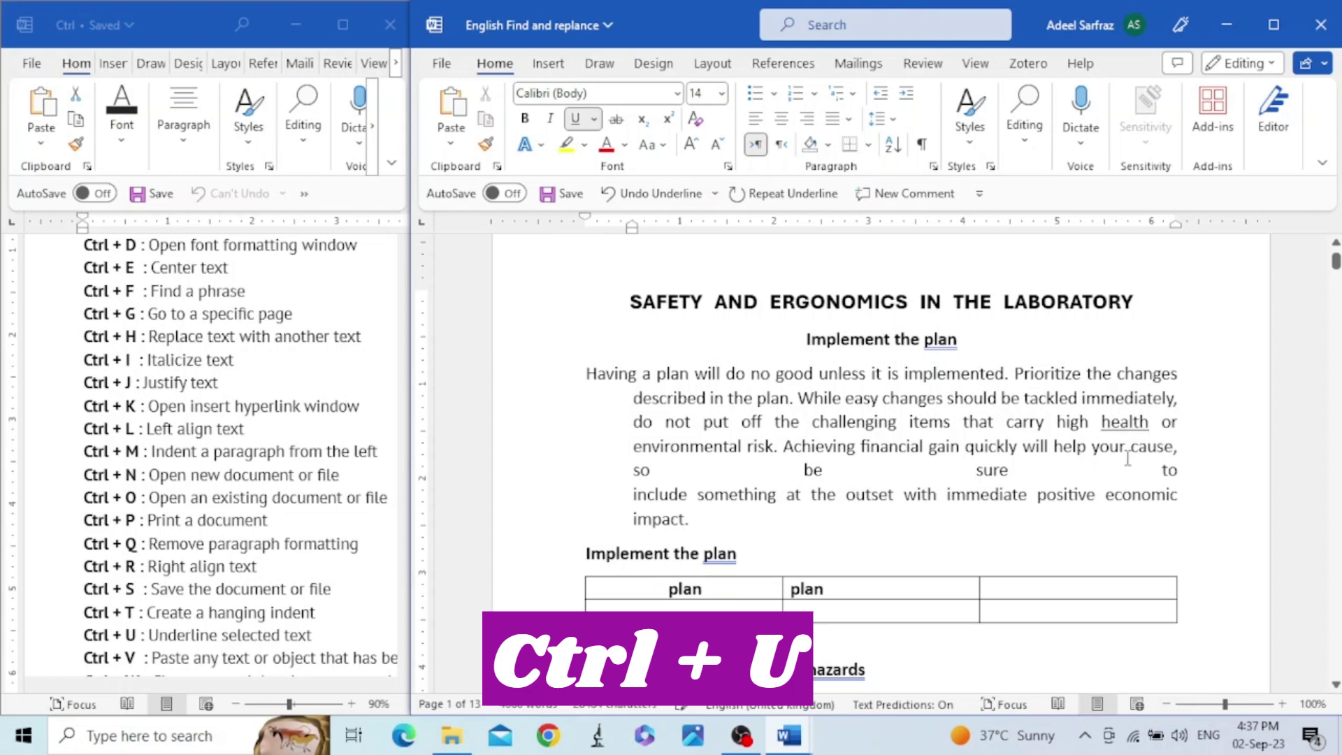
Step: Underline the first paragraph and remove it, via Ctrl+U and then the ribbon Underline button
drag(549, 382, 570, 525)
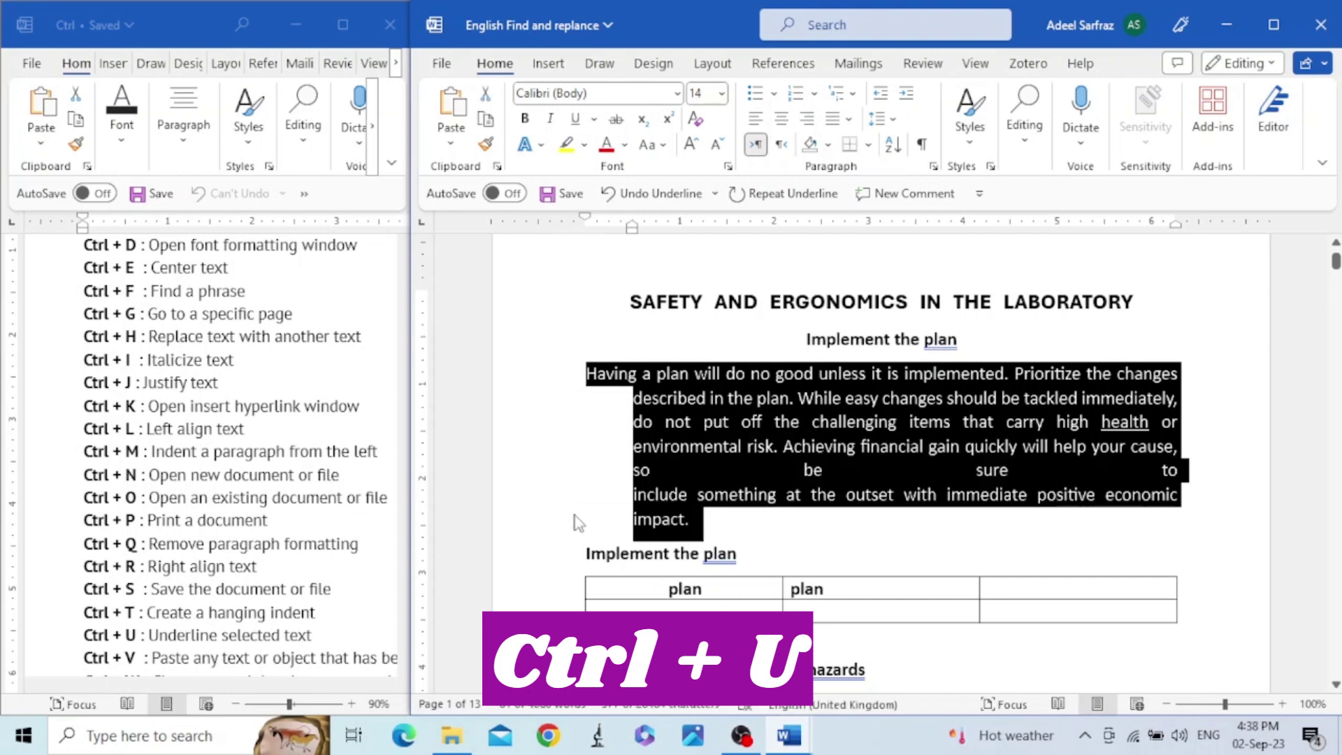
key(ctrl+u)
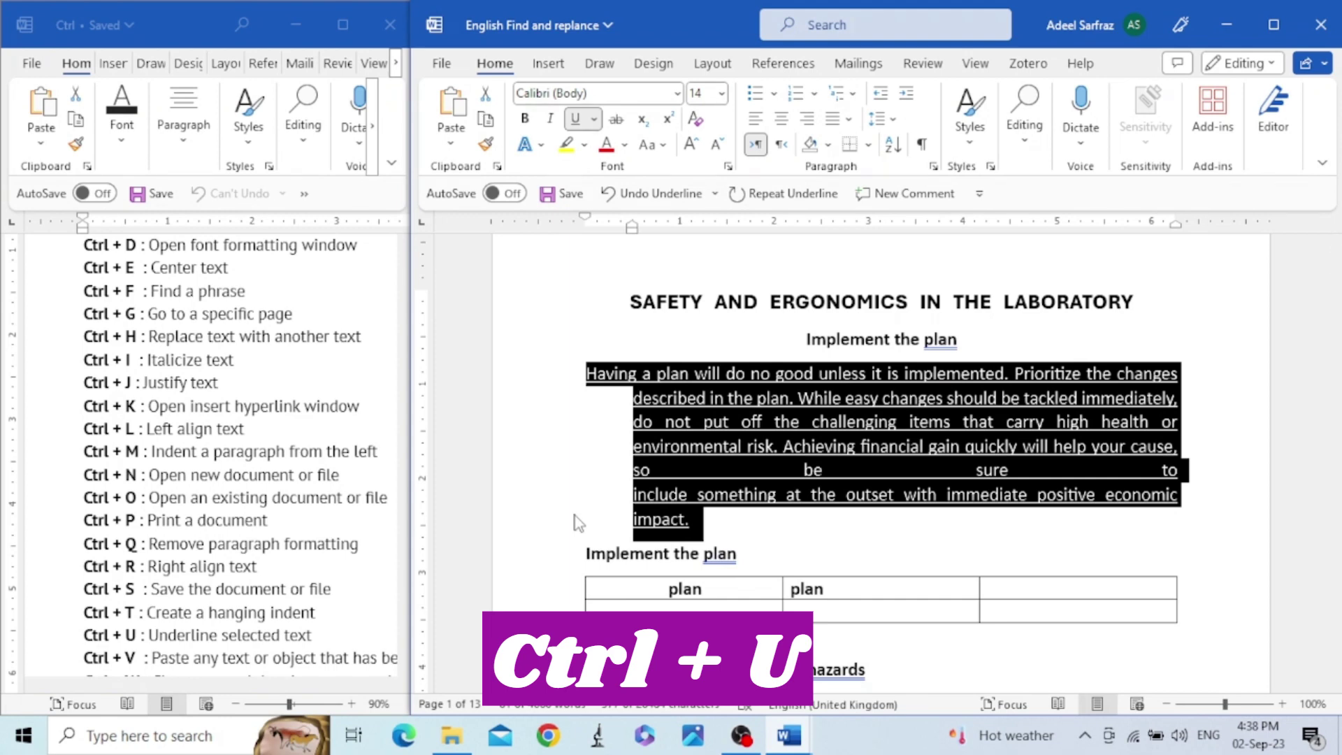
key(ctrl+u)
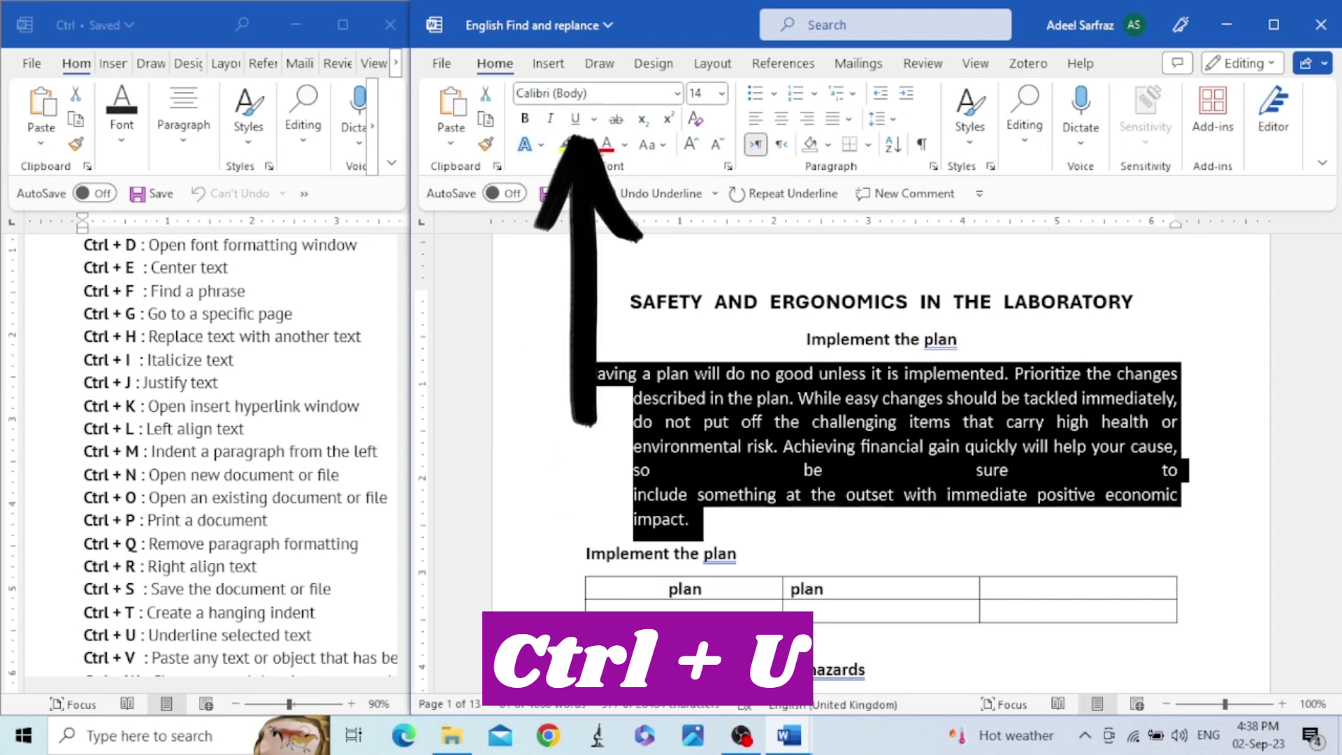
click(577, 123)
click(577, 123)
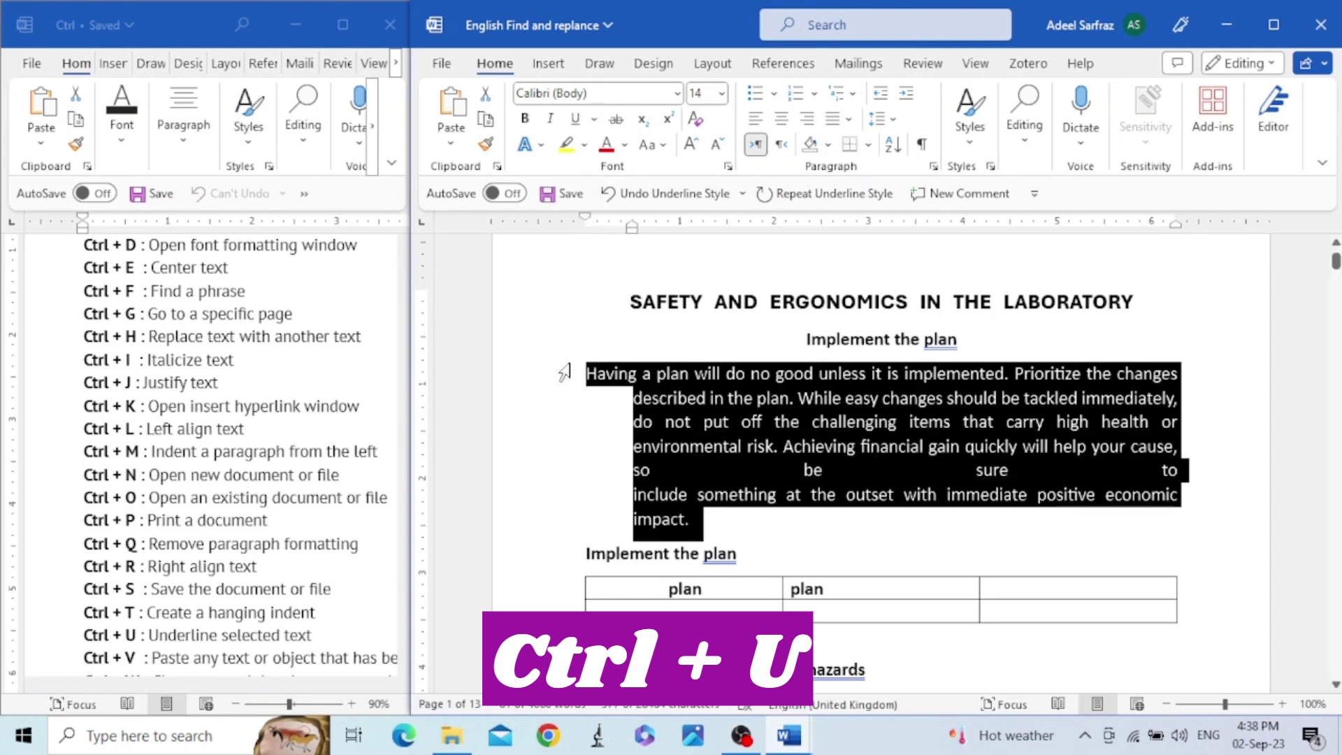
Step: Delete the stray line break before 'include' and mark the underline line in the reference
click(629, 503)
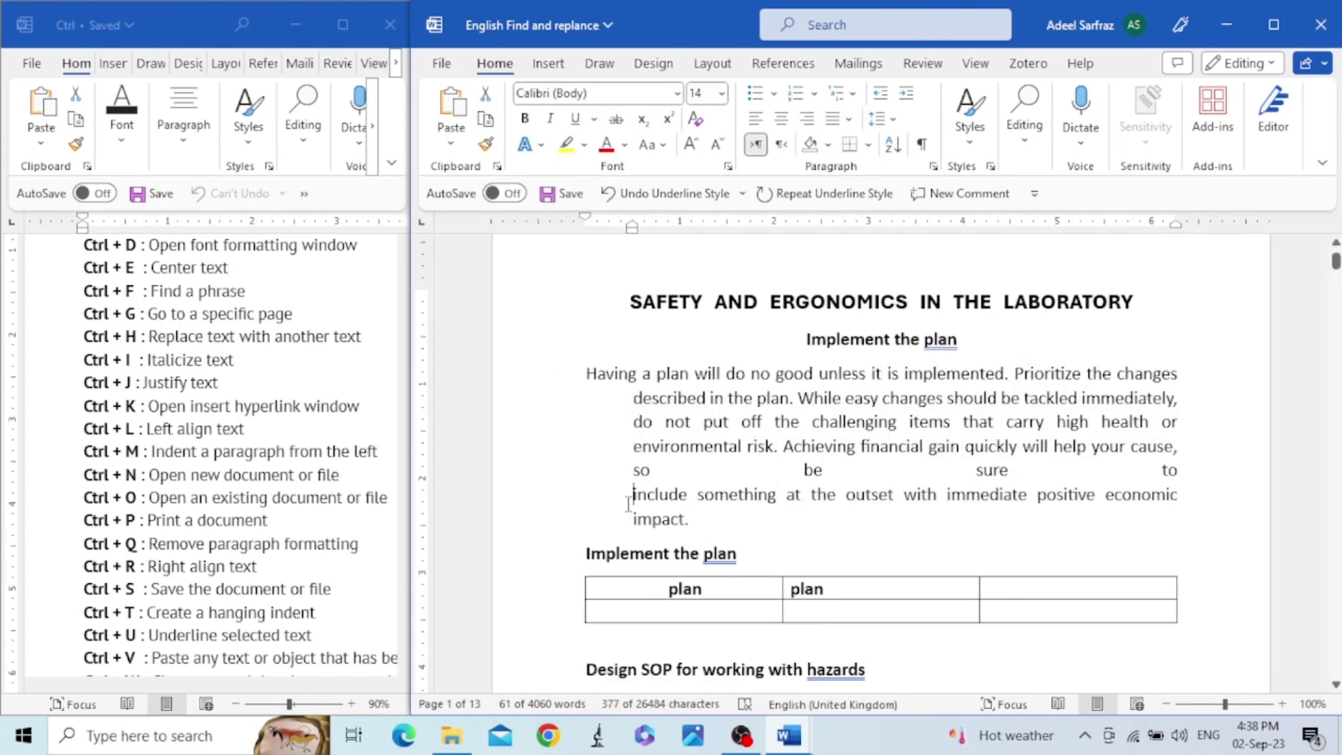
key(BackSpace)
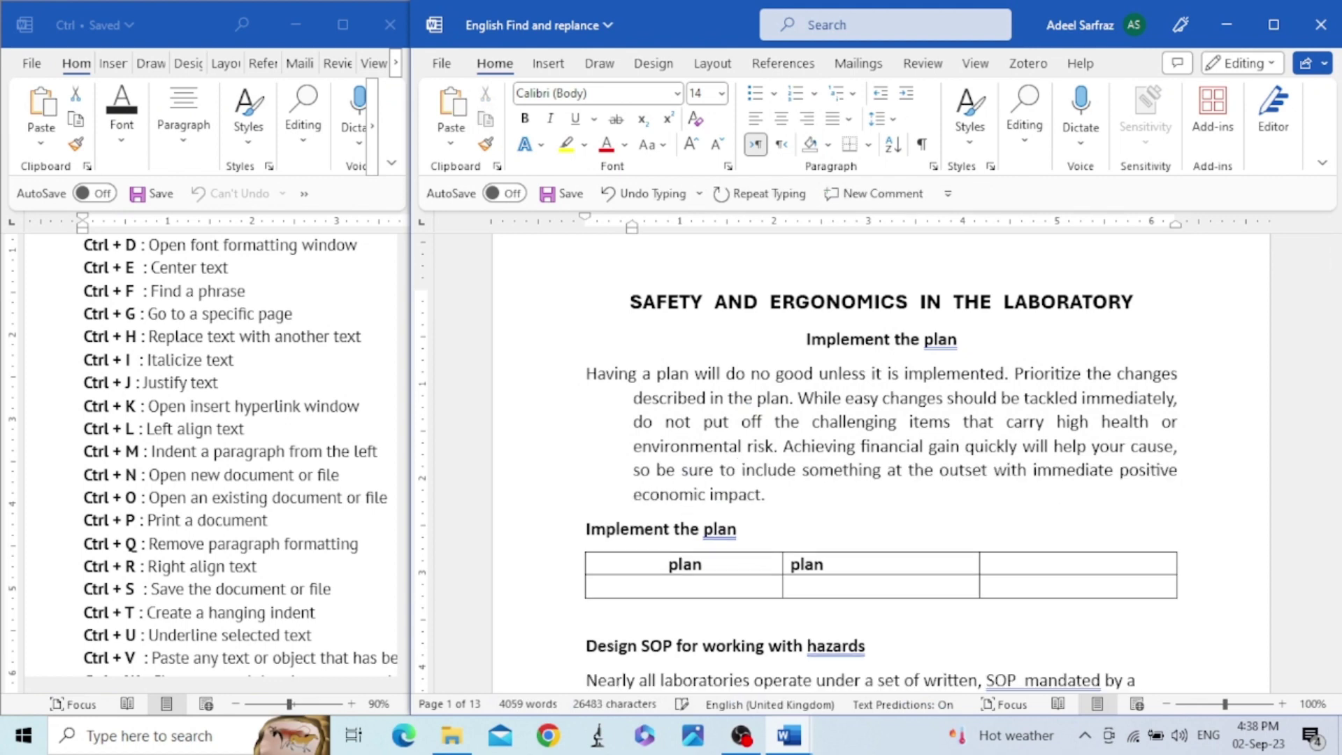
click(199, 606)
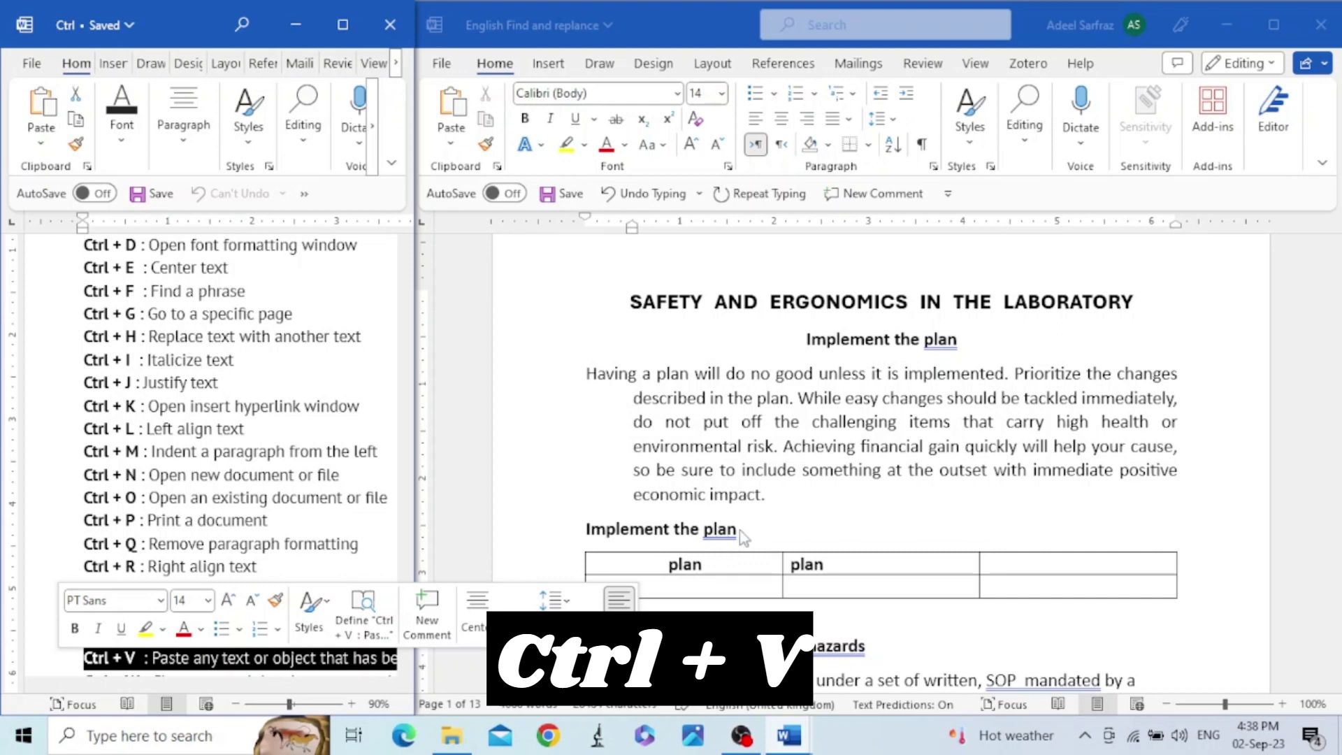
Step: Select and copy the words 'financial gain' in the safety document
click(869, 452)
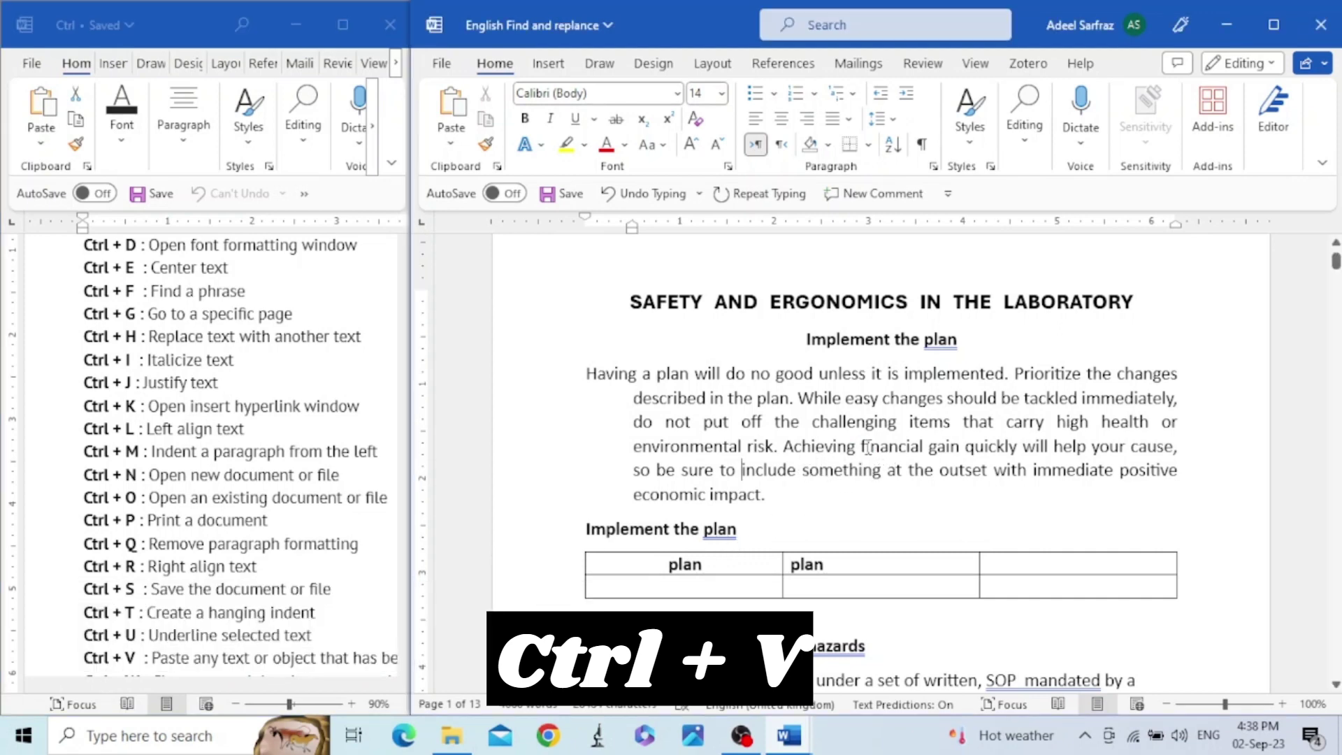
key(ctrl+shift+Right)
key(ctrl+shift+Right)
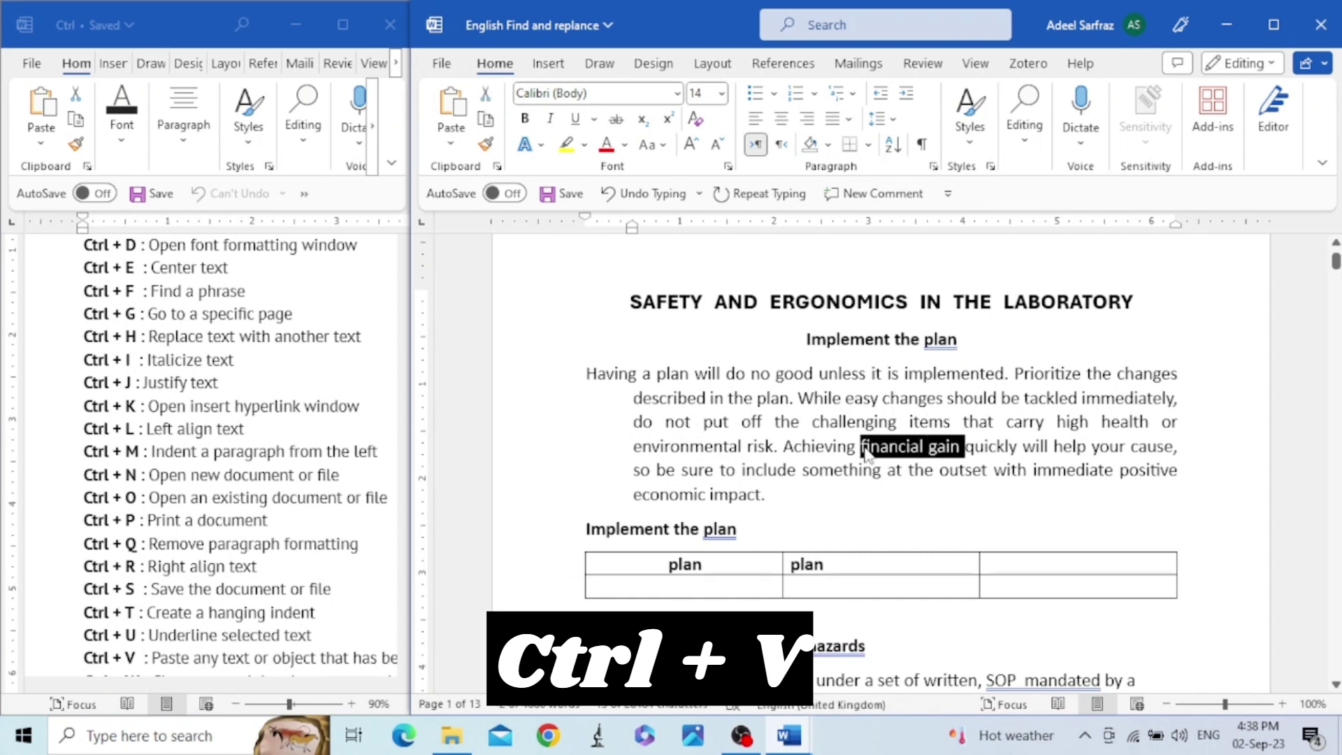
key(ctrl+c)
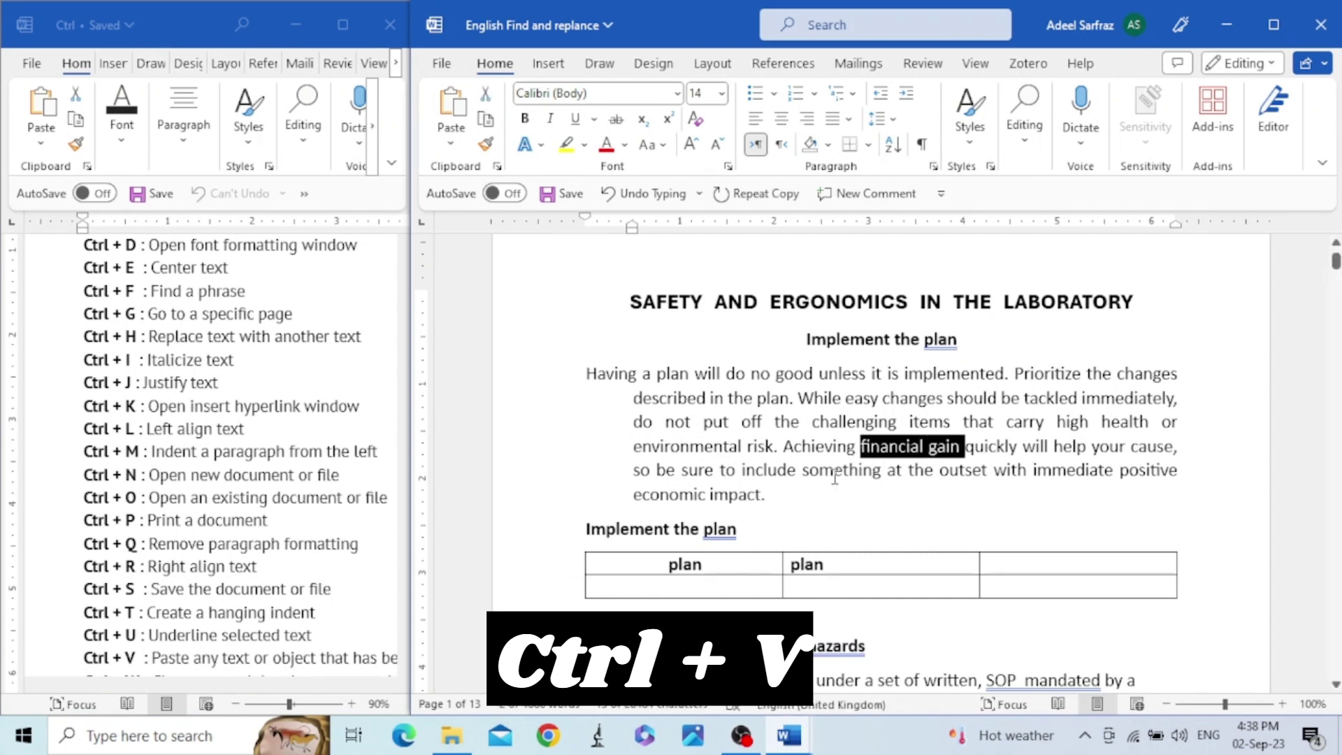
click(795, 502)
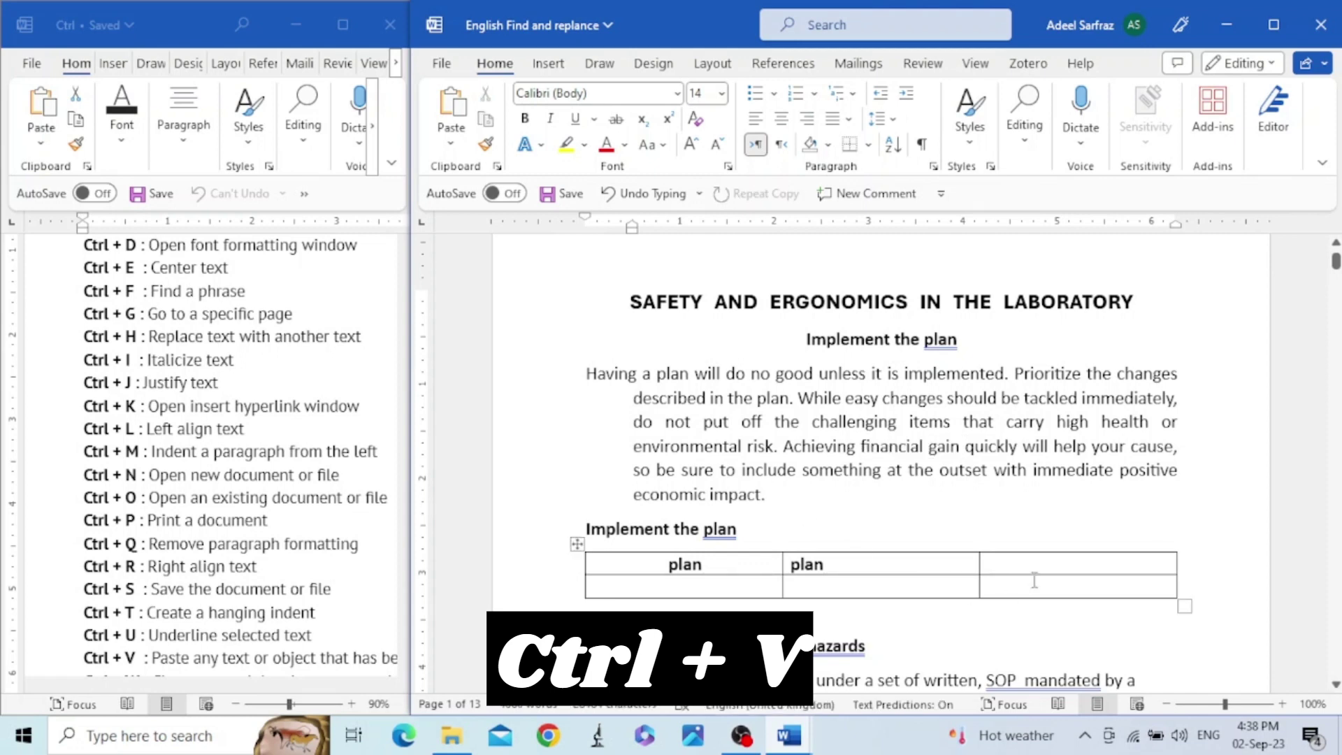
Step: Paste 'financial gain' into the empty third header cell of the plan table
click(1055, 561)
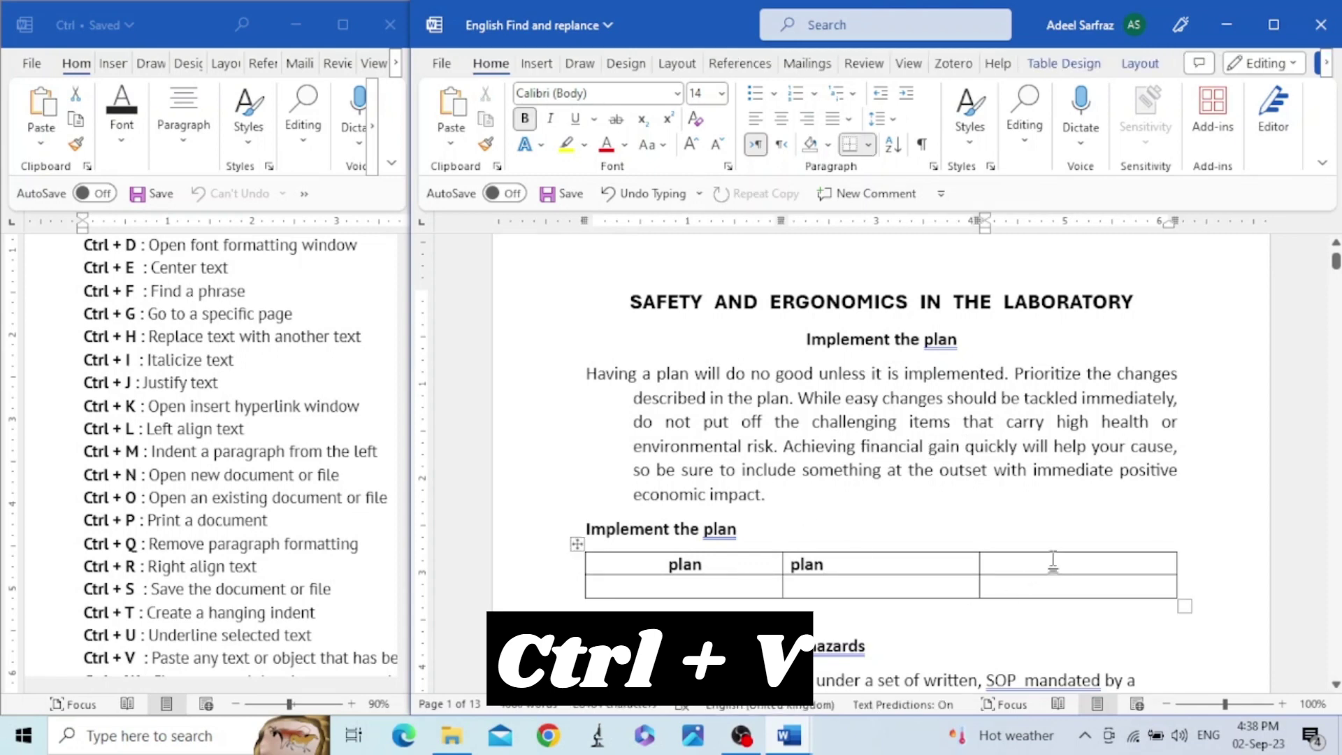
key(ctrl+v)
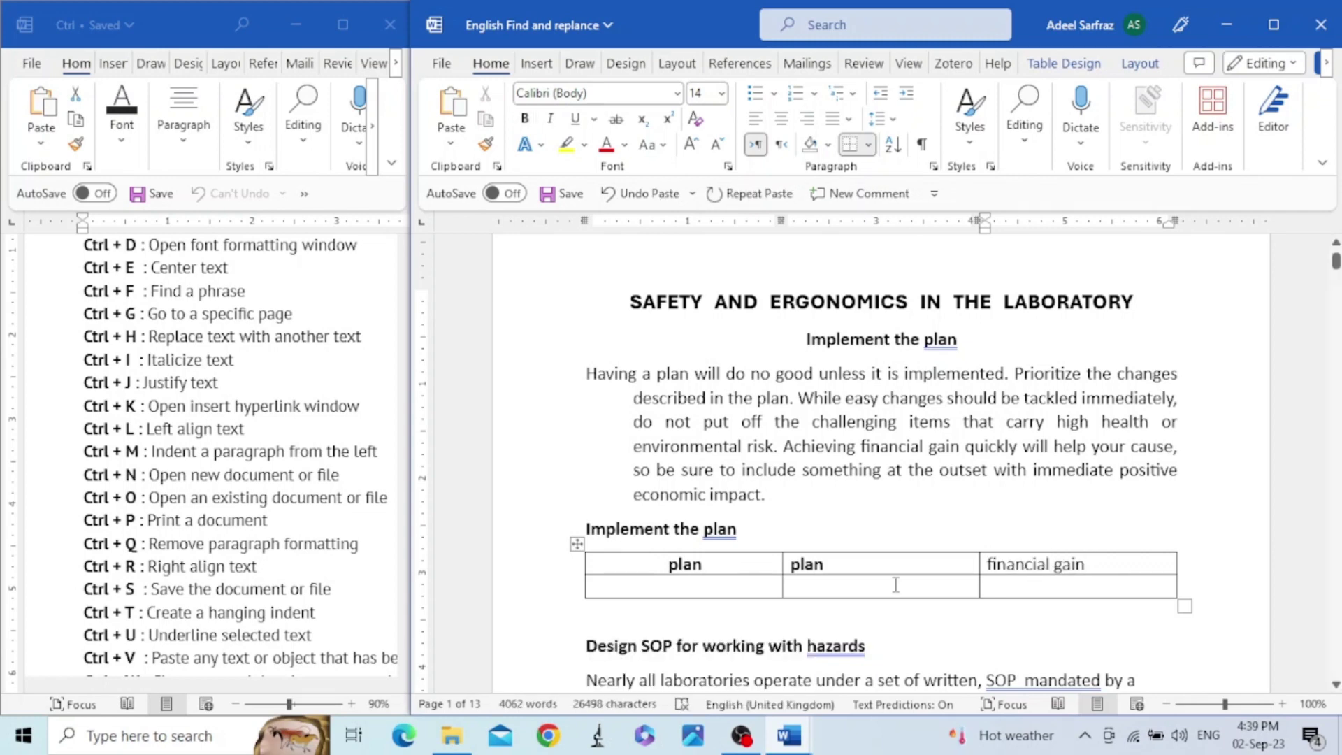
click(301, 622)
scroll(301, 623, down, 2)
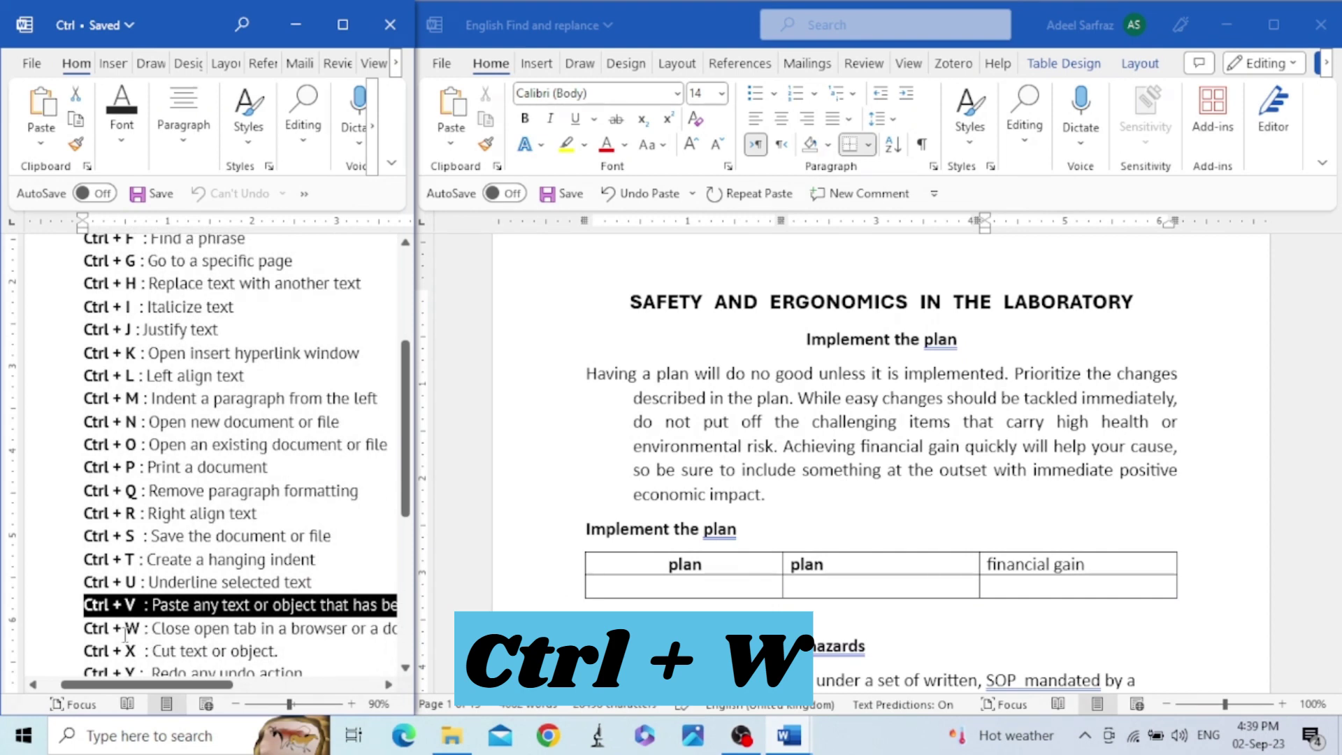
click(69, 629)
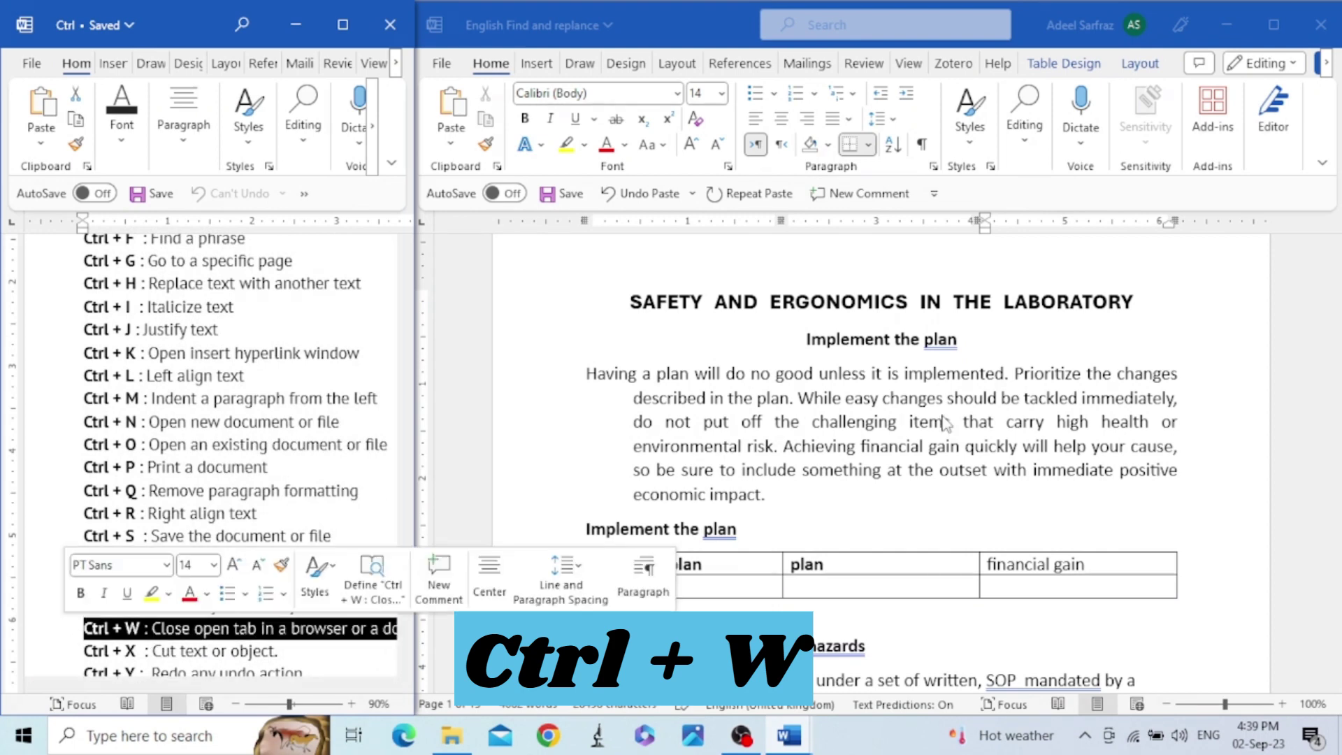
key(alt+Tab)
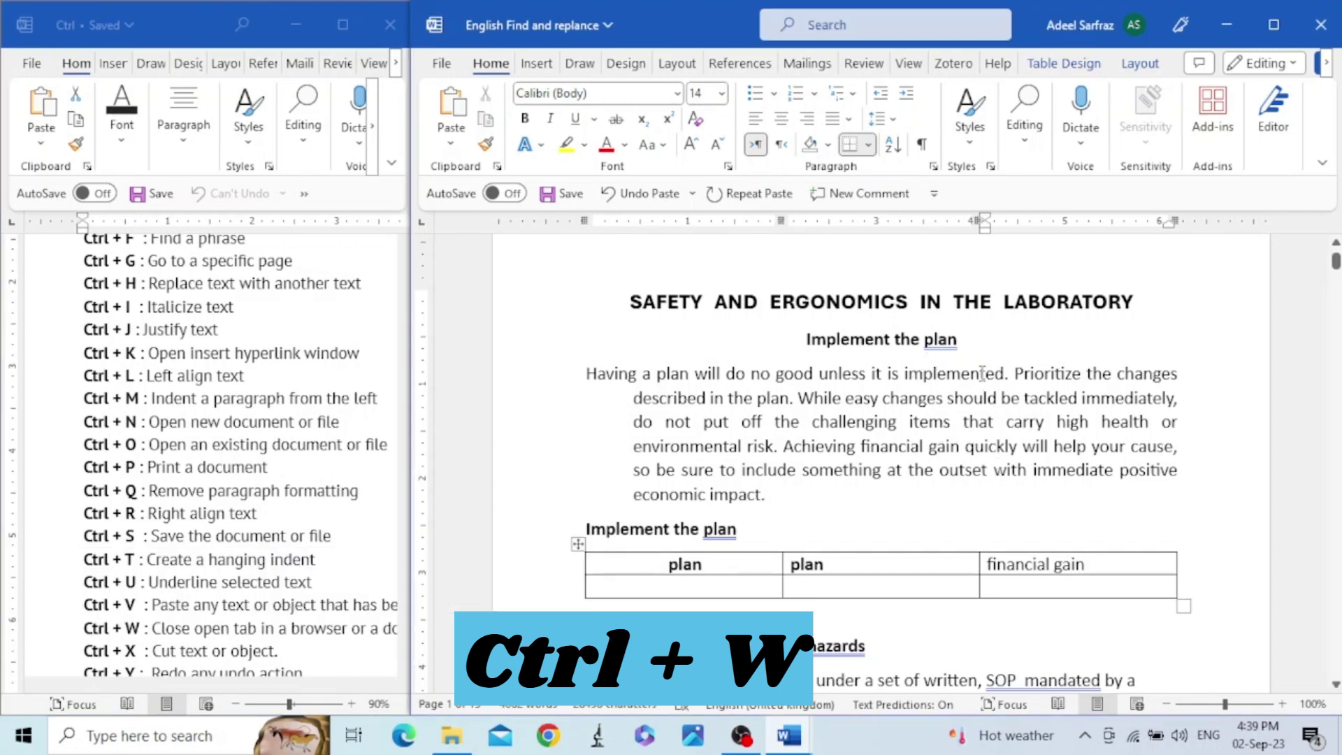
key(ctrl+w)
key(ctrl+w)
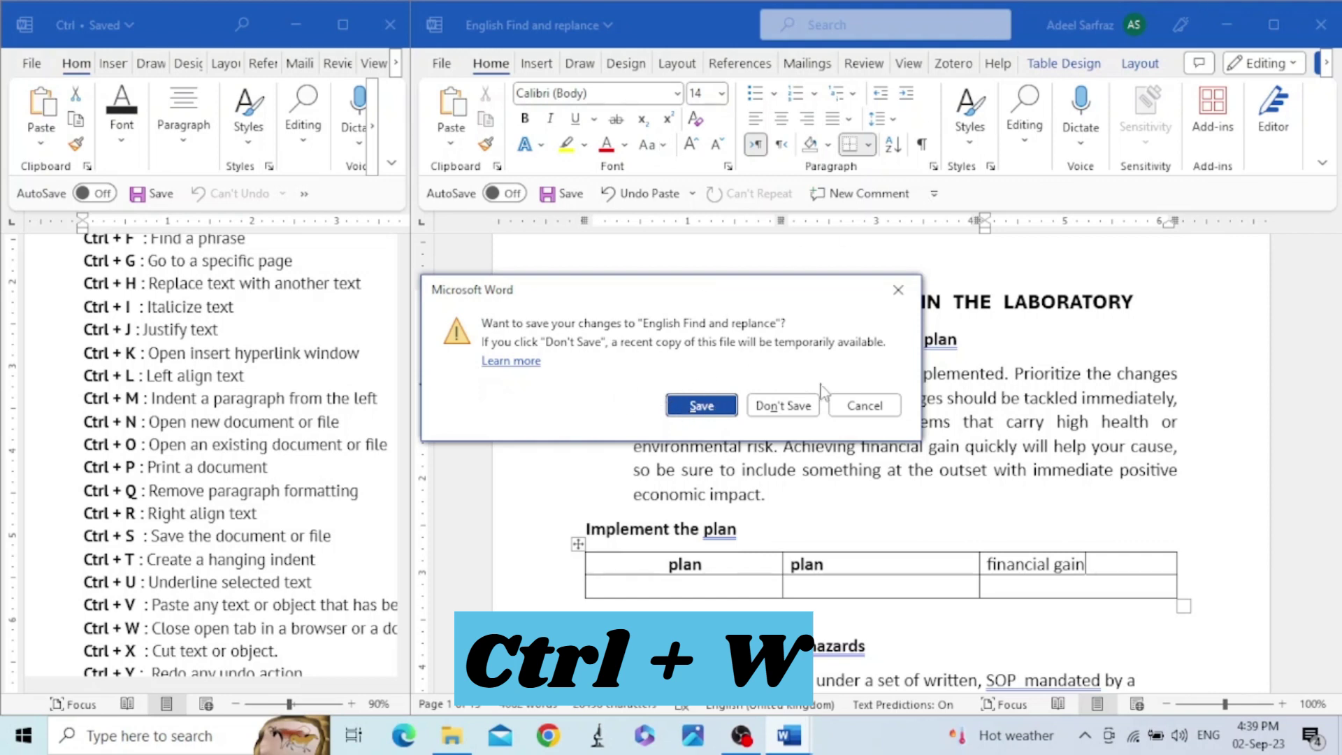
click(898, 291)
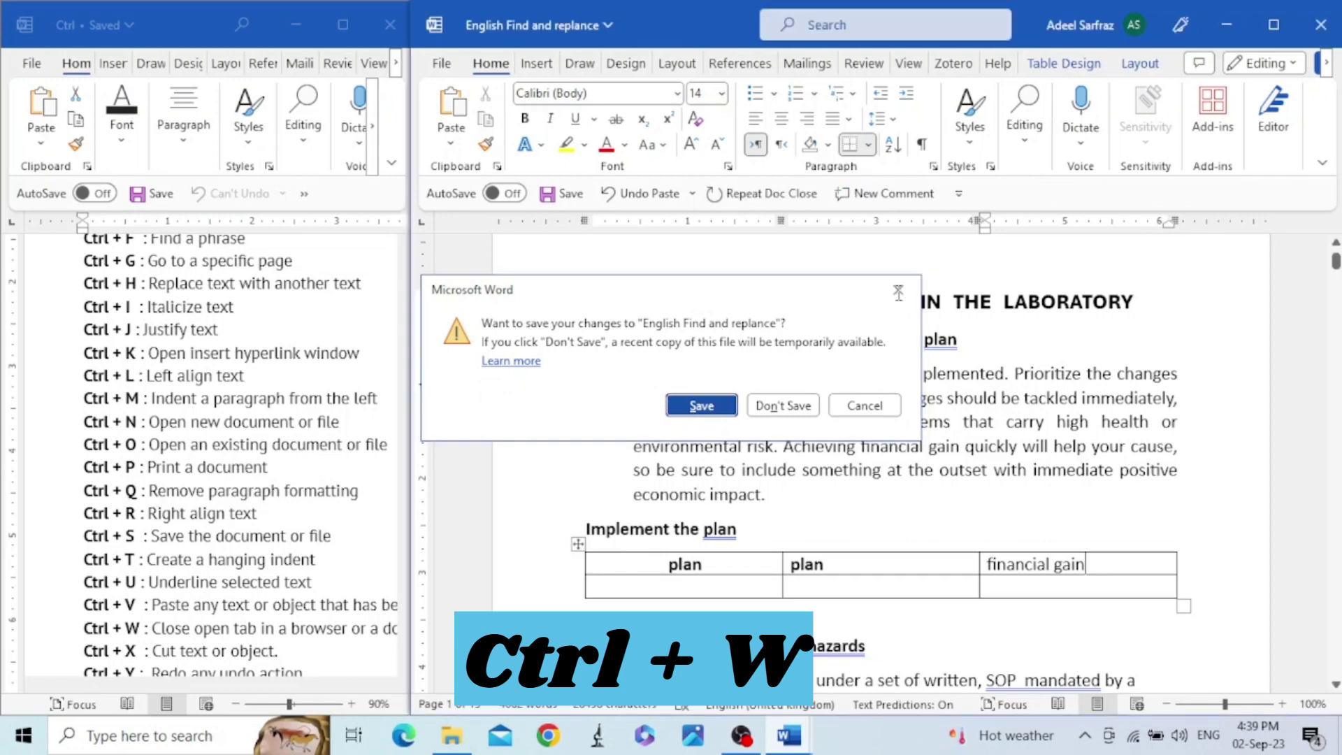
click(200, 614)
scroll(200, 614, down, 3)
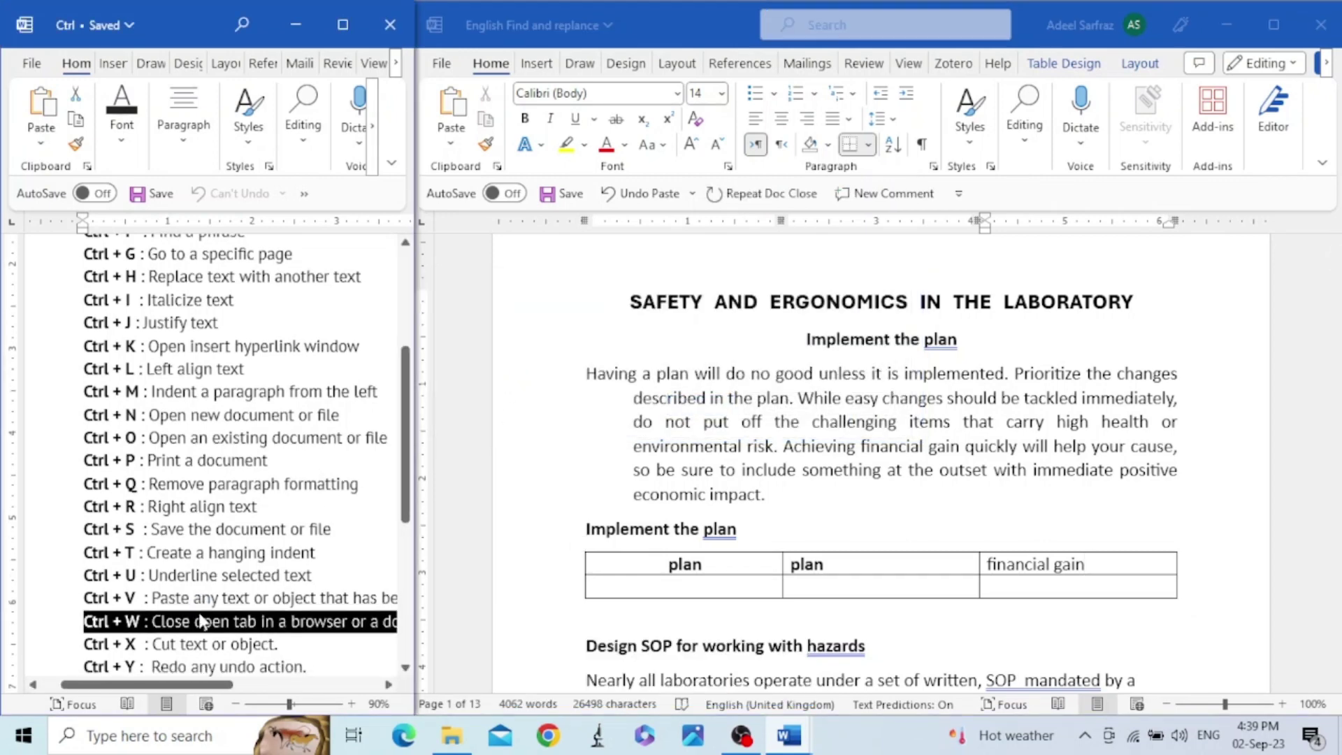
click(60, 545)
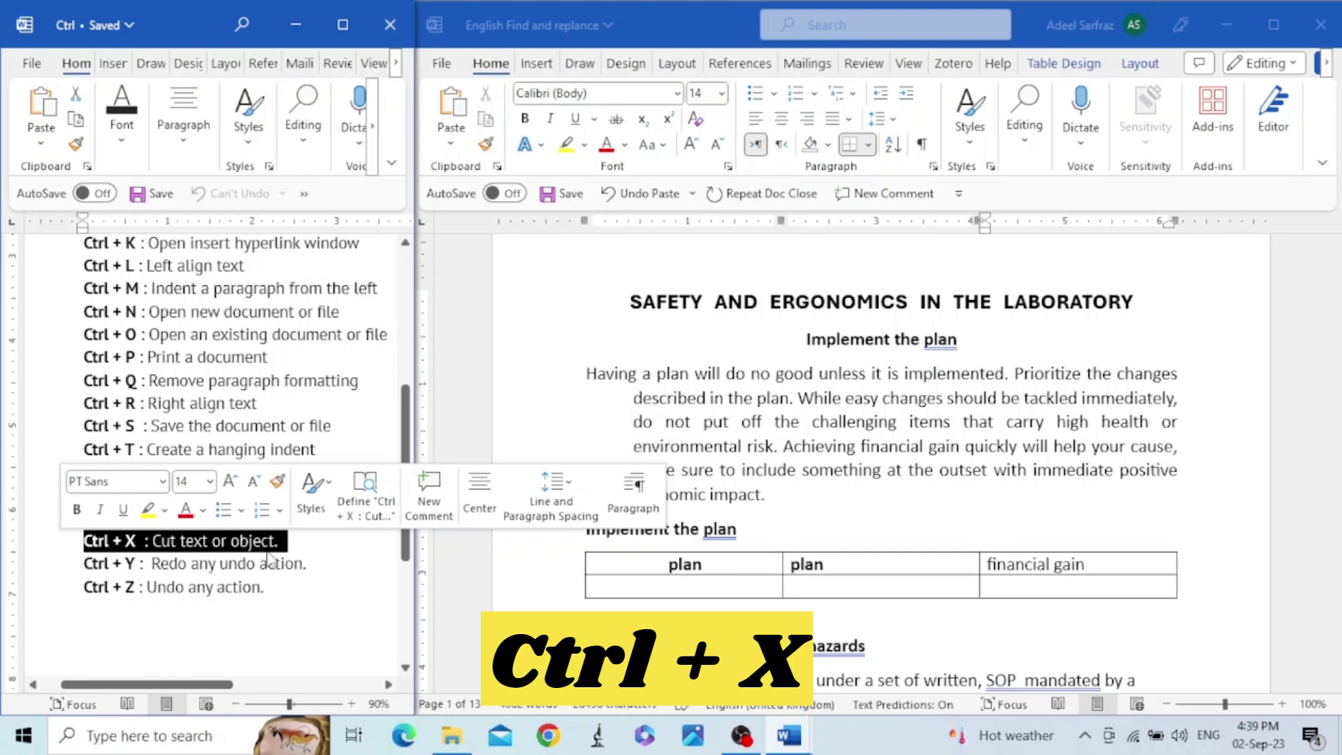
Step: Select the whole plan table and cut it with Ctrl+X
click(579, 546)
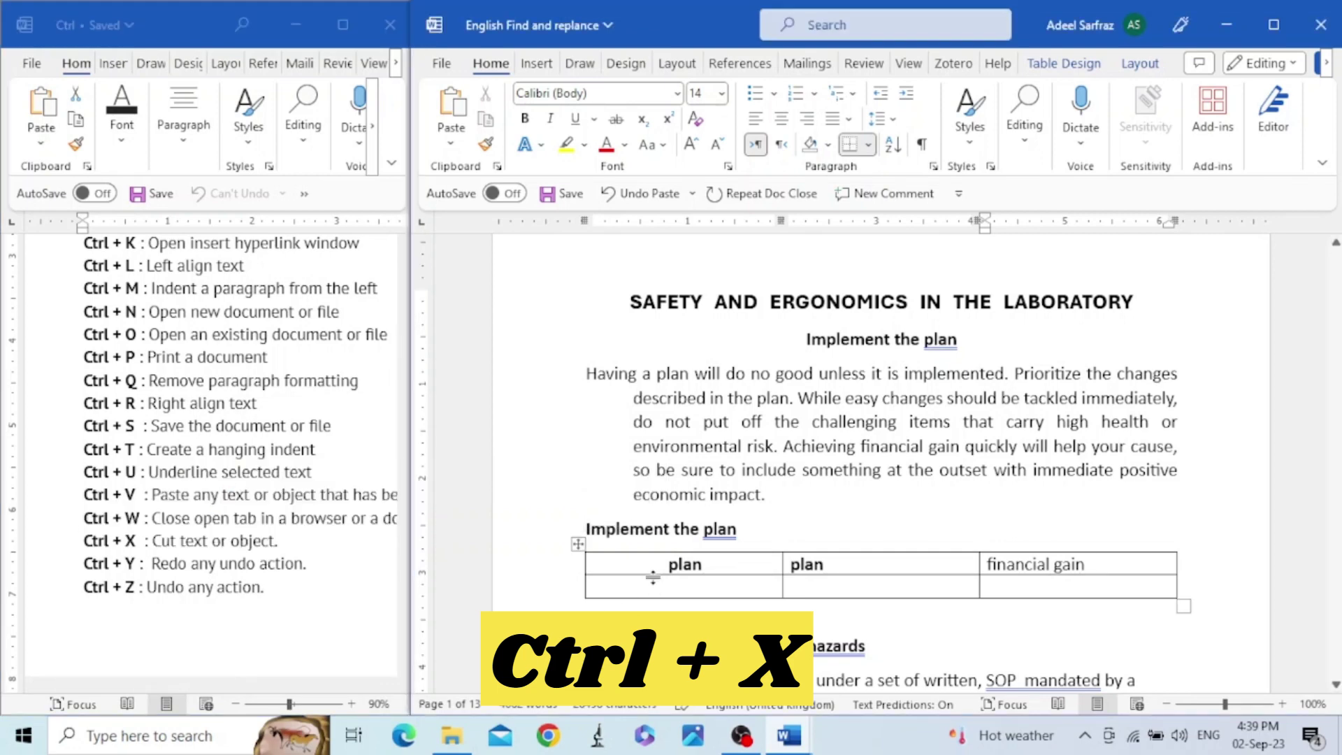
click(580, 546)
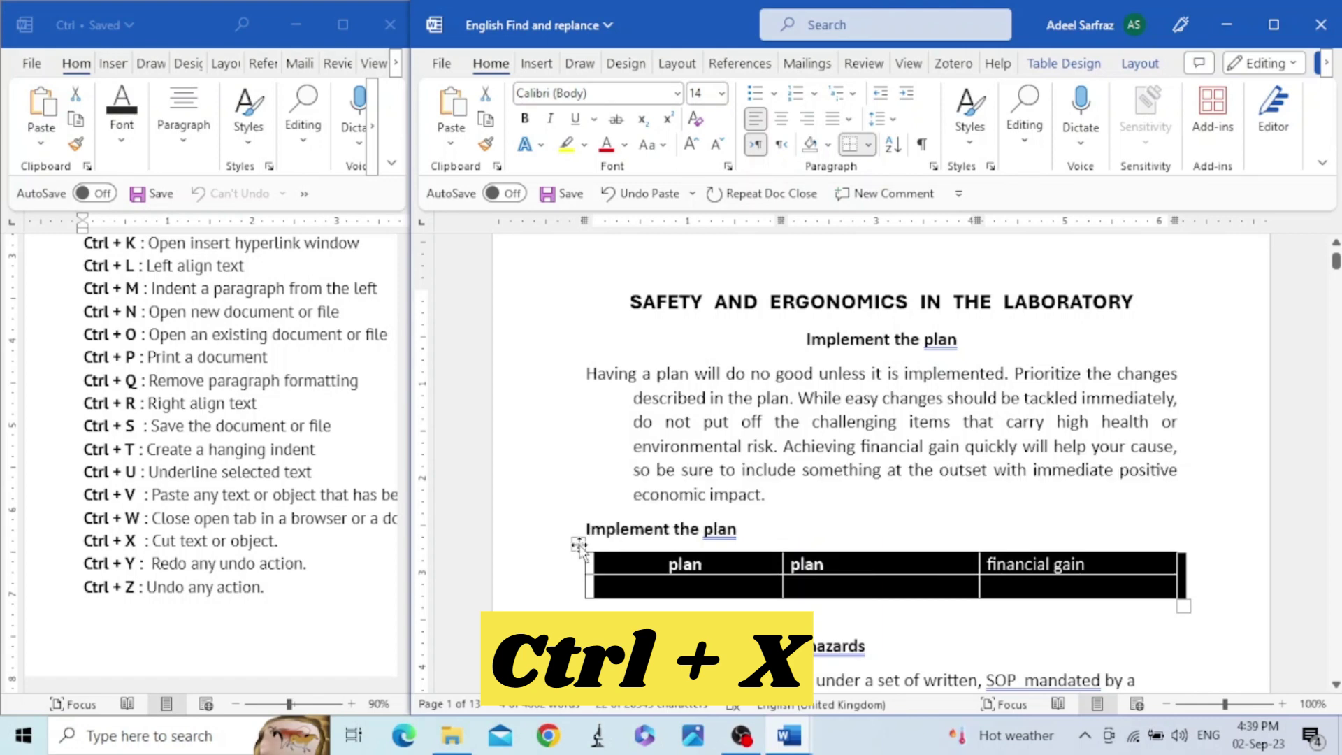
key(ctrl+x)
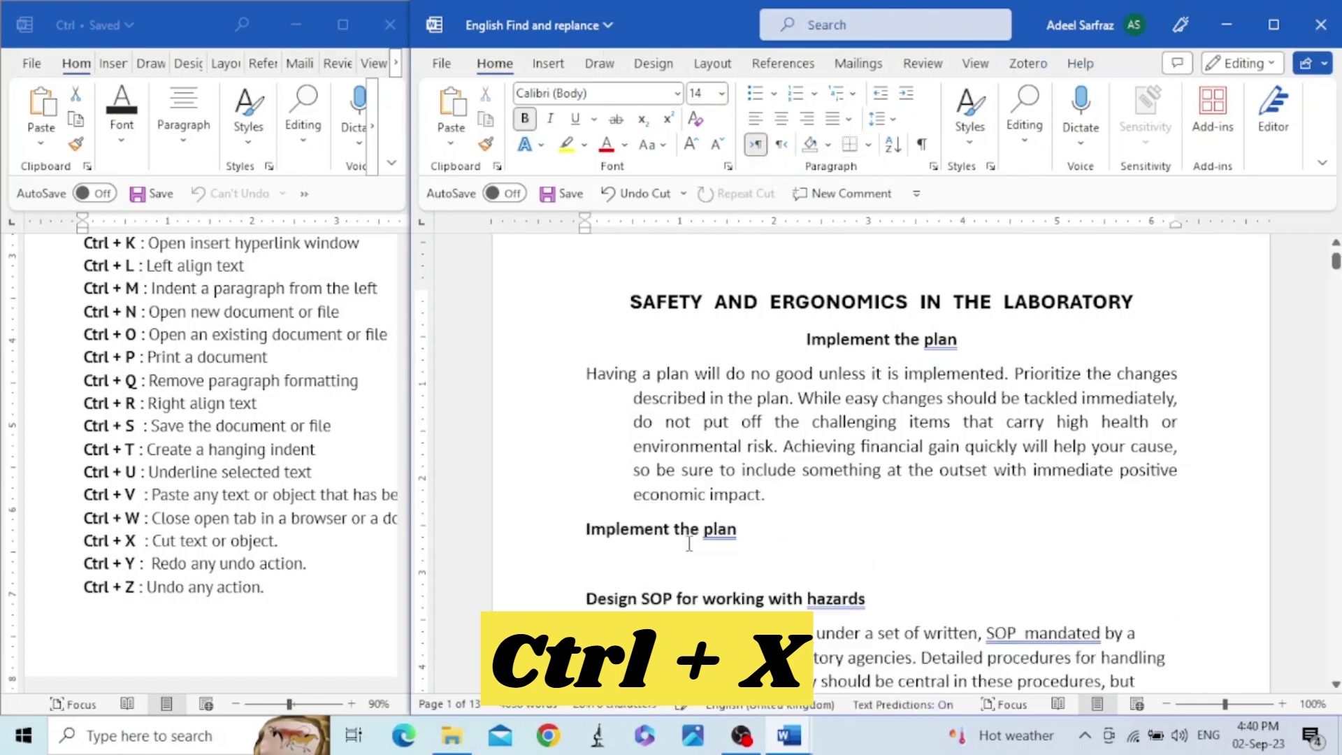
Step: Paste the table on a new line after 'procedures.' and highlight the Ctrl+Y reference line
scroll(690, 544, down, 1)
scroll(689, 544, down, 5)
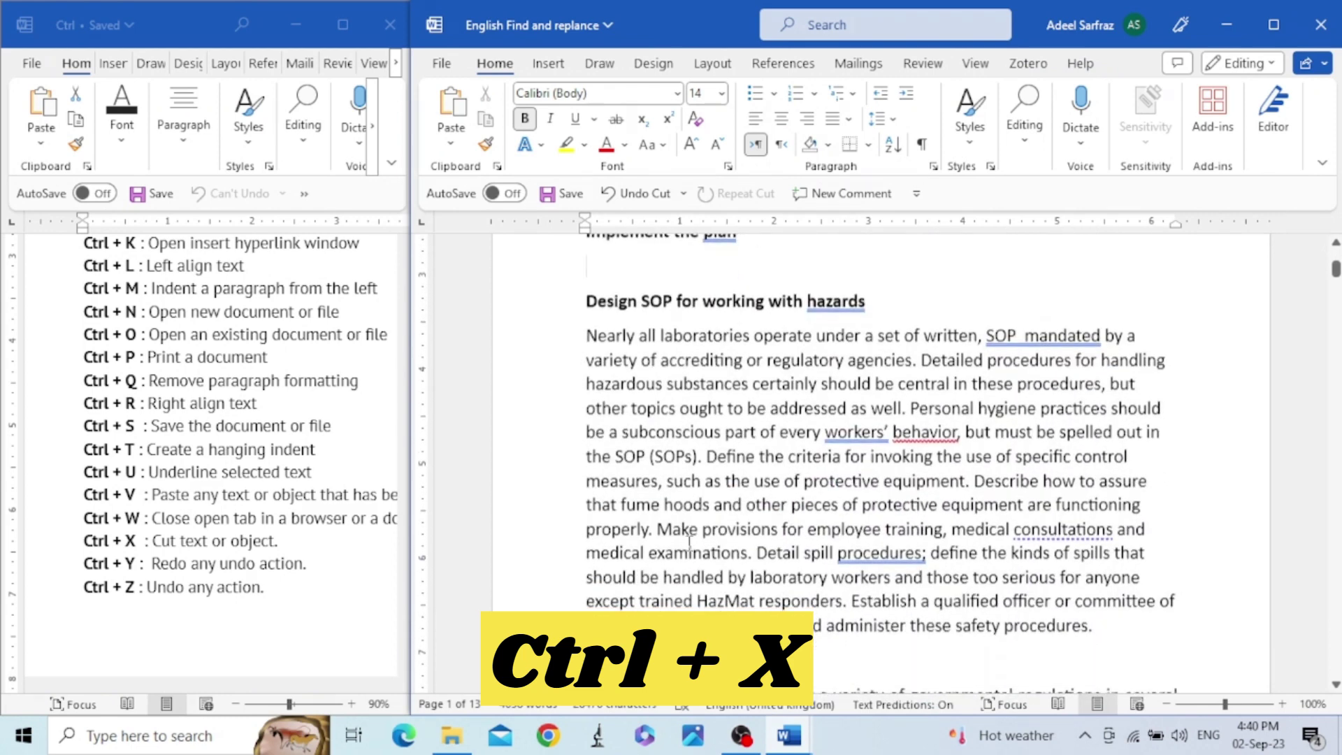
click(1137, 605)
key(Return)
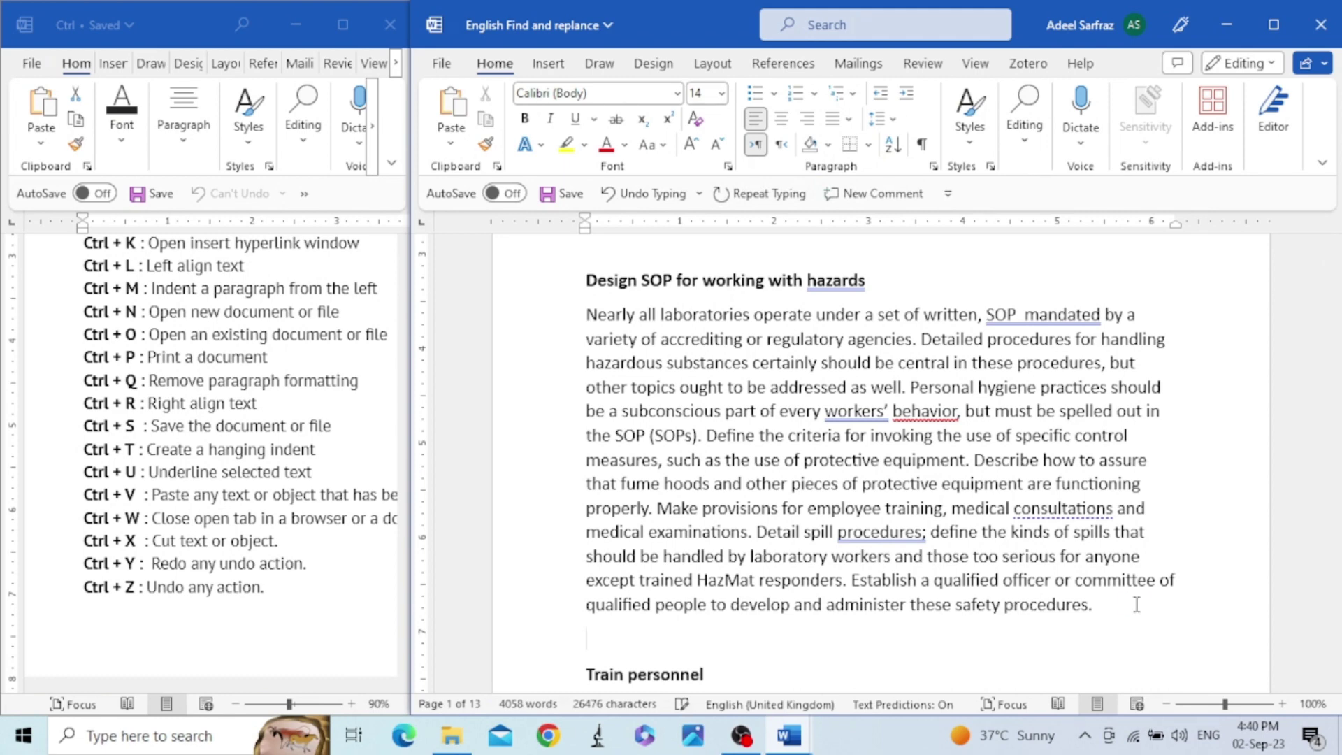
key(ctrl+v)
scroll(975, 385, up, 1)
scroll(975, 384, up, 1)
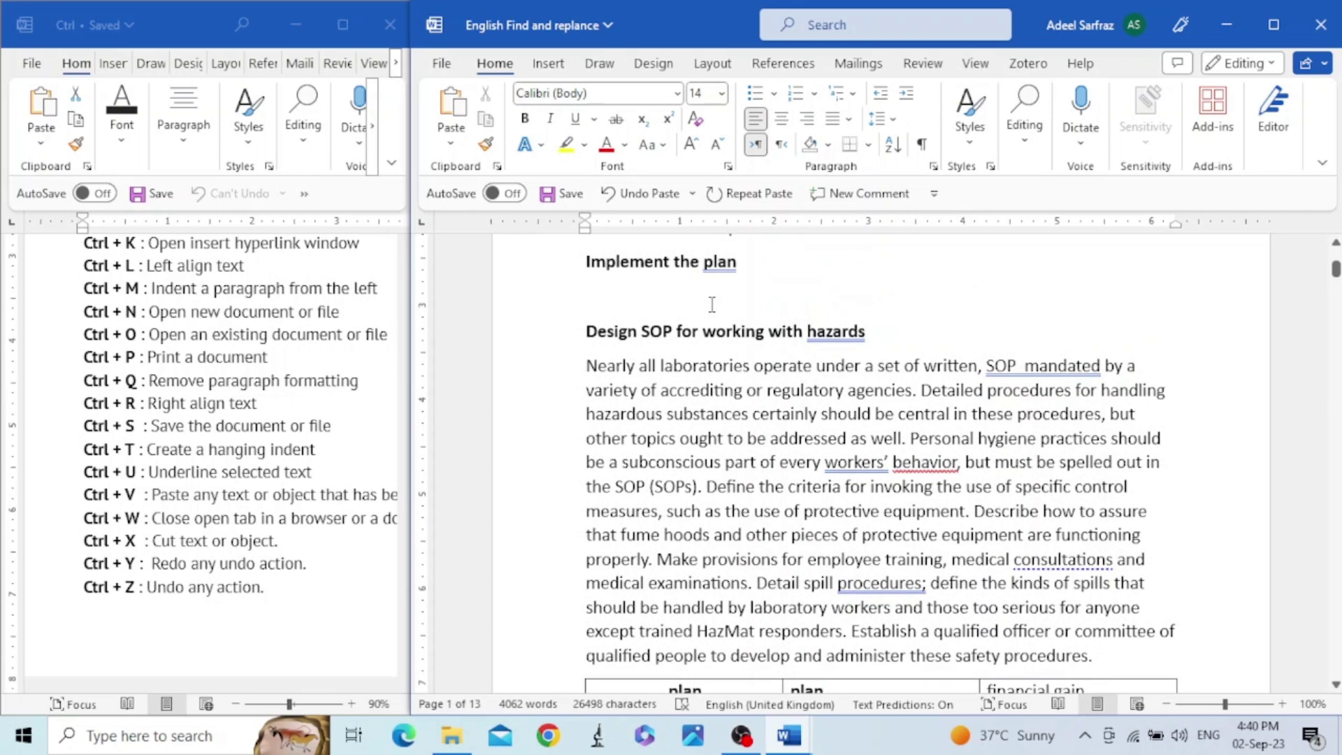
scroll(712, 305, down, 3)
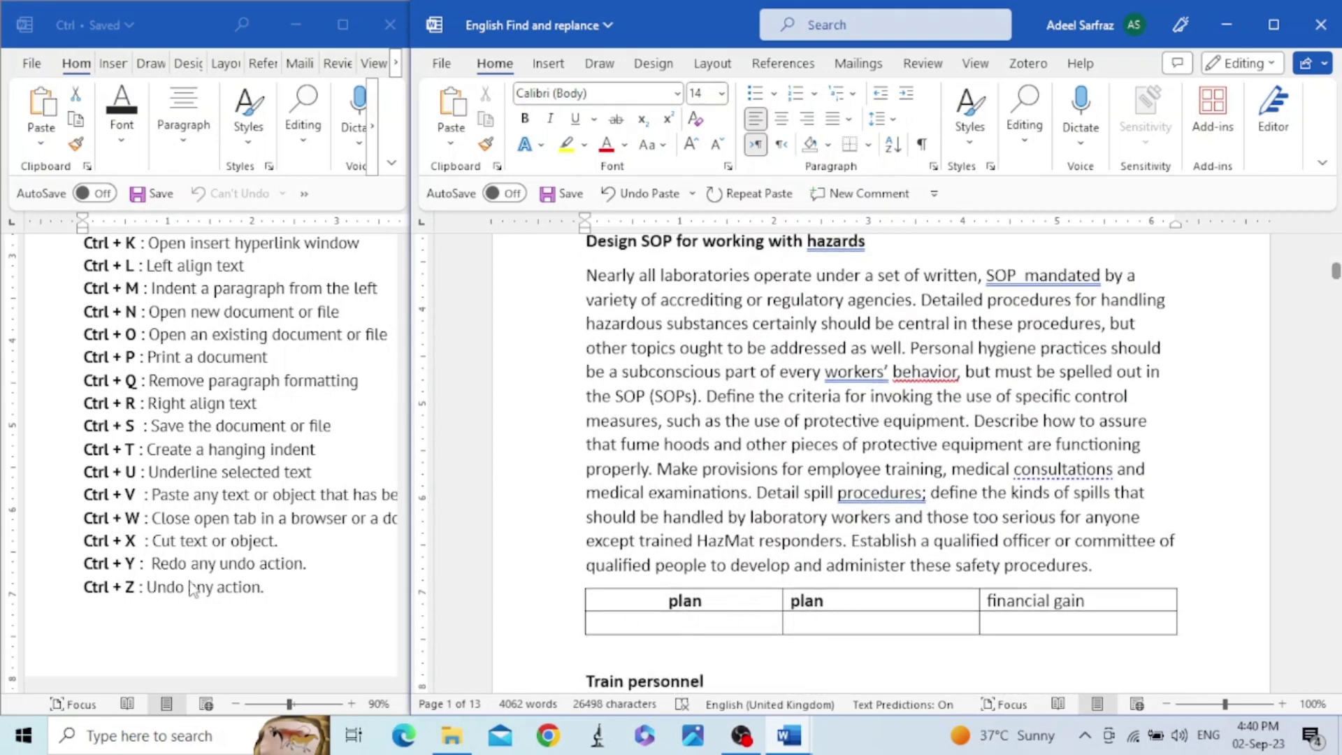
click(62, 576)
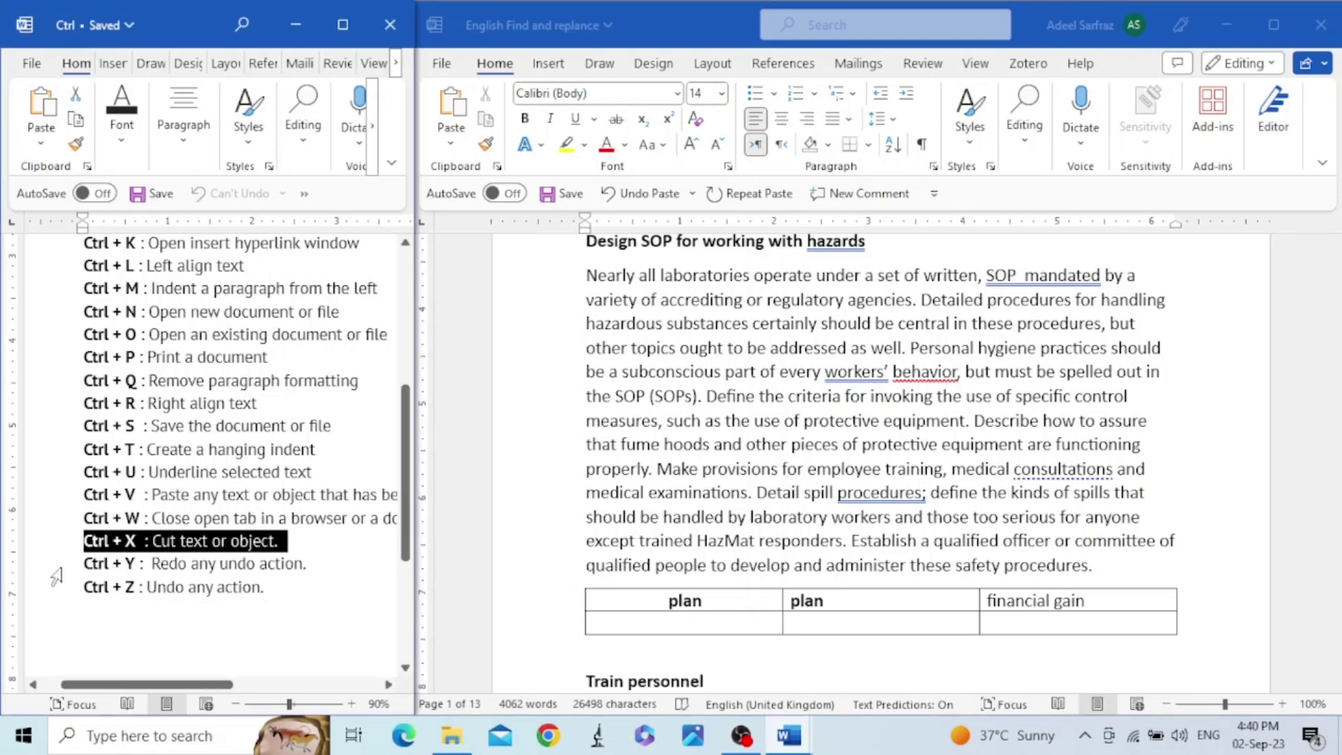
Step: Highlight the Ctrl+Y reference line, then copy the word 'set' from the first paragraph
click(40, 573)
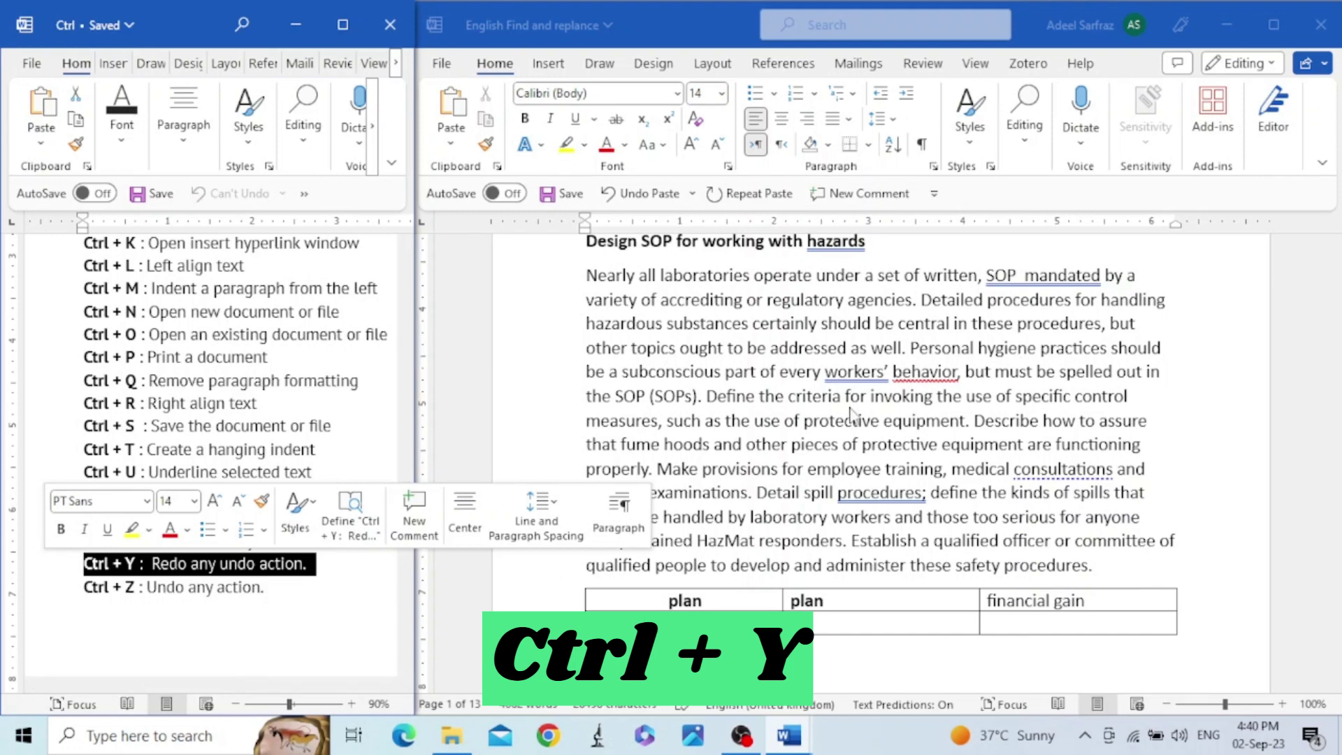
click(977, 288)
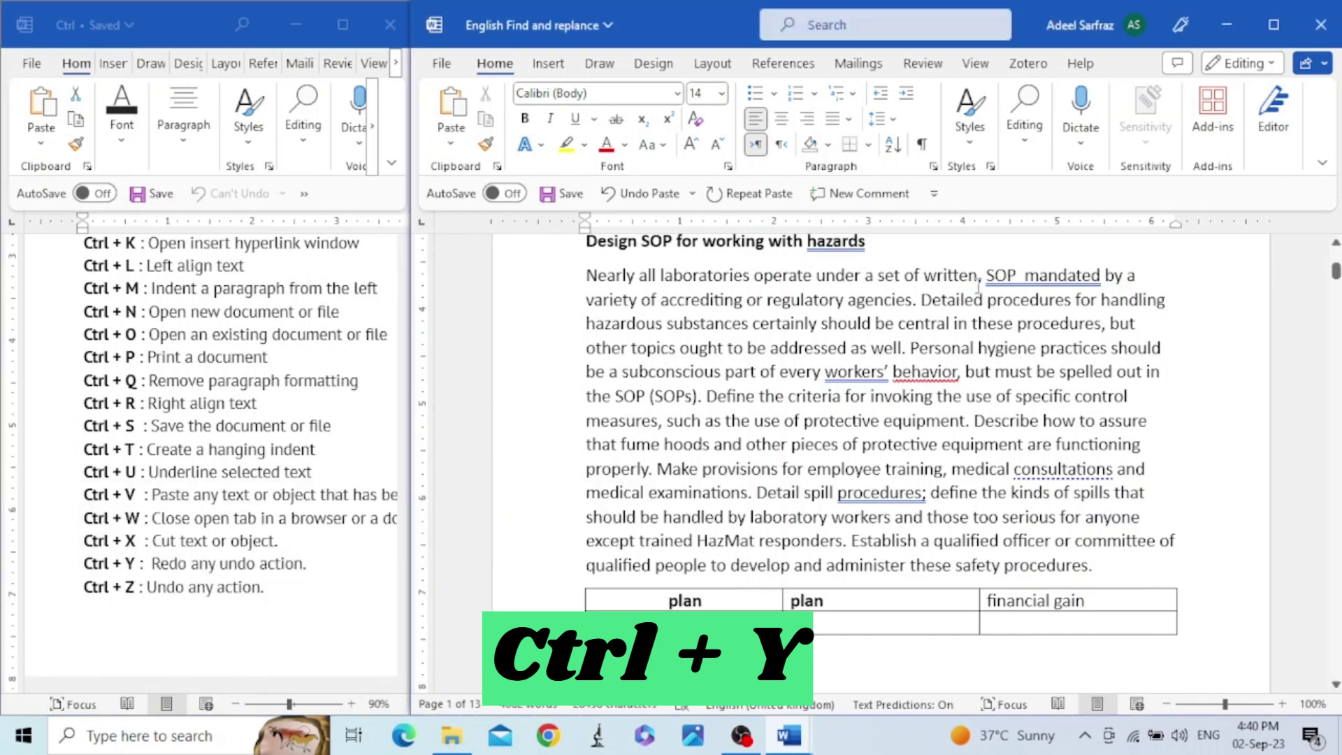
double_click(896, 277)
key(ctrl+c)
Step: Paste 'set' into the table's first empty cell, repeating it with Ctrl+Y
scroll(899, 283, down, 3)
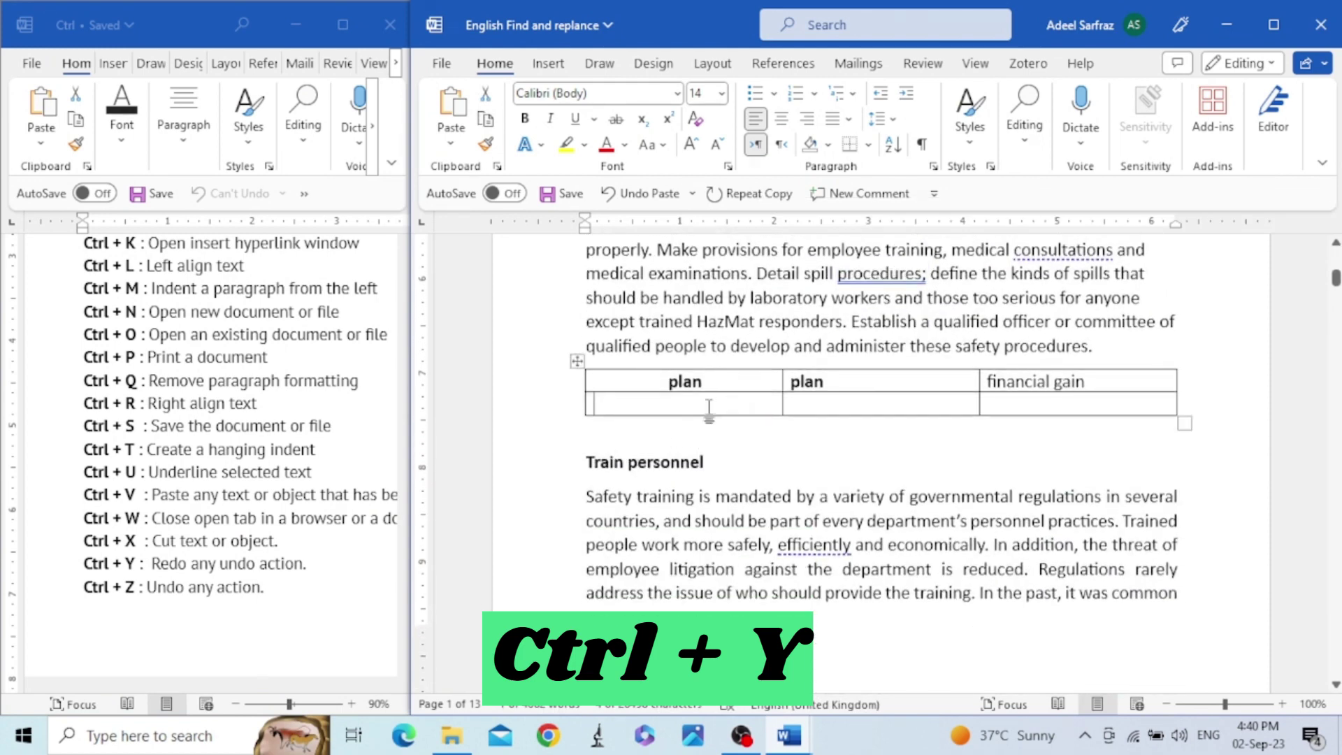
click(709, 407)
key(ctrl+v)
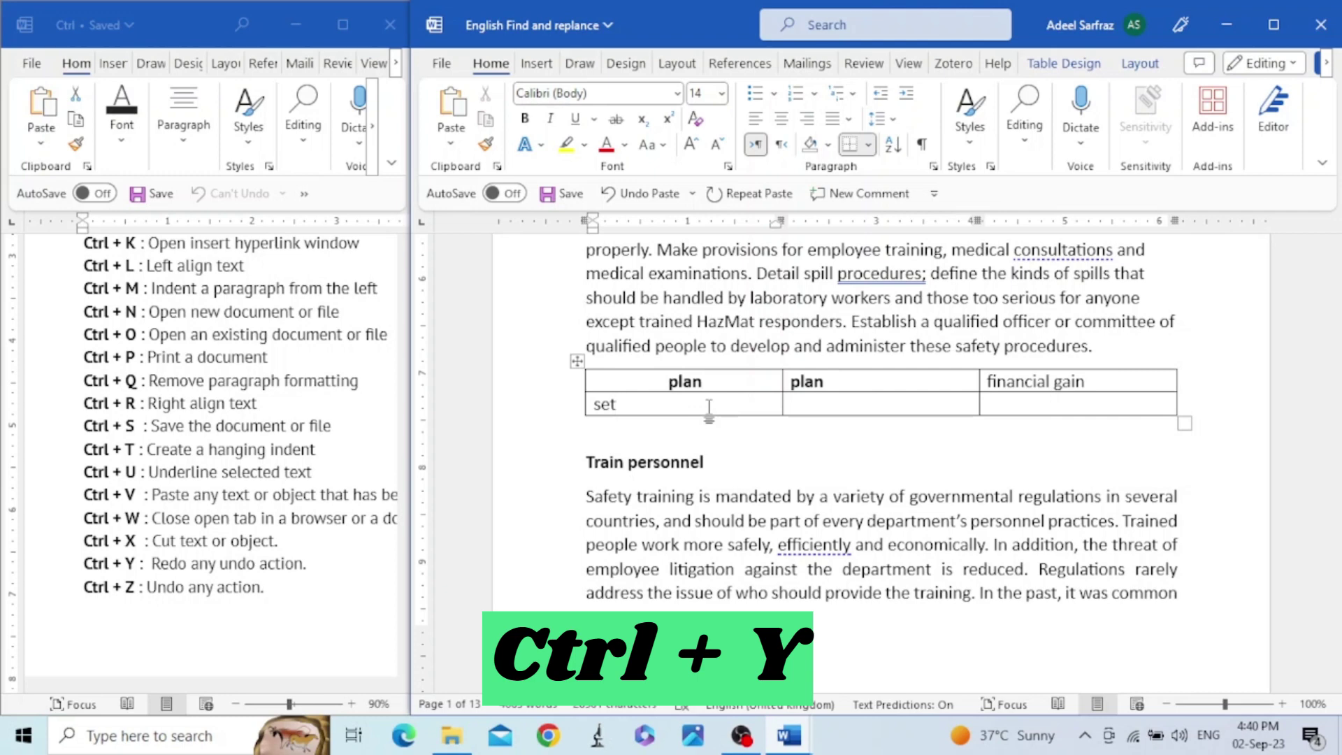
key(ctrl+y)
key(ctrl+y)
key(ctrl+y)
key(ctrl+y)
key(ctrl+y)
key(ctrl+y)
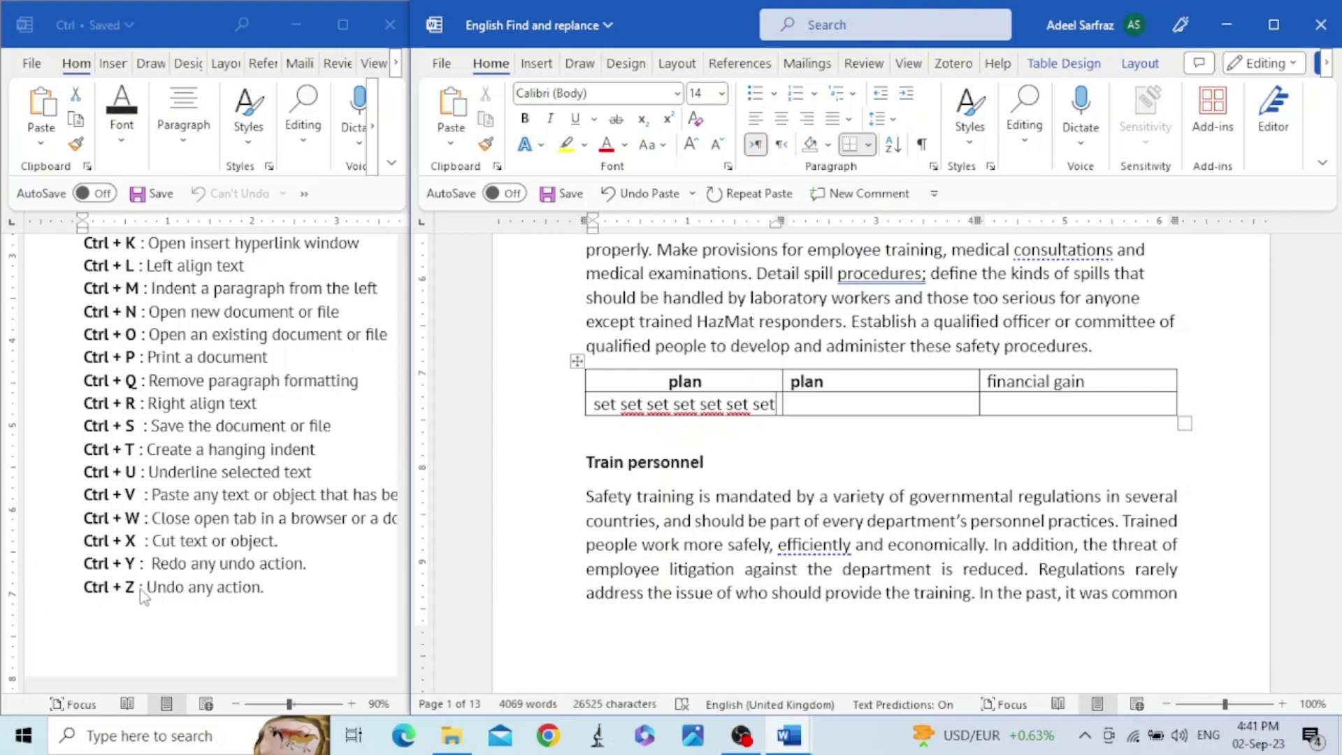
click(77, 564)
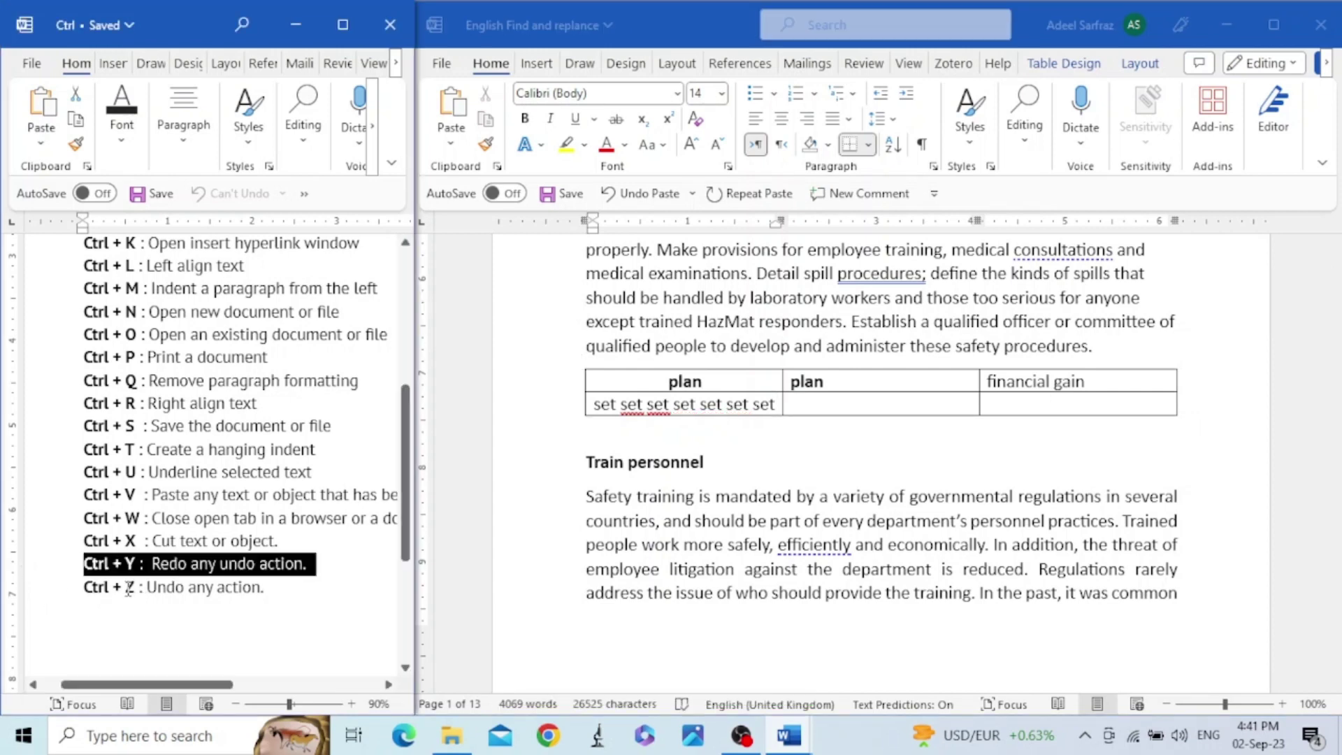
click(64, 599)
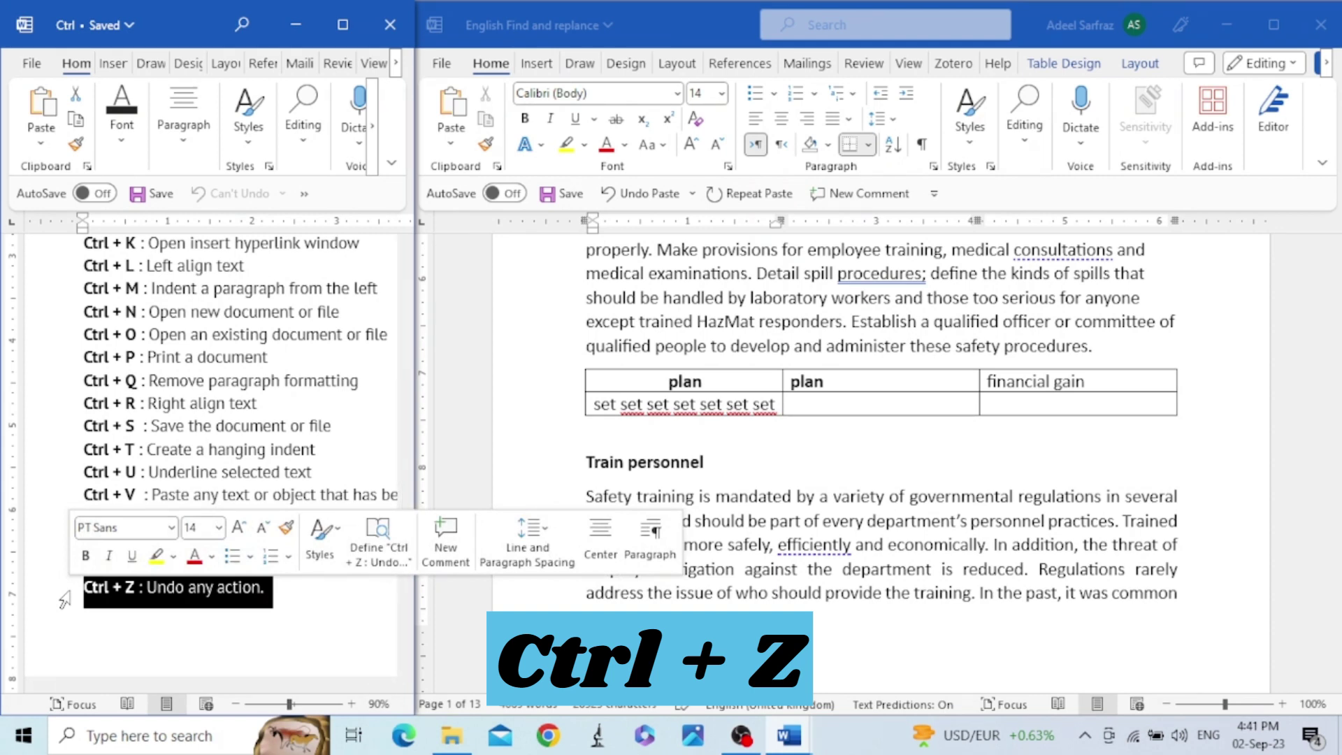
click(885, 441)
click(579, 361)
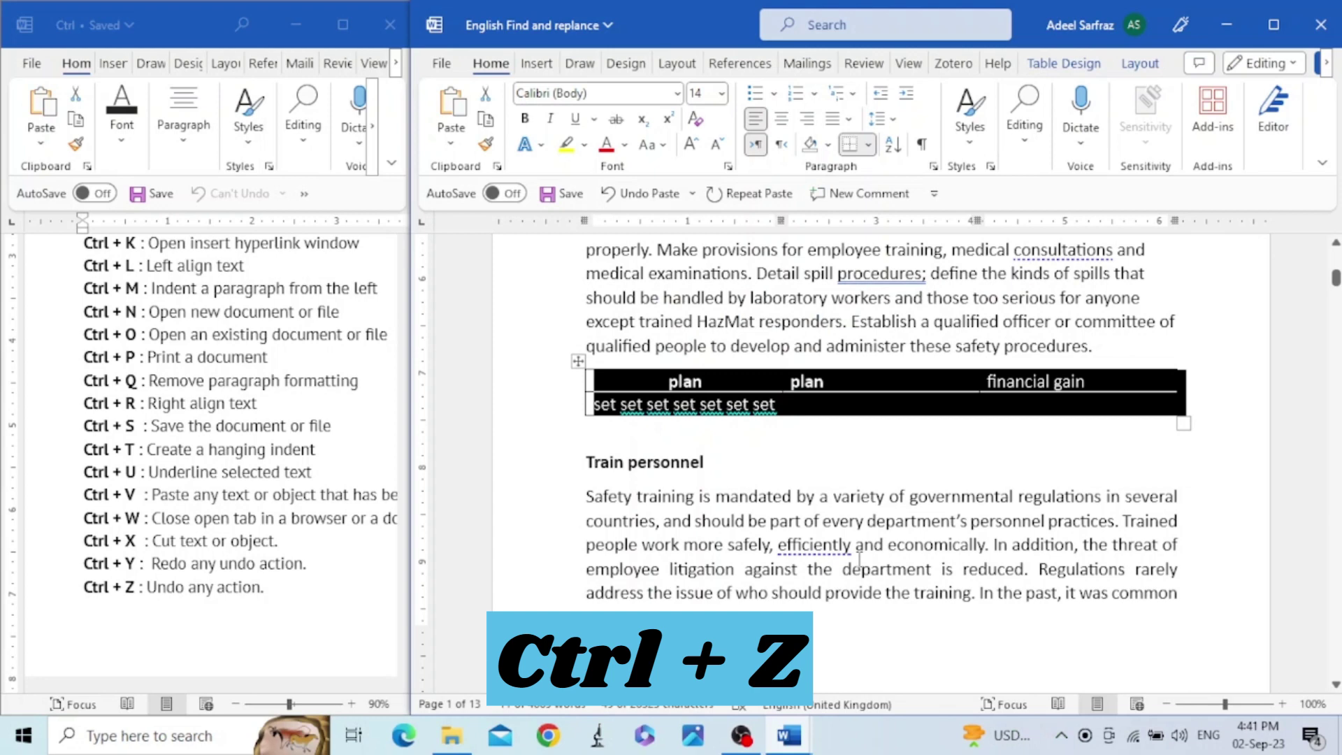
key(BackSpace)
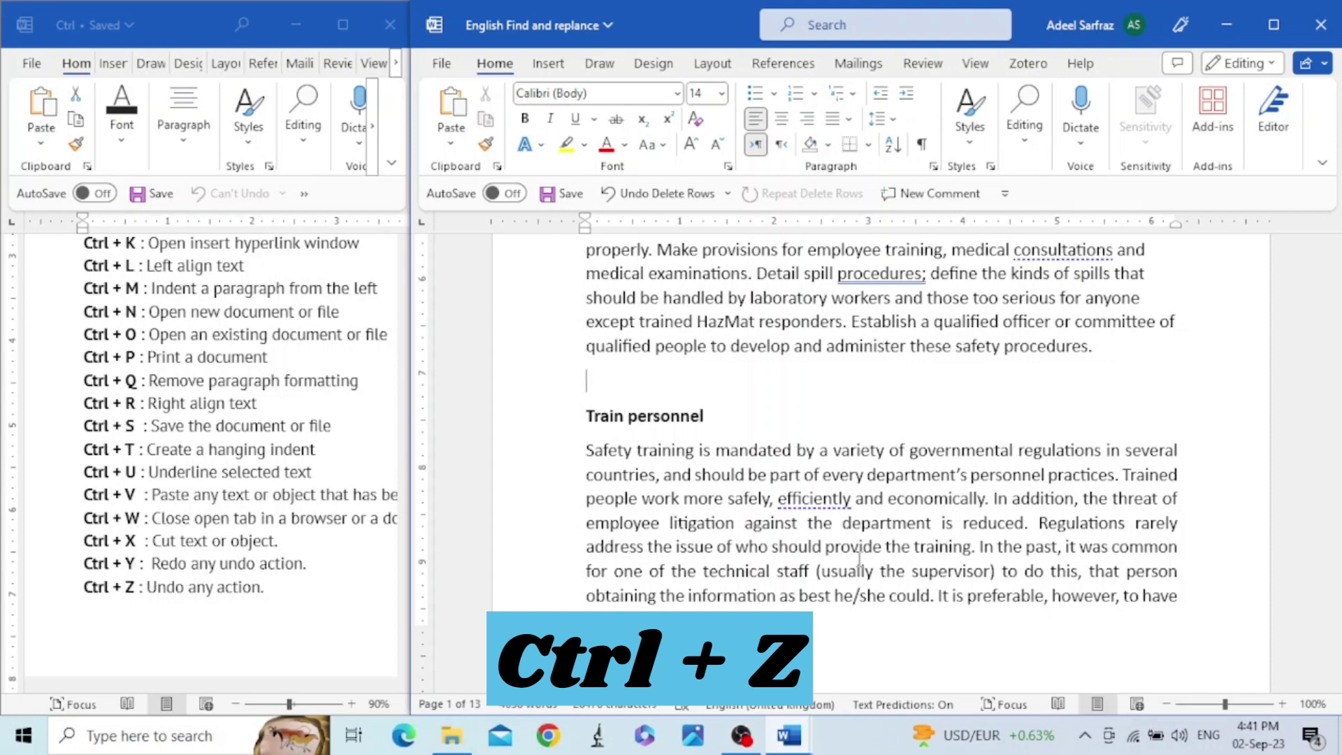
key(ctrl+z)
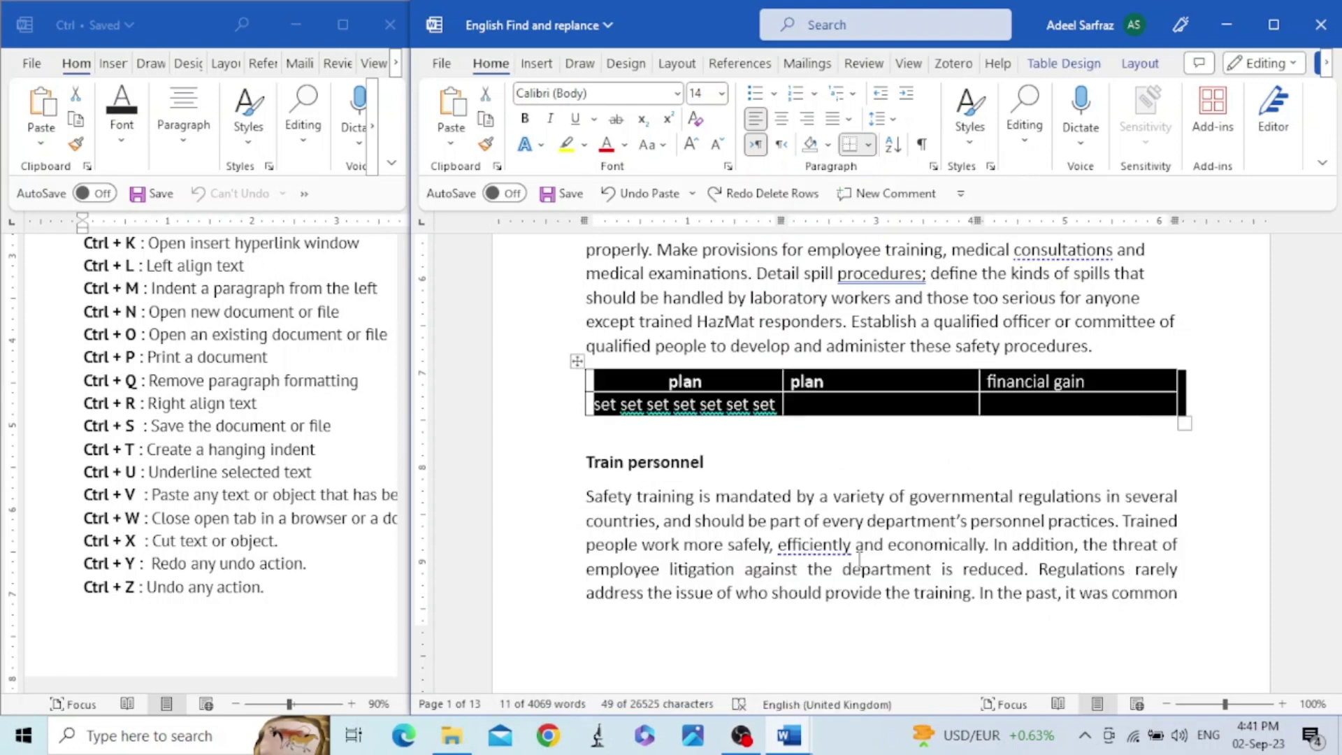